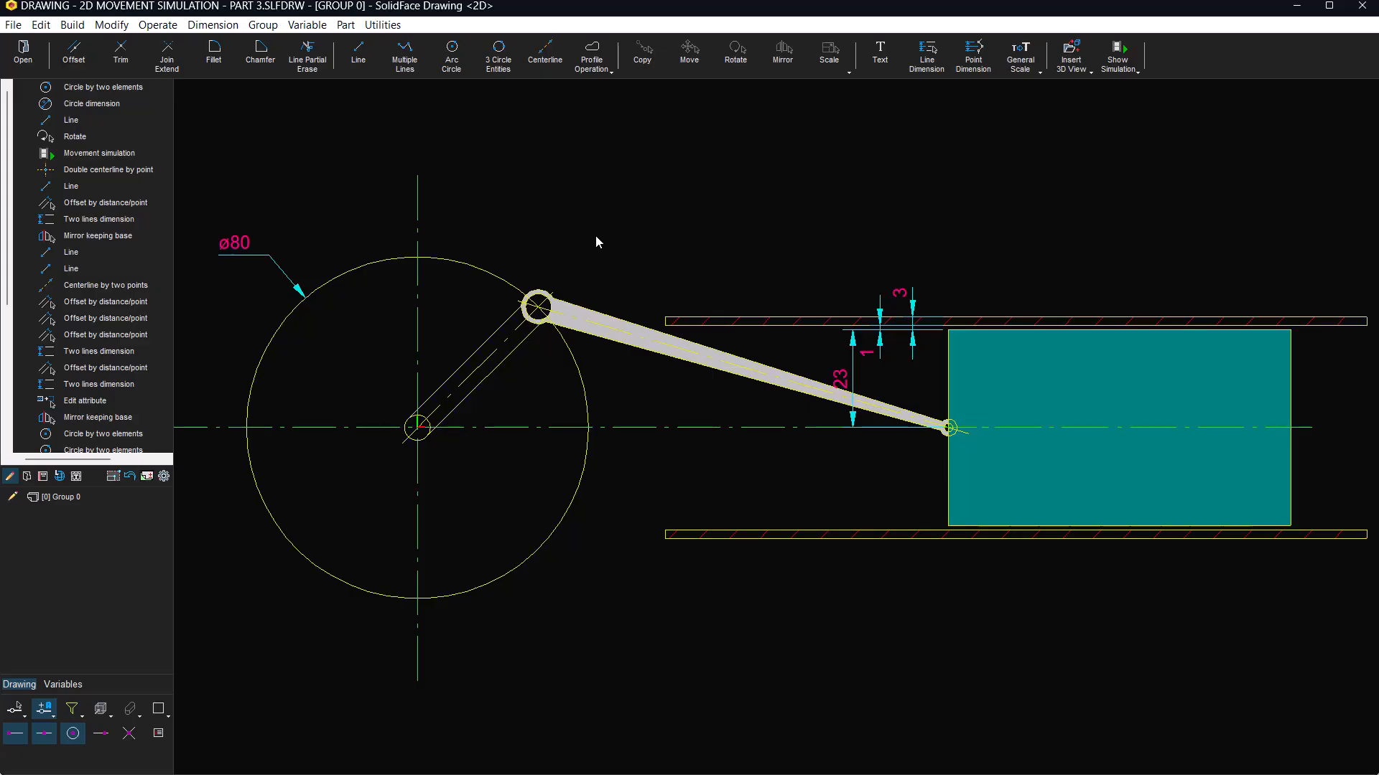
Step: Create a variable R with the value 40
left_click(307, 25)
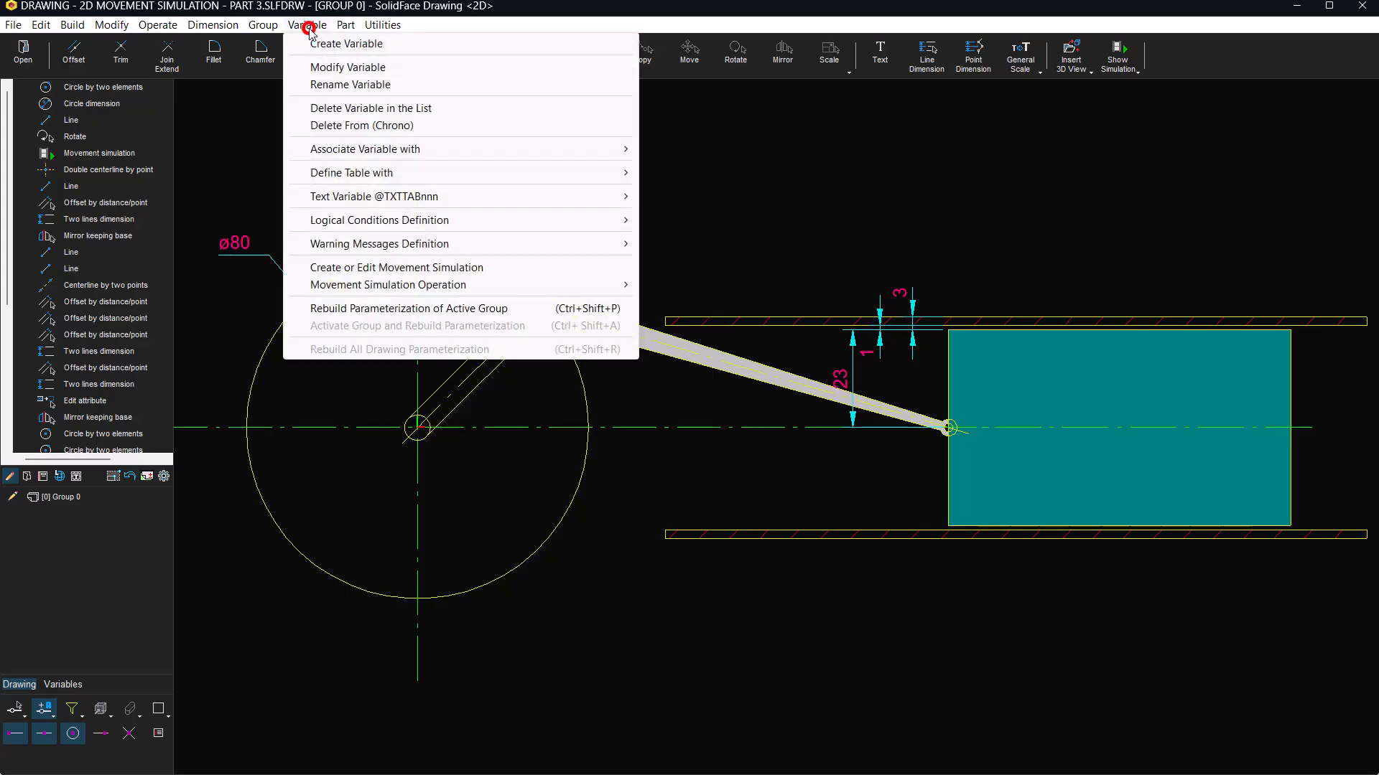
left_click(327, 42)
type("R")
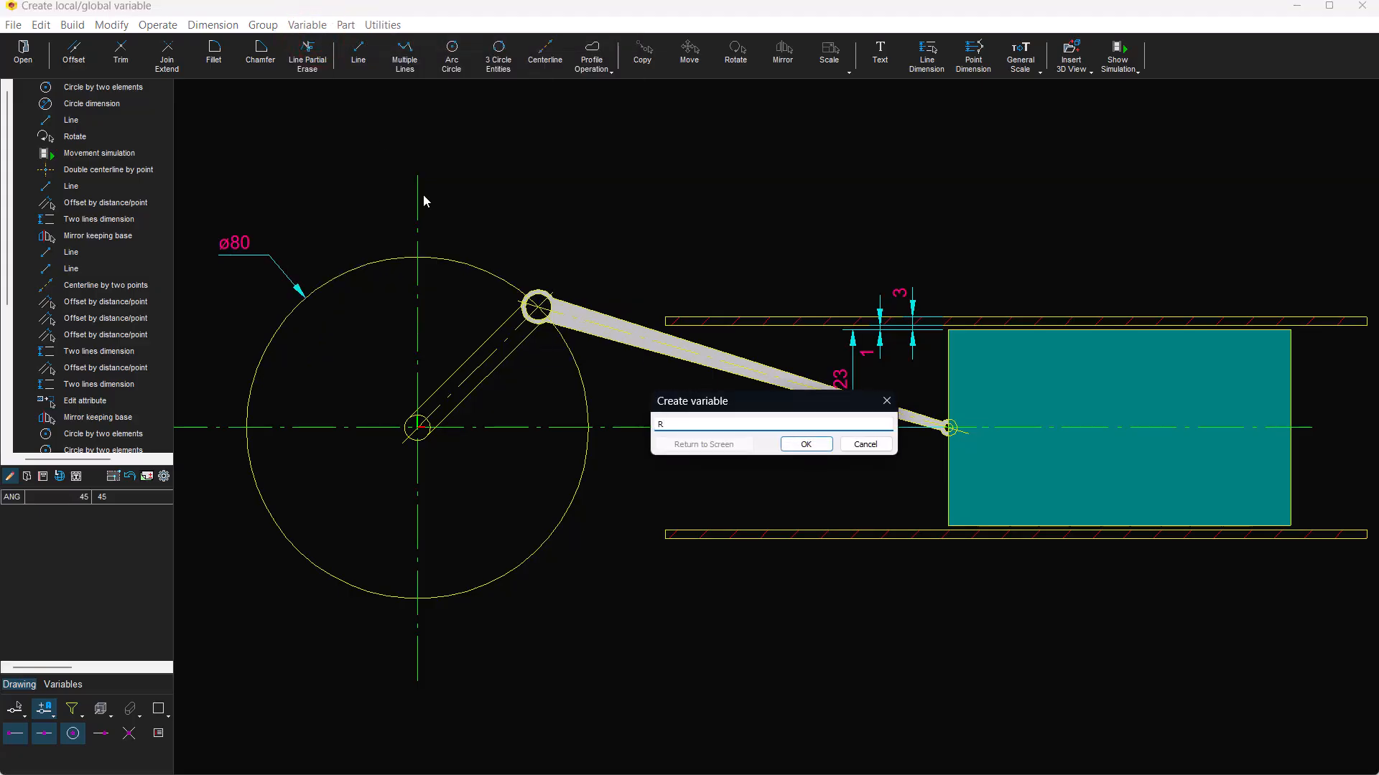
key("Return")
type("40")
key("Return")
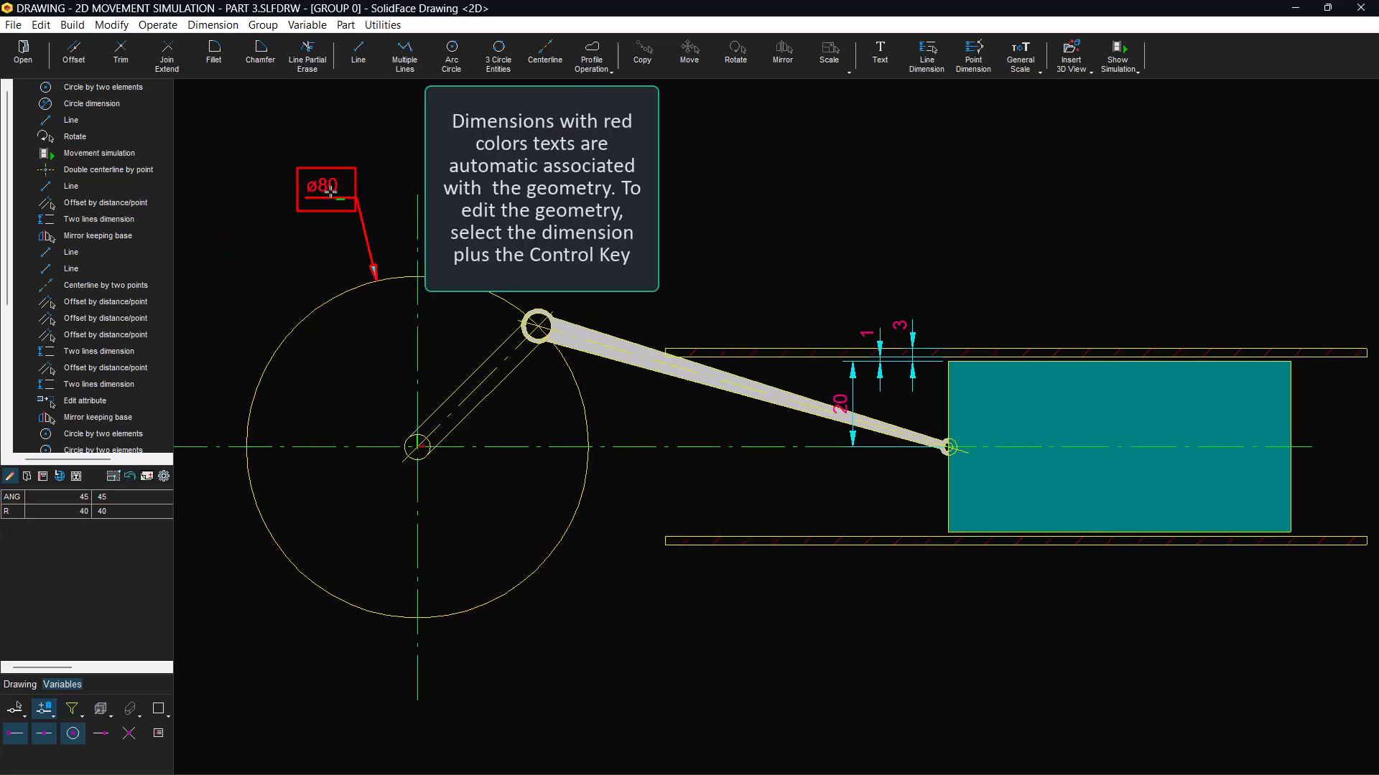
Step: Set the large crank circle's radius to the variable R and display dimensions by variable name
left_click(328, 192, "ctrl")
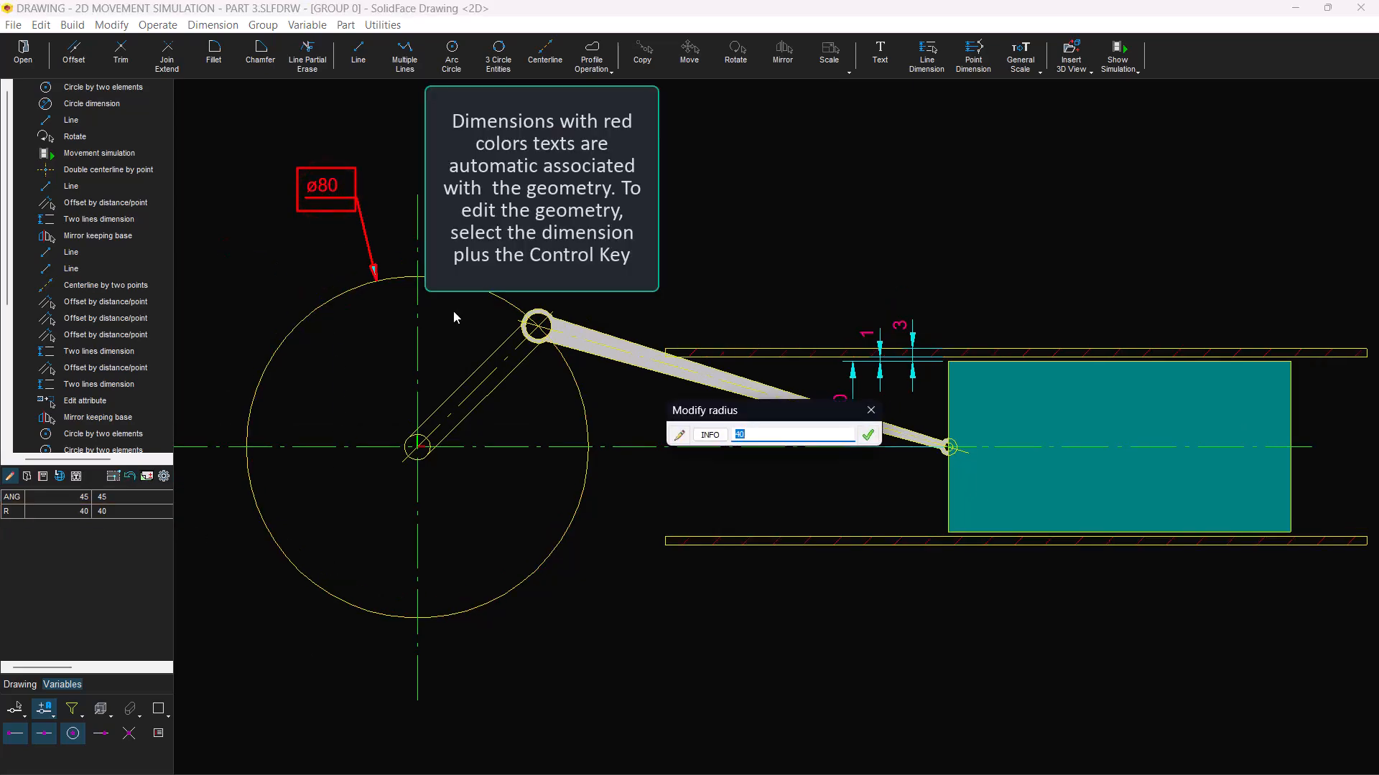
left_click(871, 410)
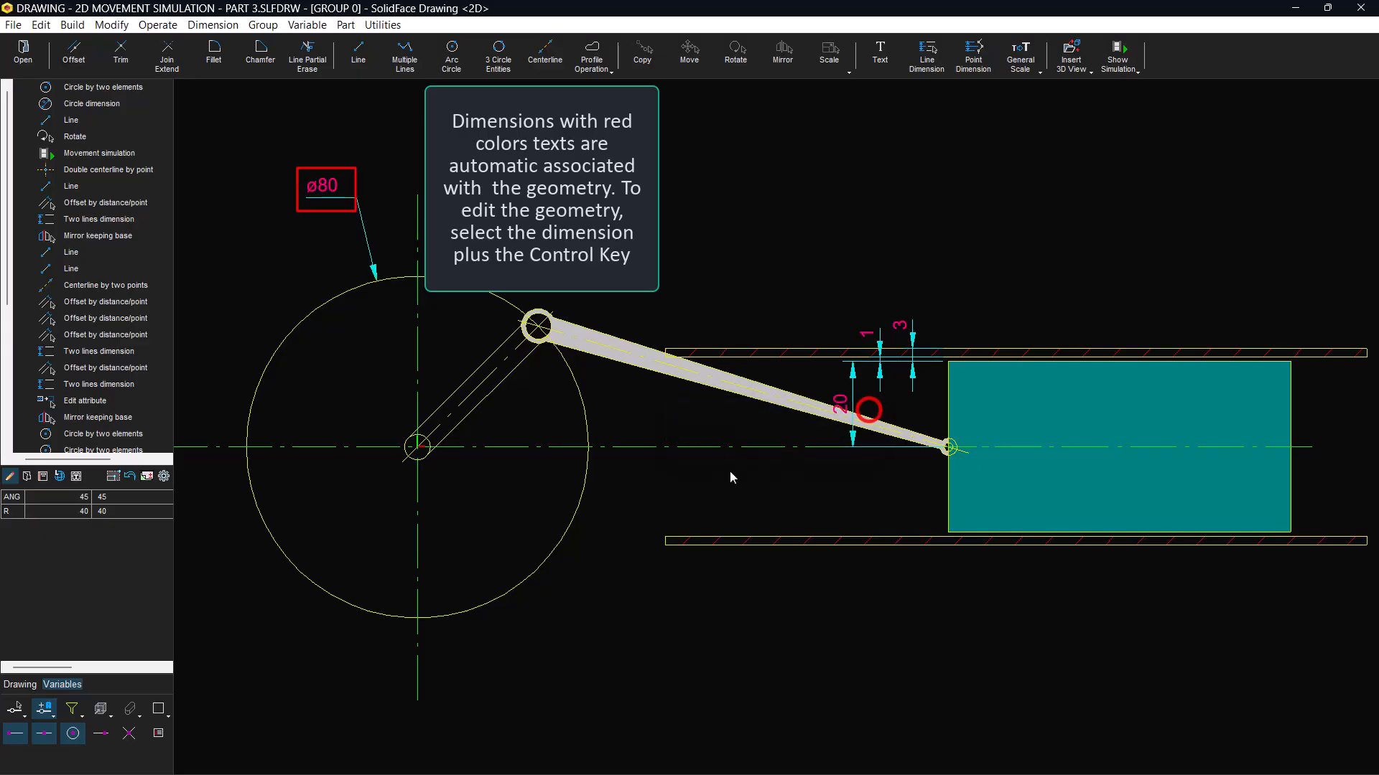
double_click(583, 512)
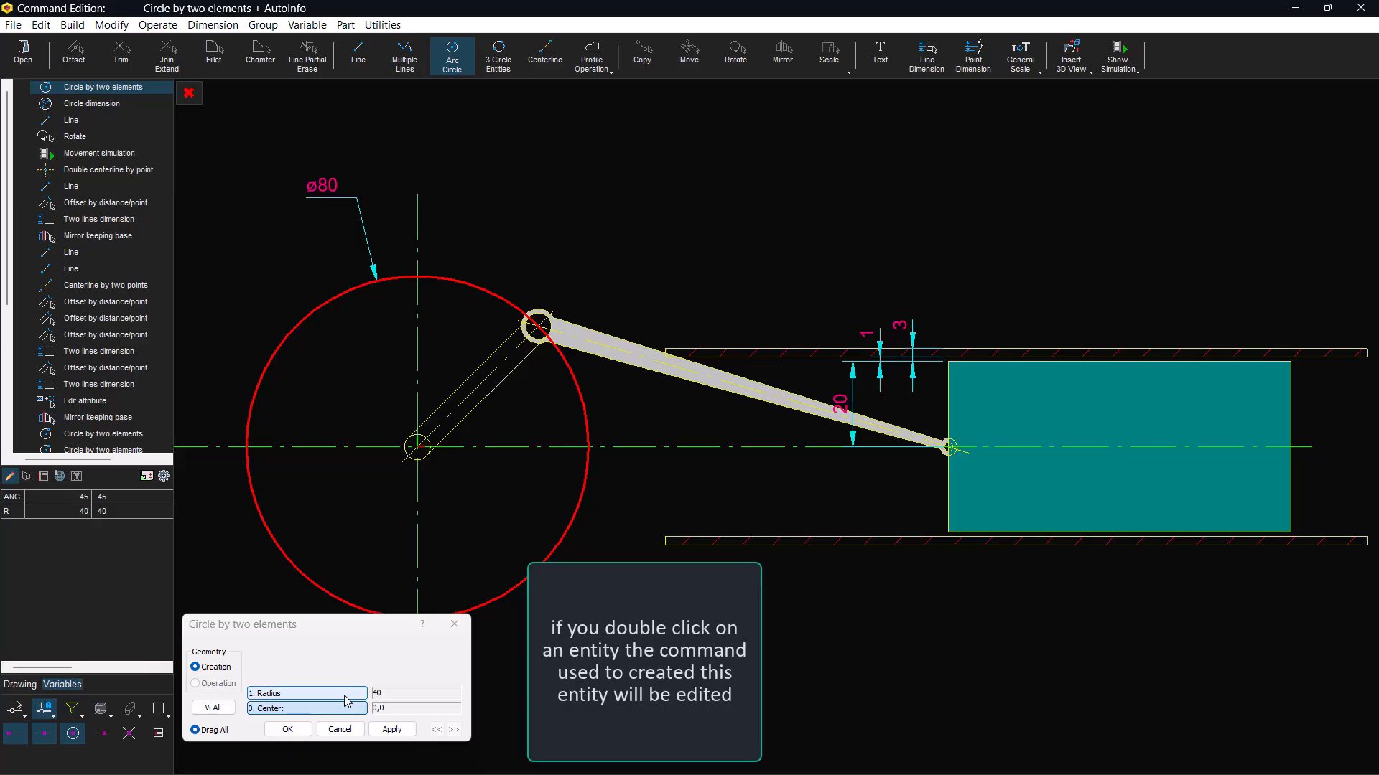
left_click(345, 693)
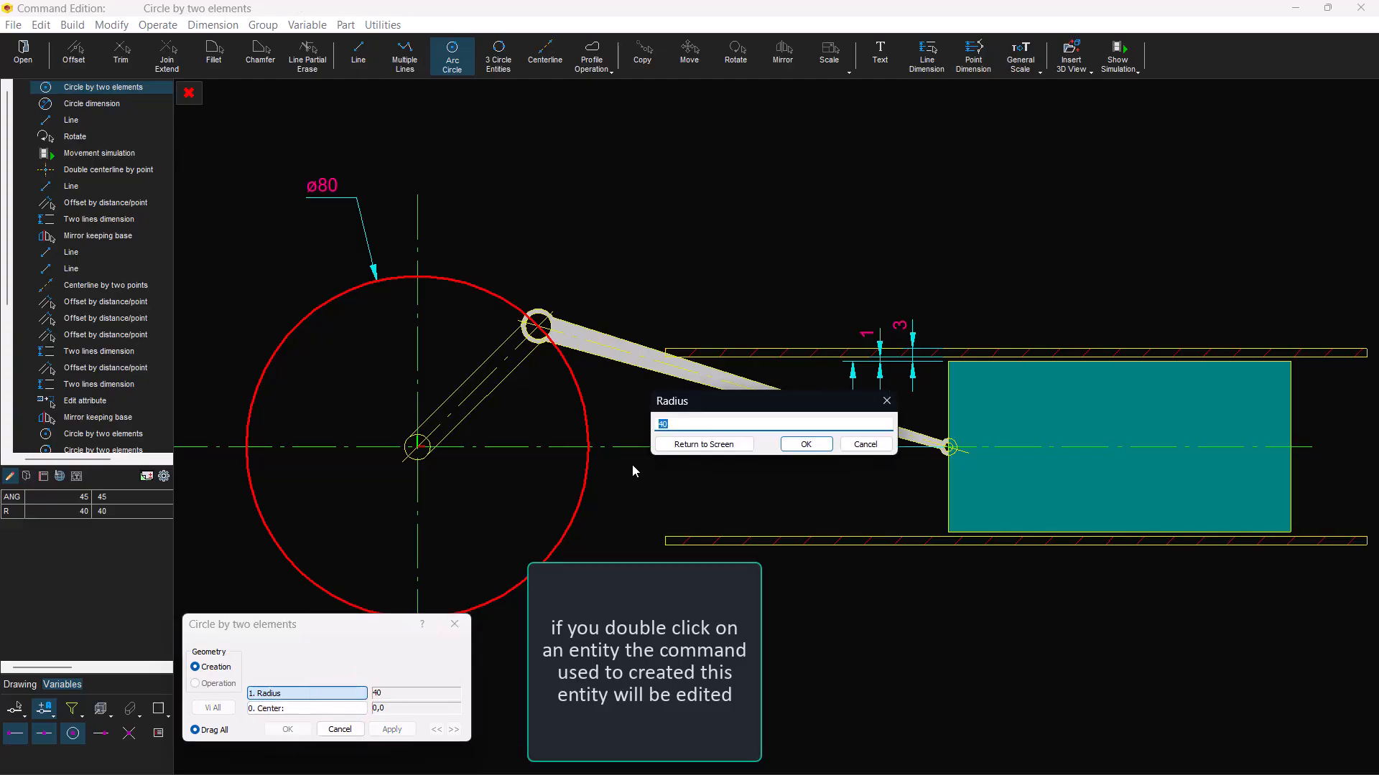
type("R")
left_click(803, 446)
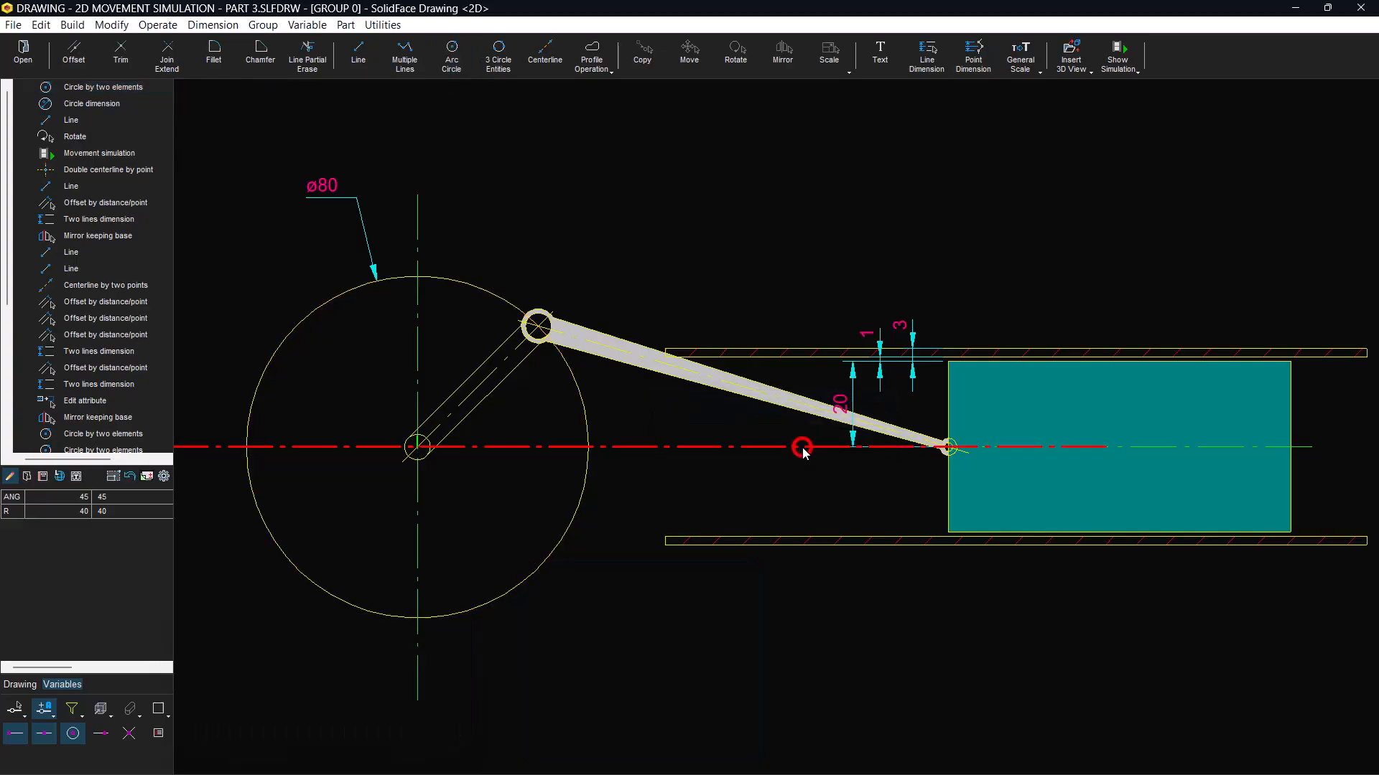
left_click(164, 476)
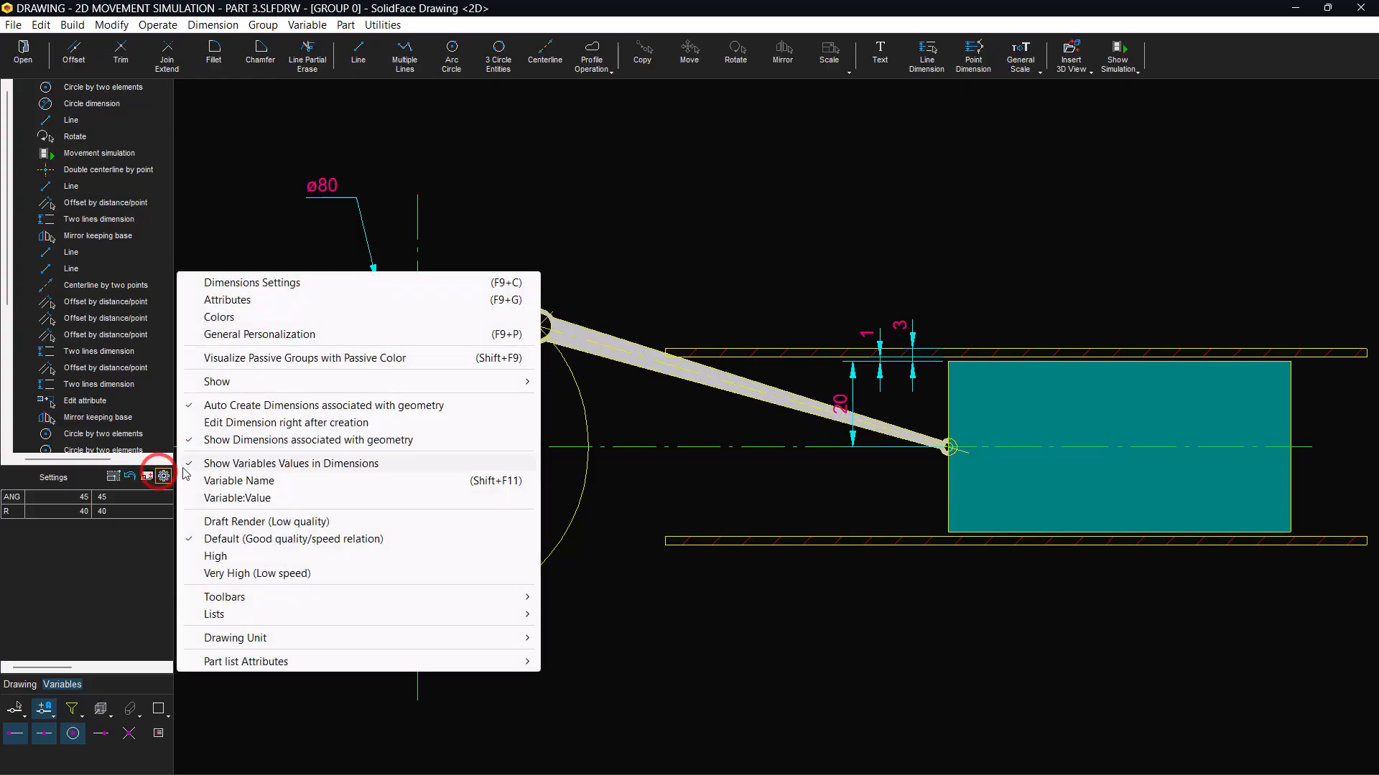
left_click(227, 481)
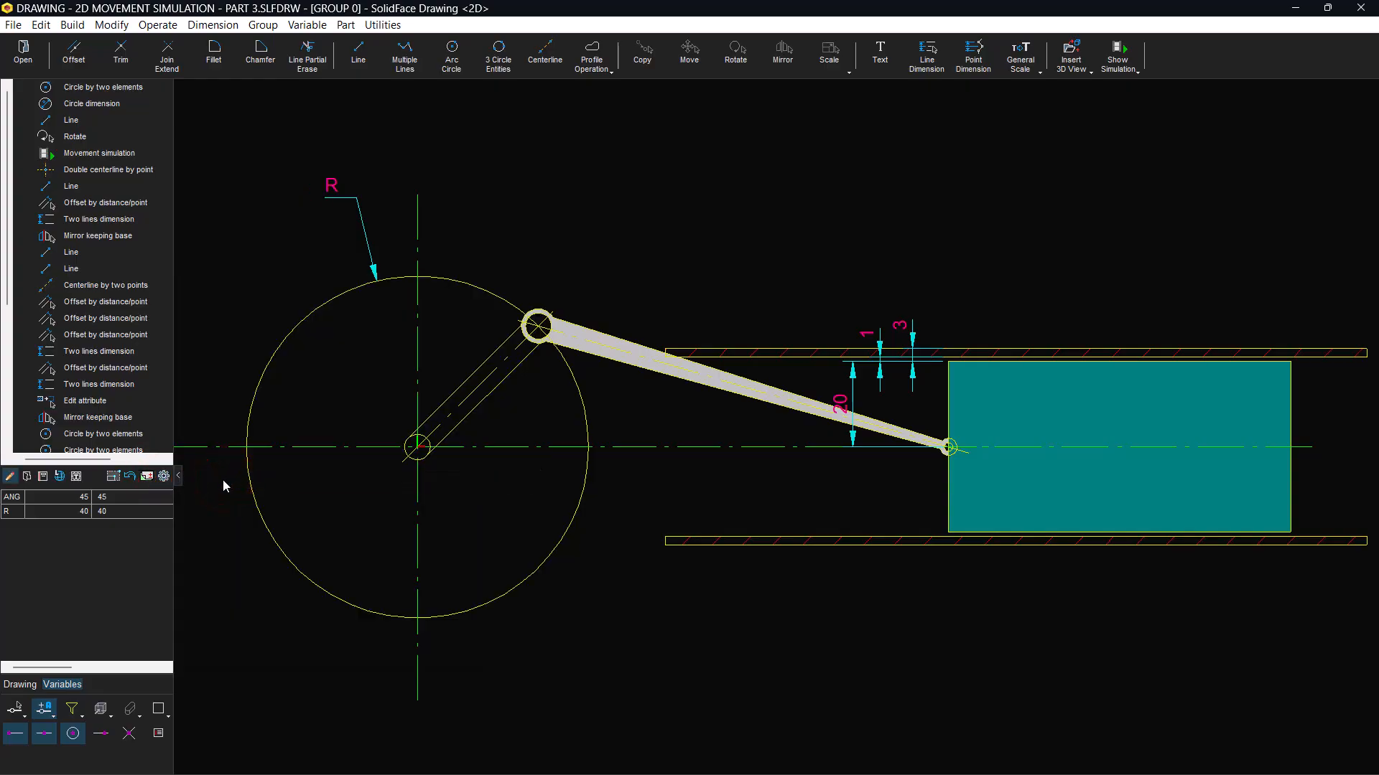
Step: Add an angle dimension between the connecting rod's centerline and the horizontal centerline, placed beyond the crank circle on the side opposite the piston
double_click(611, 348)
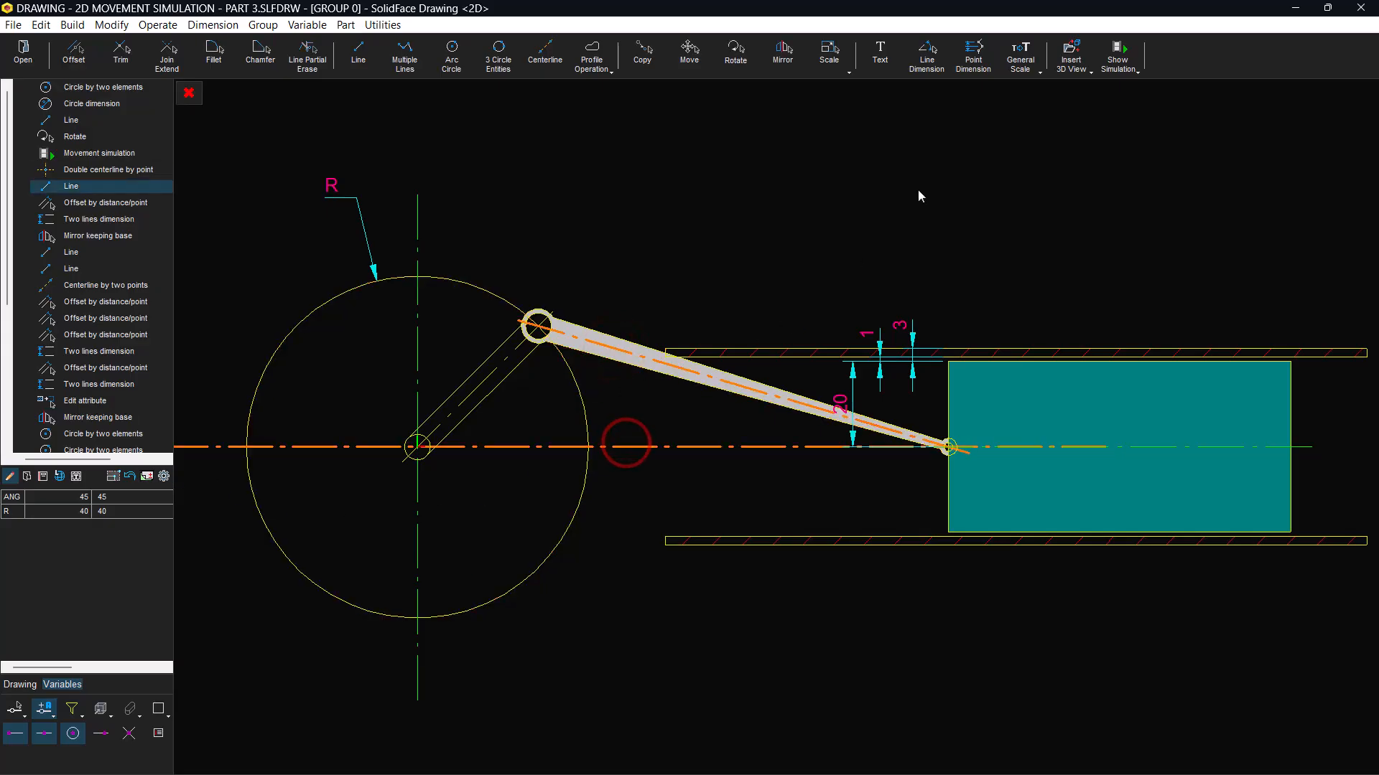
left_click(927, 56)
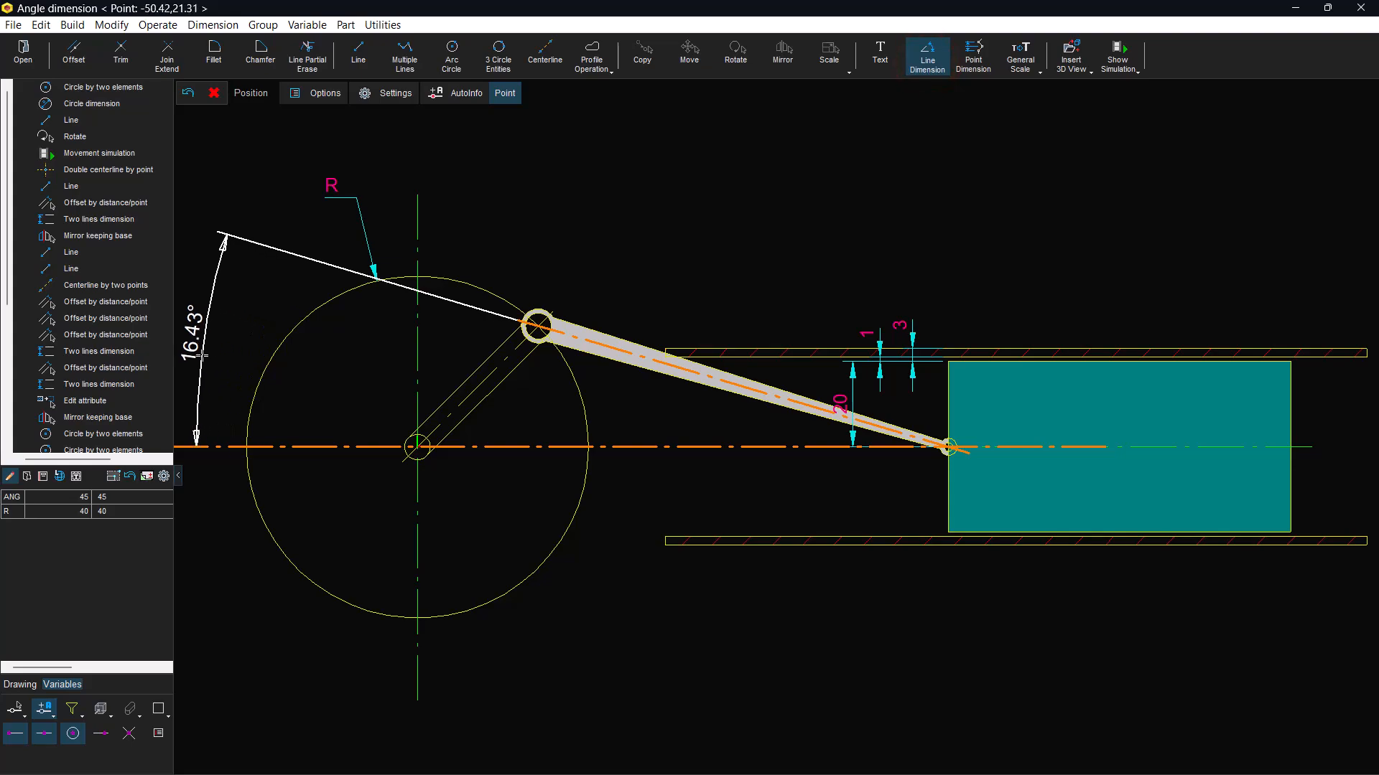
left_click(203, 347)
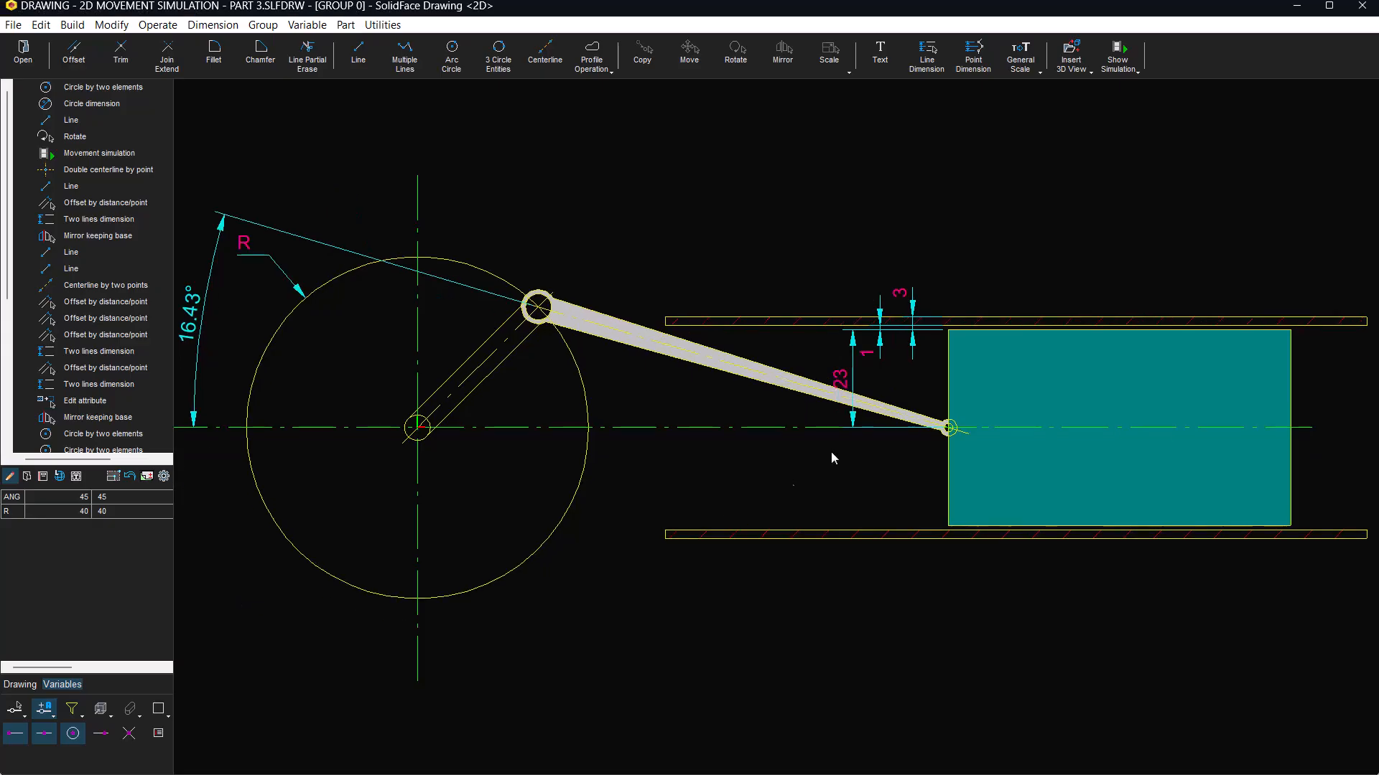
Step: Run the movement simulation of the crank mechanism with its existing ANG cycle settings
left_click(1116, 70)
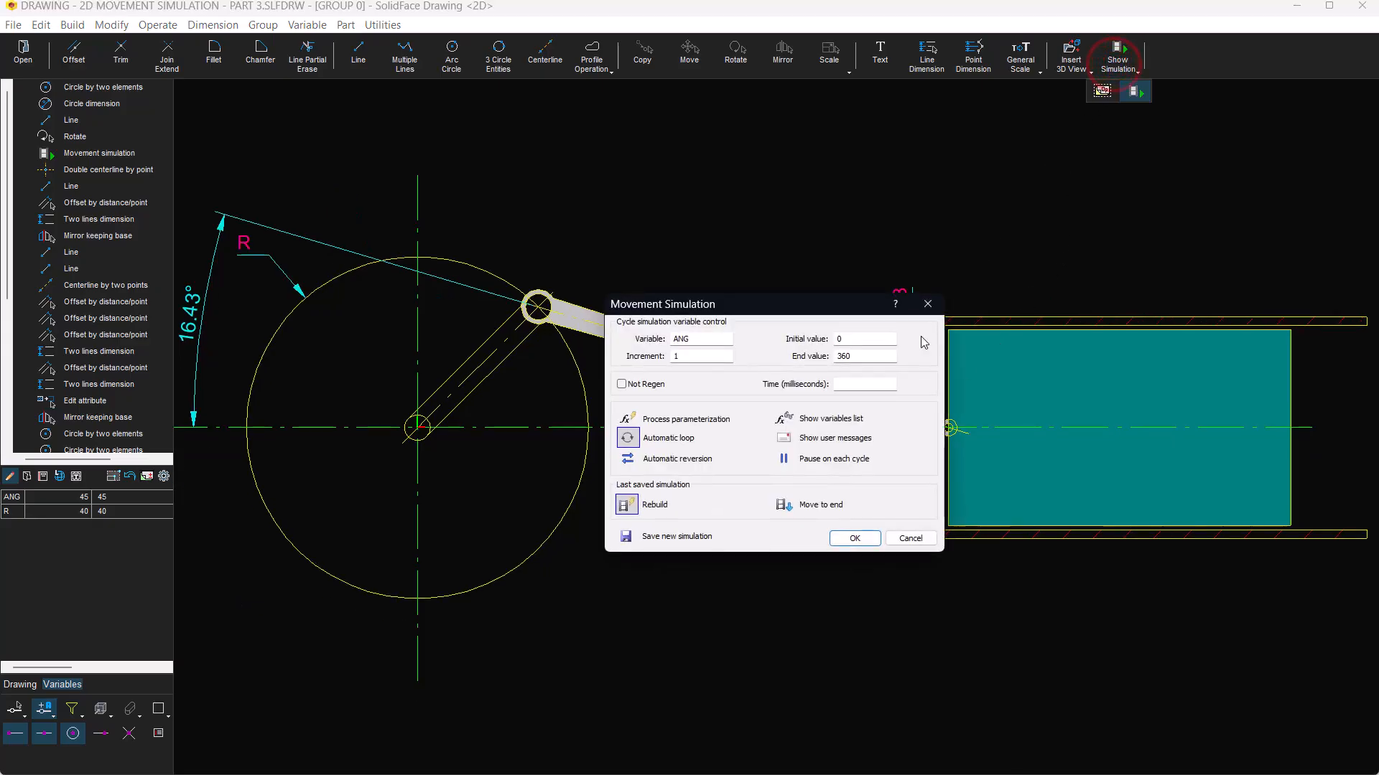
left_click(852, 546)
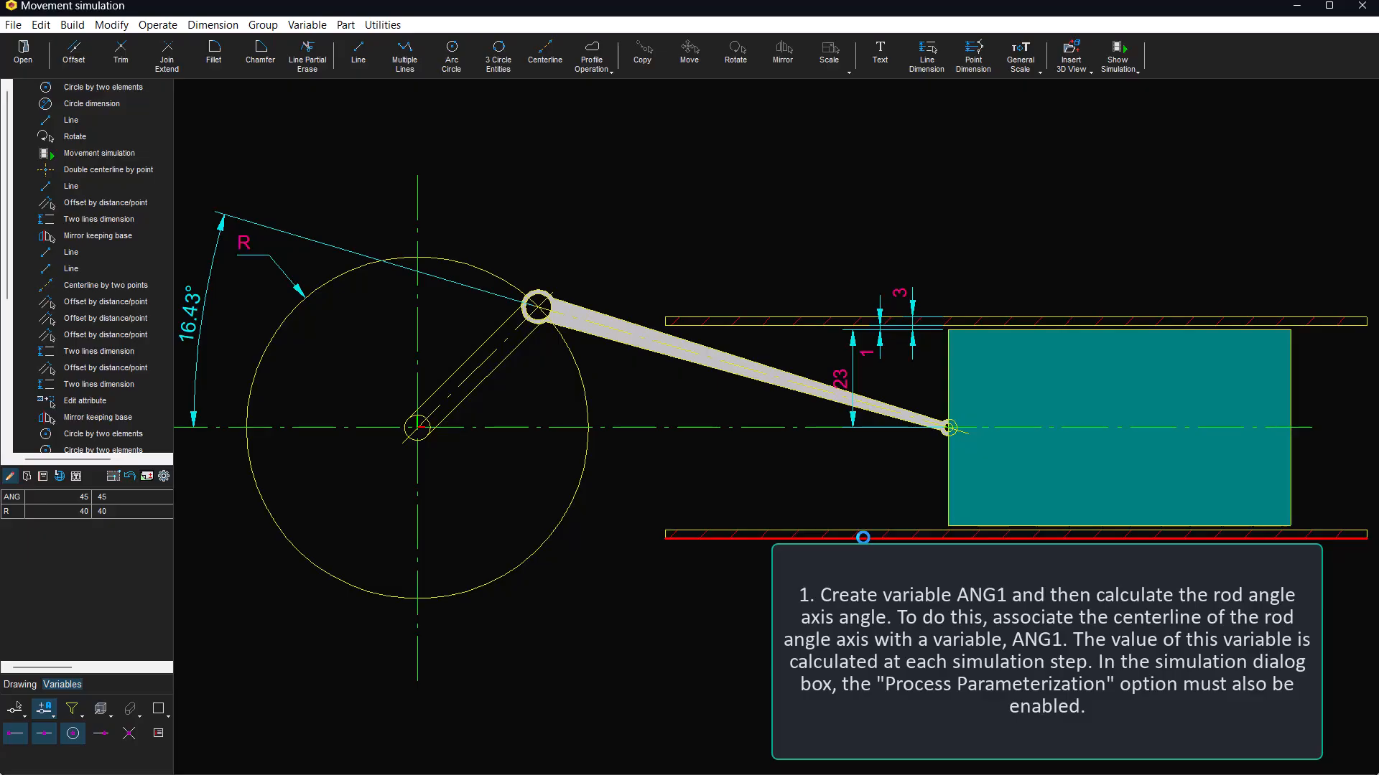
Step: Create a variable ANG1 with the value 0
left_click(313, 23)
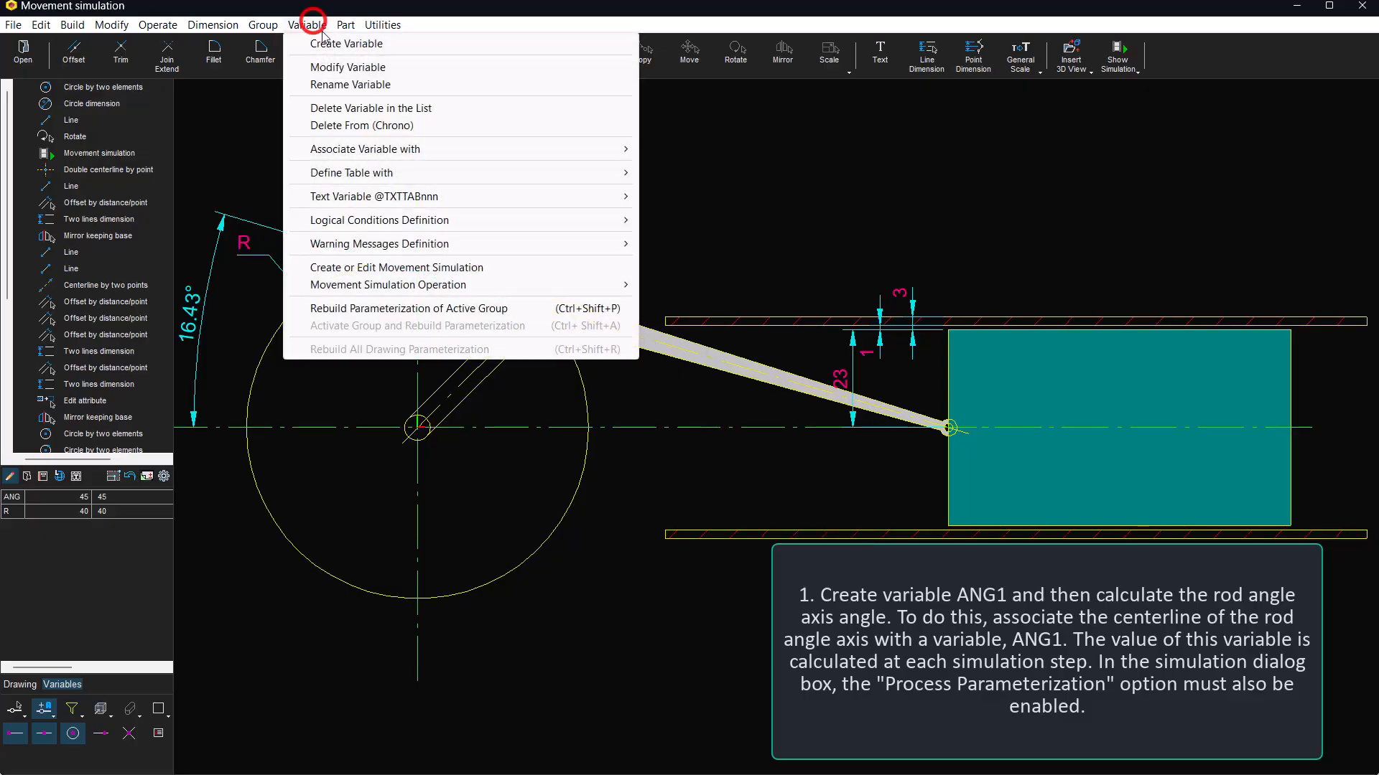
left_click(327, 43)
type("ANG1")
key("Return")
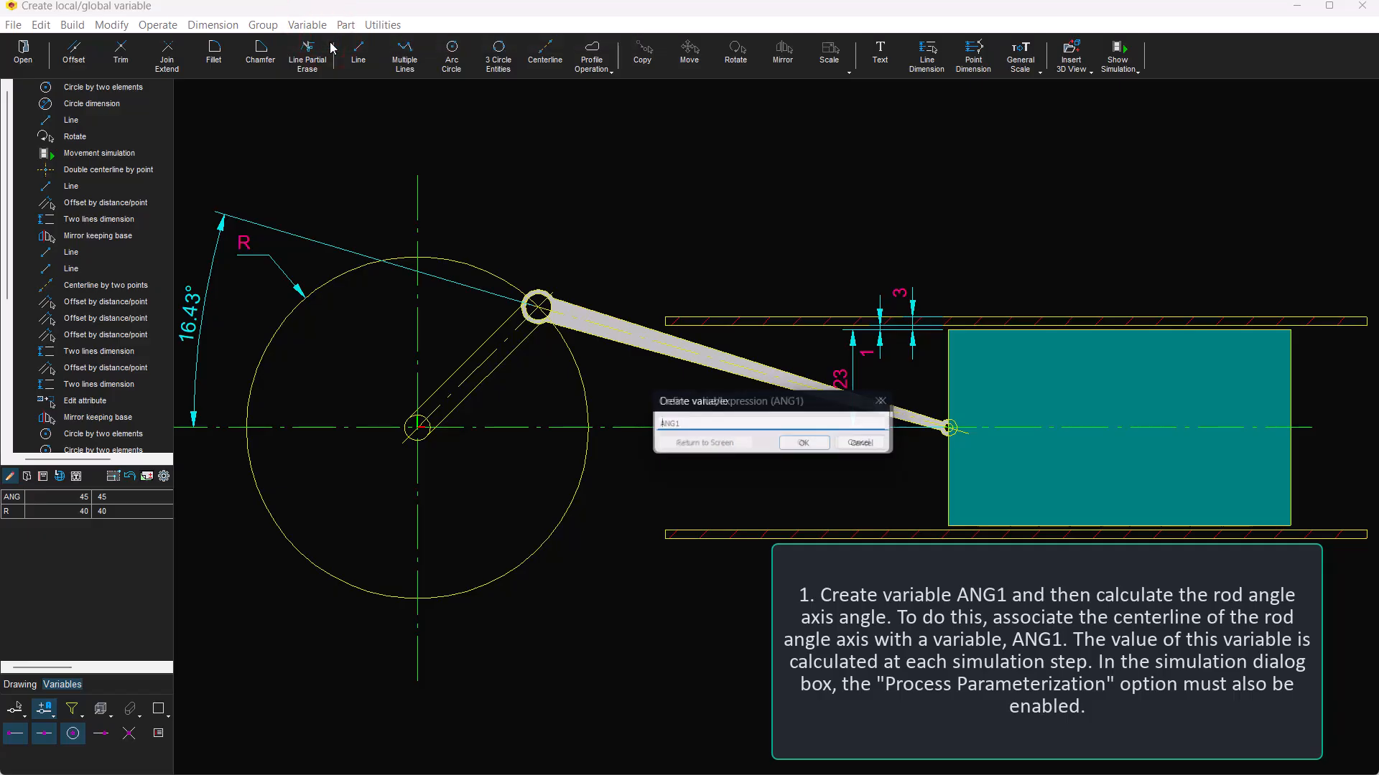
type("0")
key("Return")
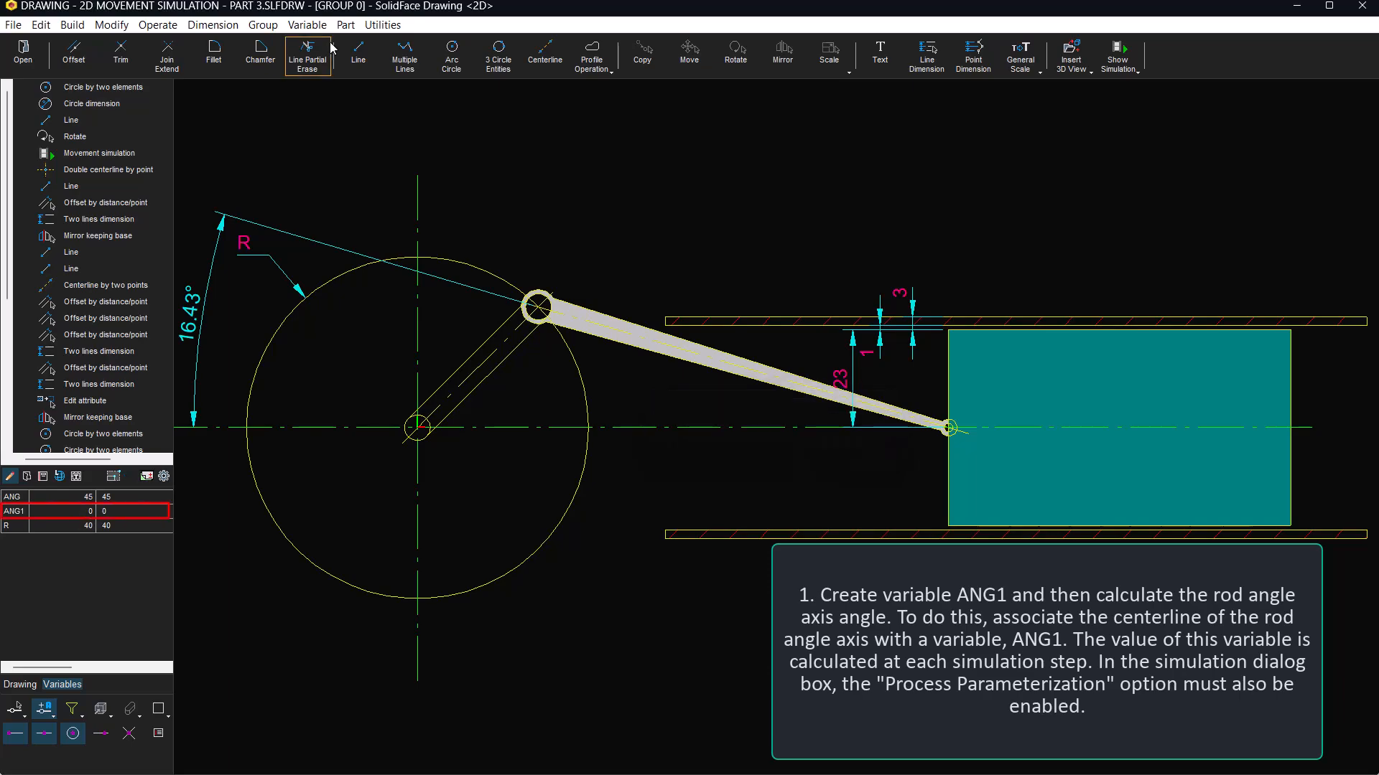
Step: Associate ANG1 with the rod axis angle, from the piston pin's center to the rod's crank-side end point, and rebuild the active group's parameterization
left_click(323, 25)
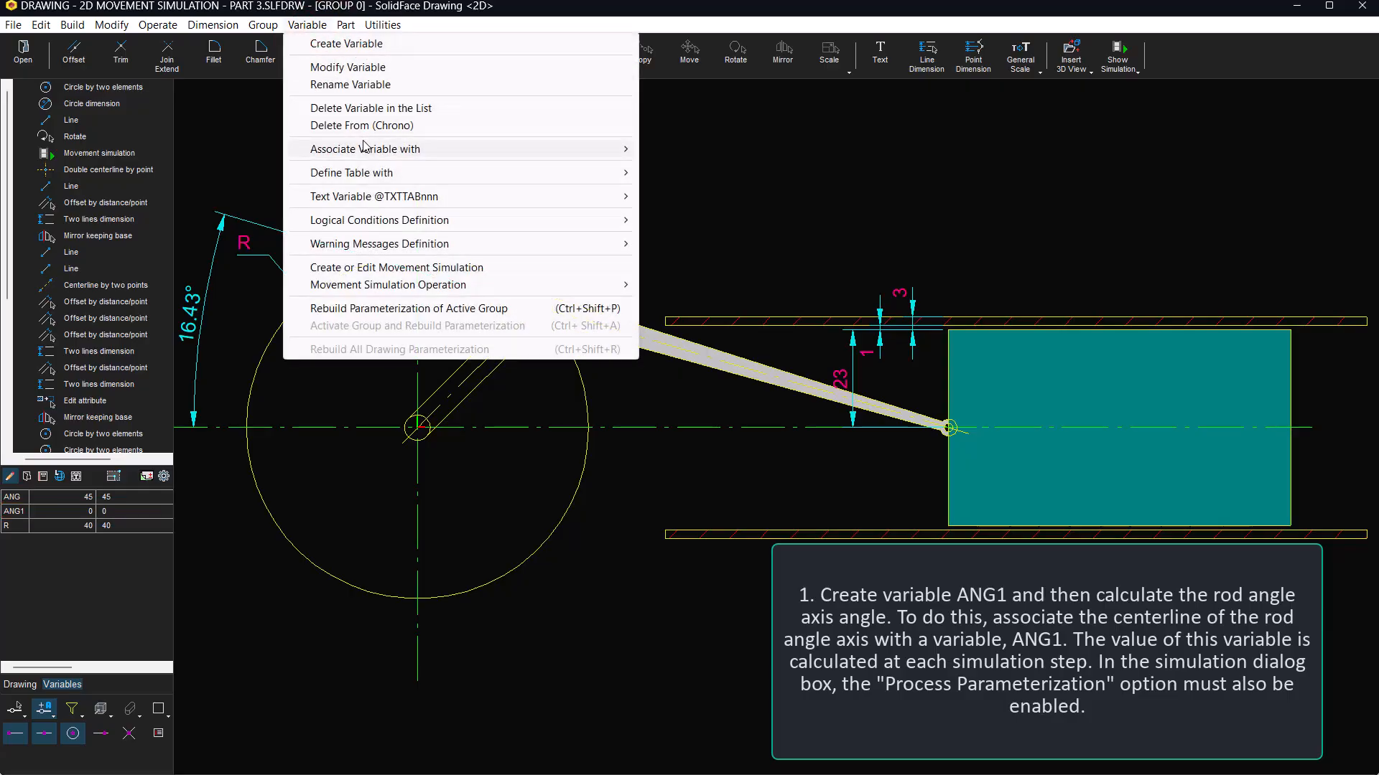
mouse_move(365, 147)
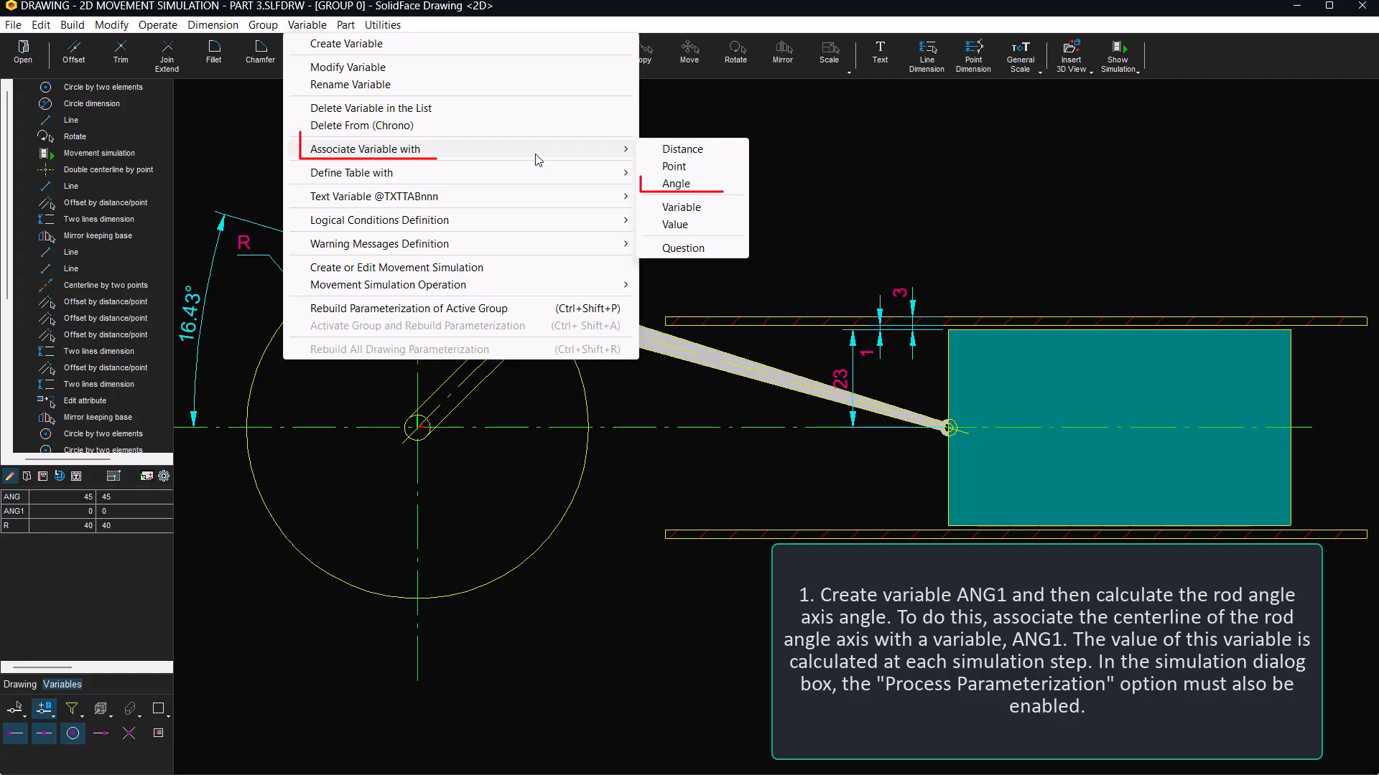
left_click(676, 184)
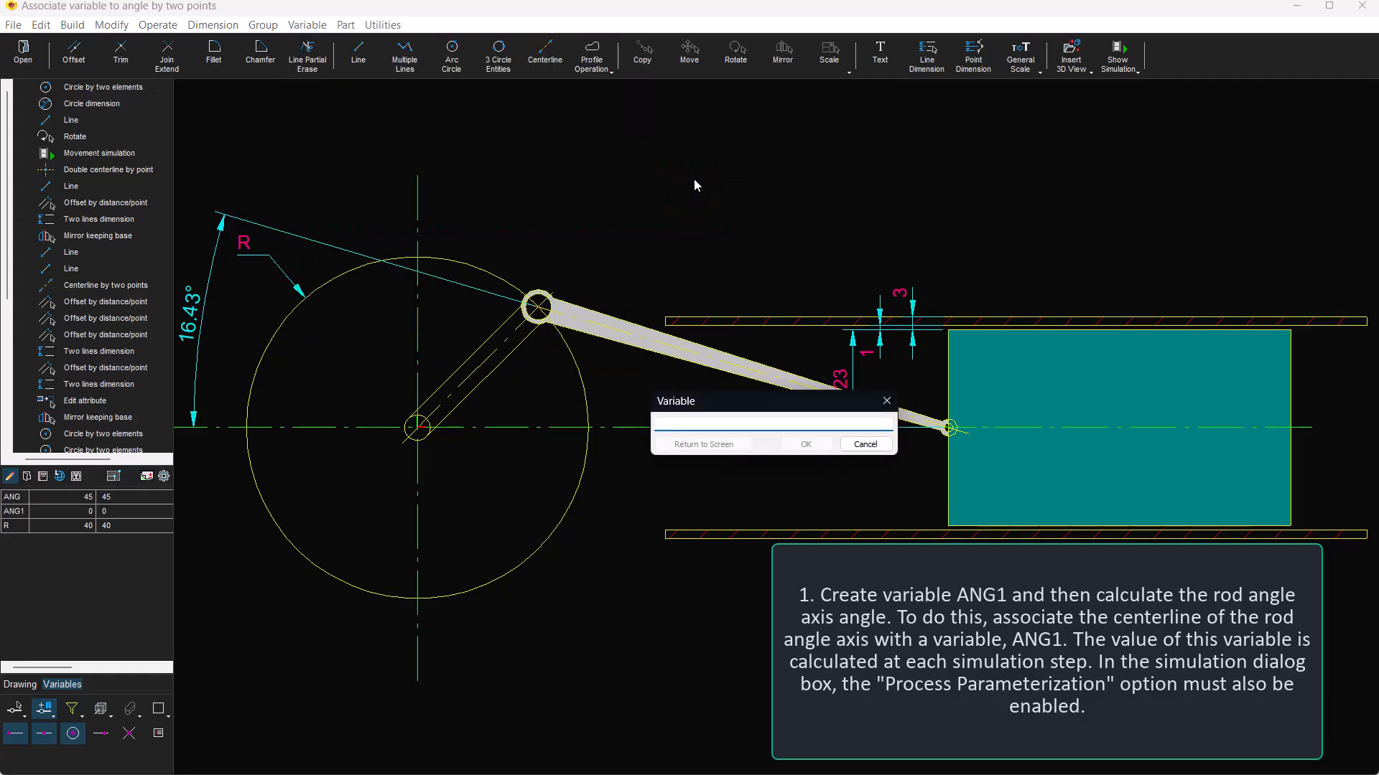
type("ANG1")
key("Return")
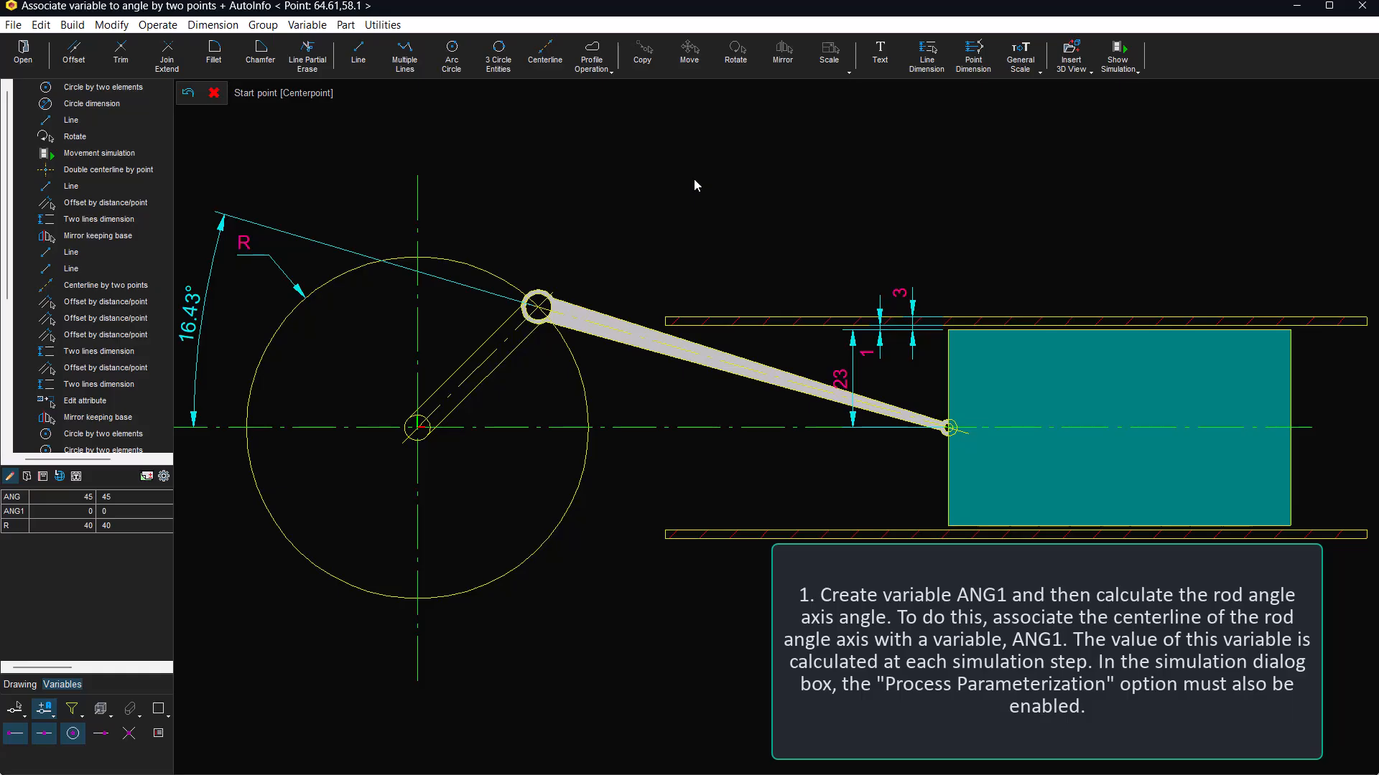
right_click(694, 180)
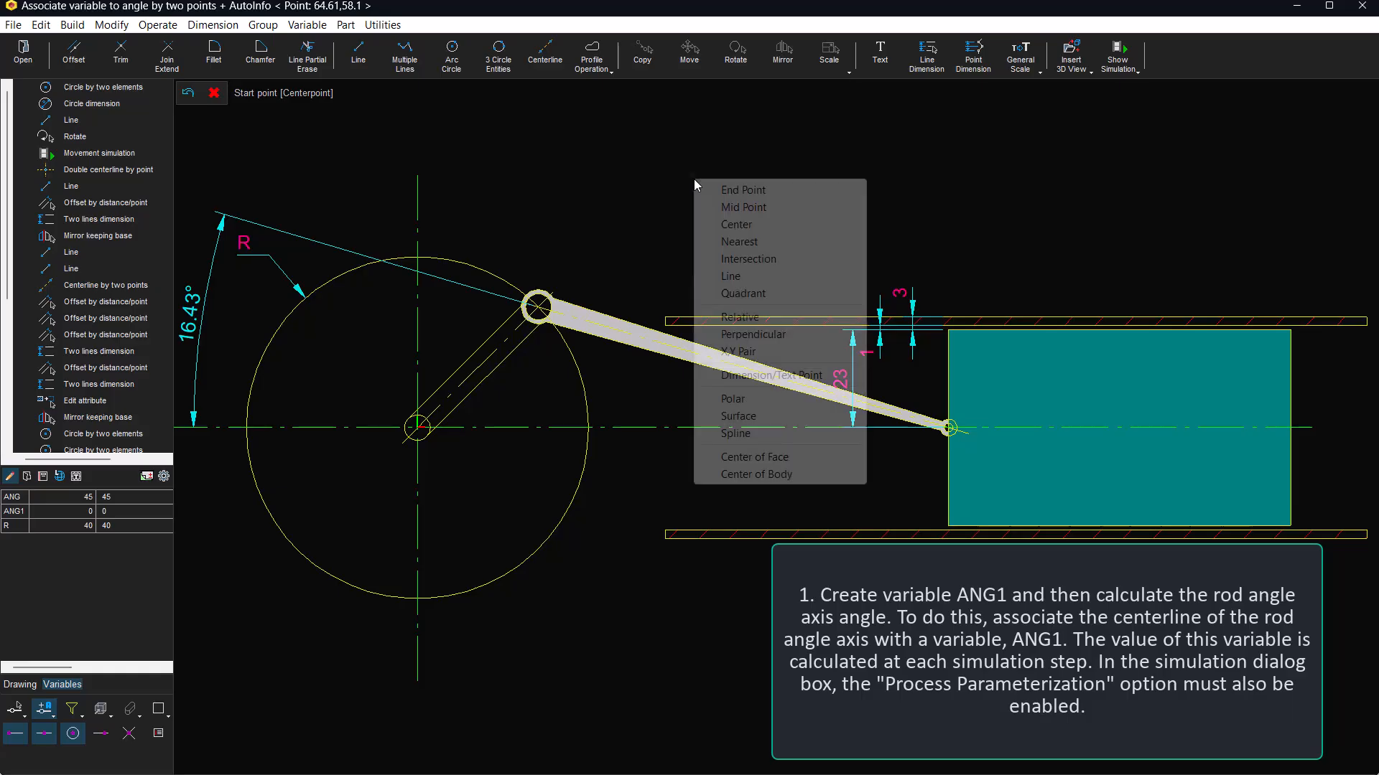
left_click(738, 224)
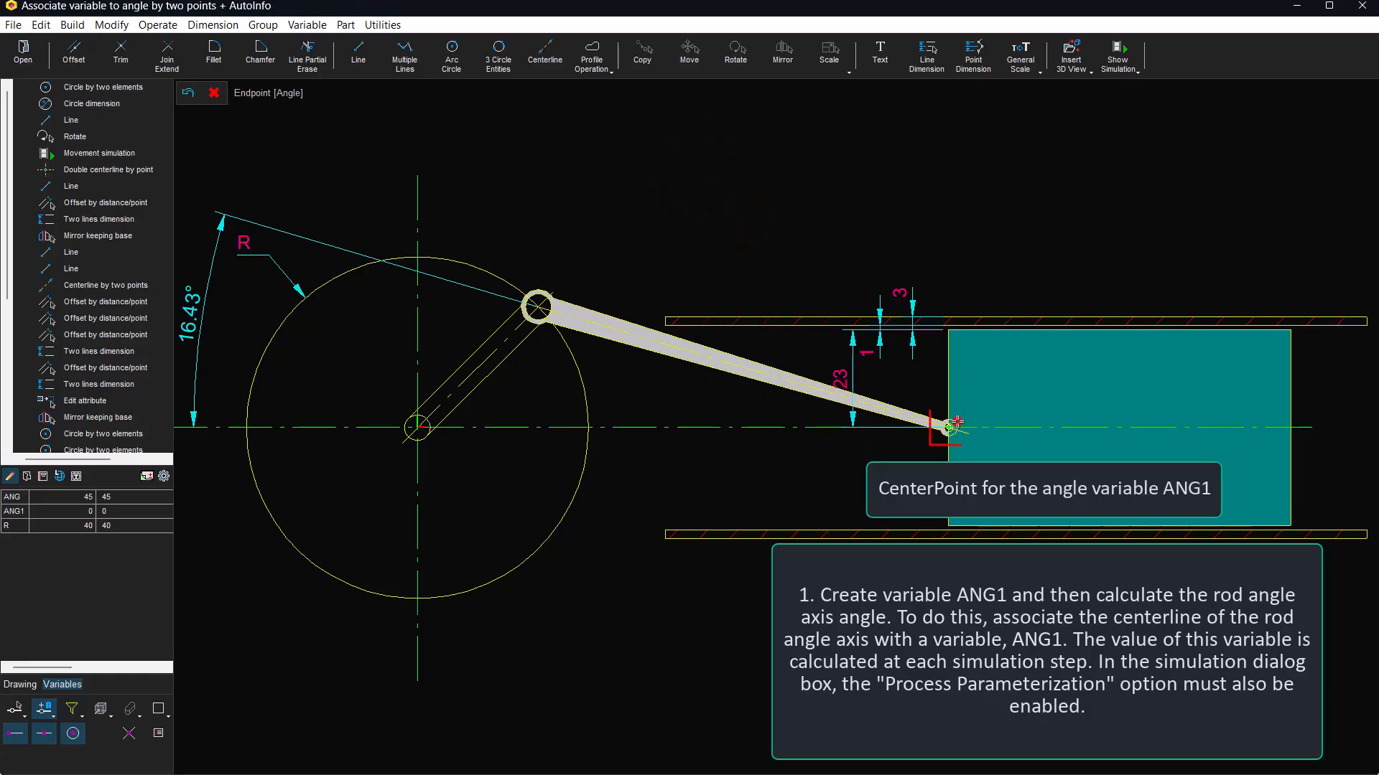
right_click(659, 247)
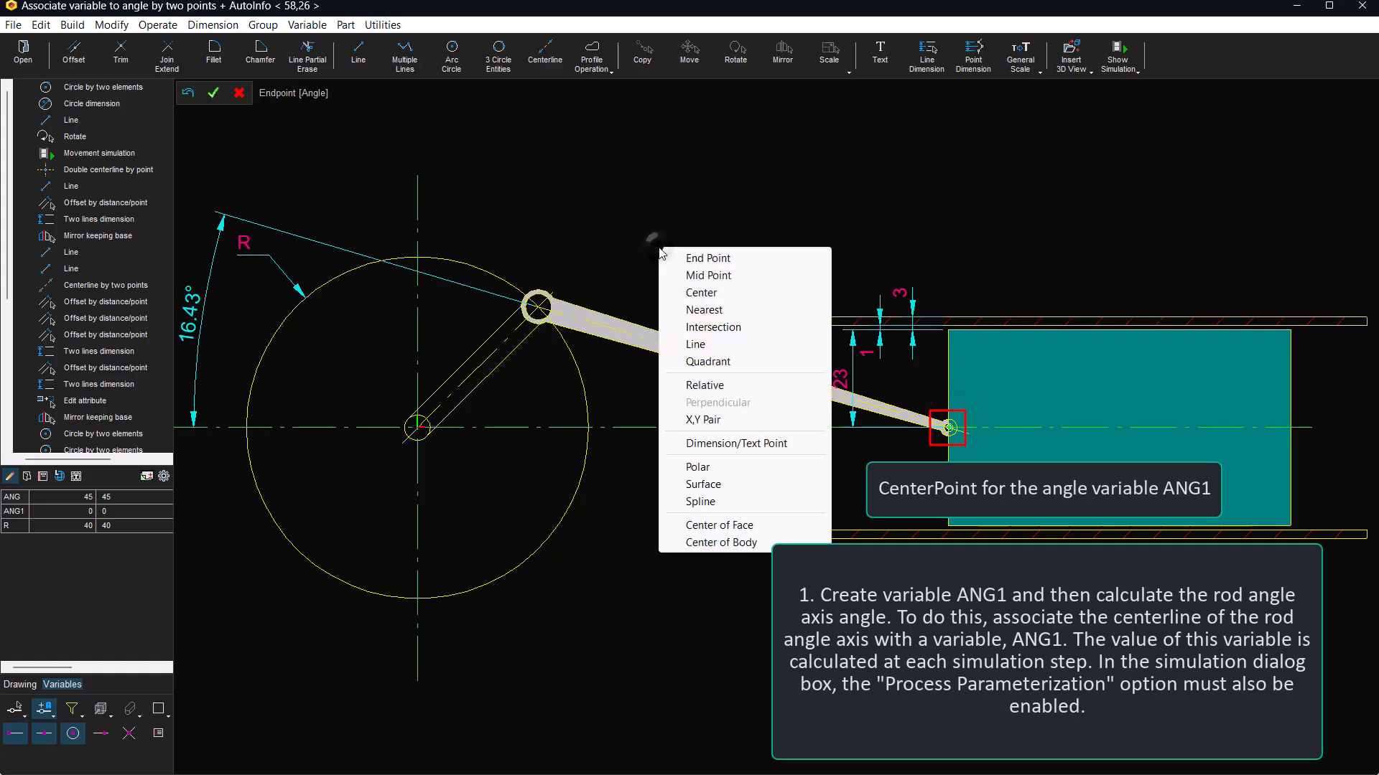
left_click(708, 258)
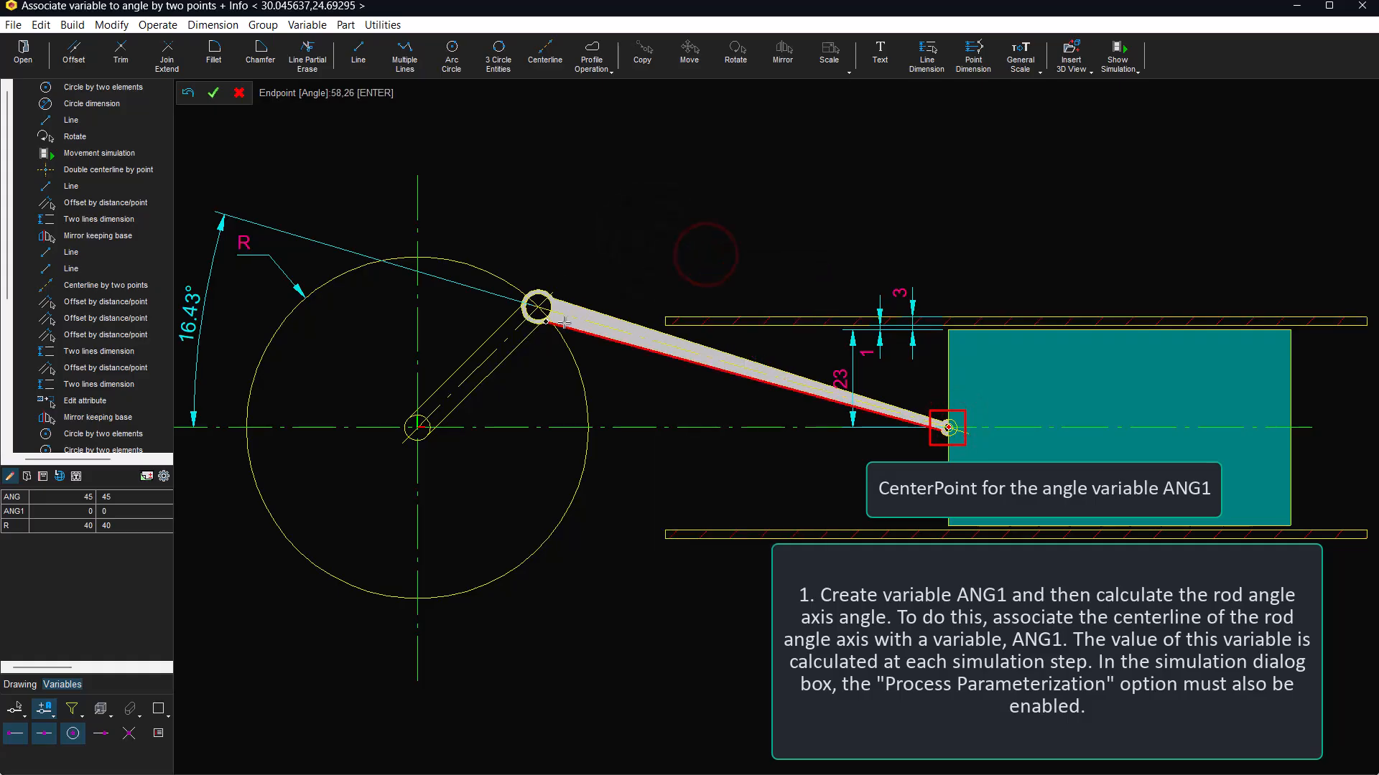
left_click(569, 317)
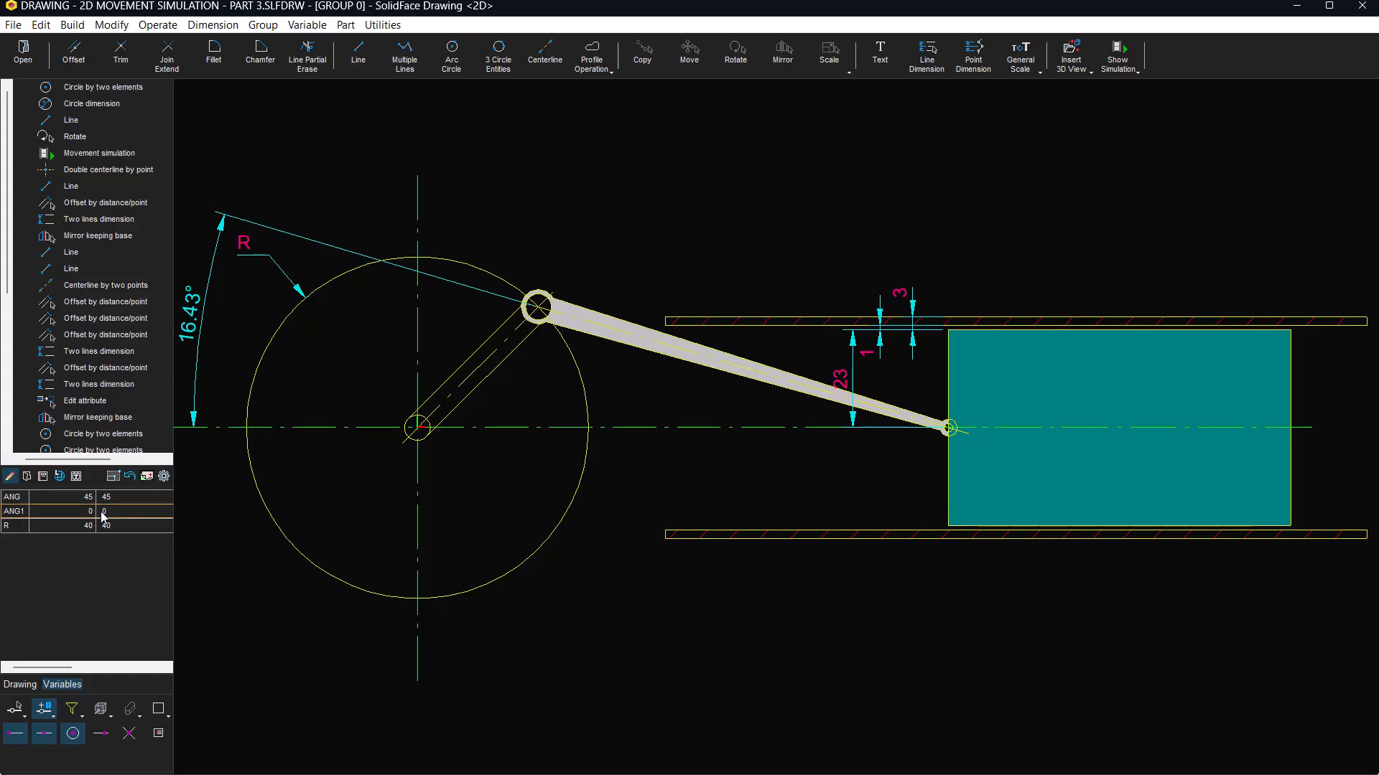
left_click(323, 24)
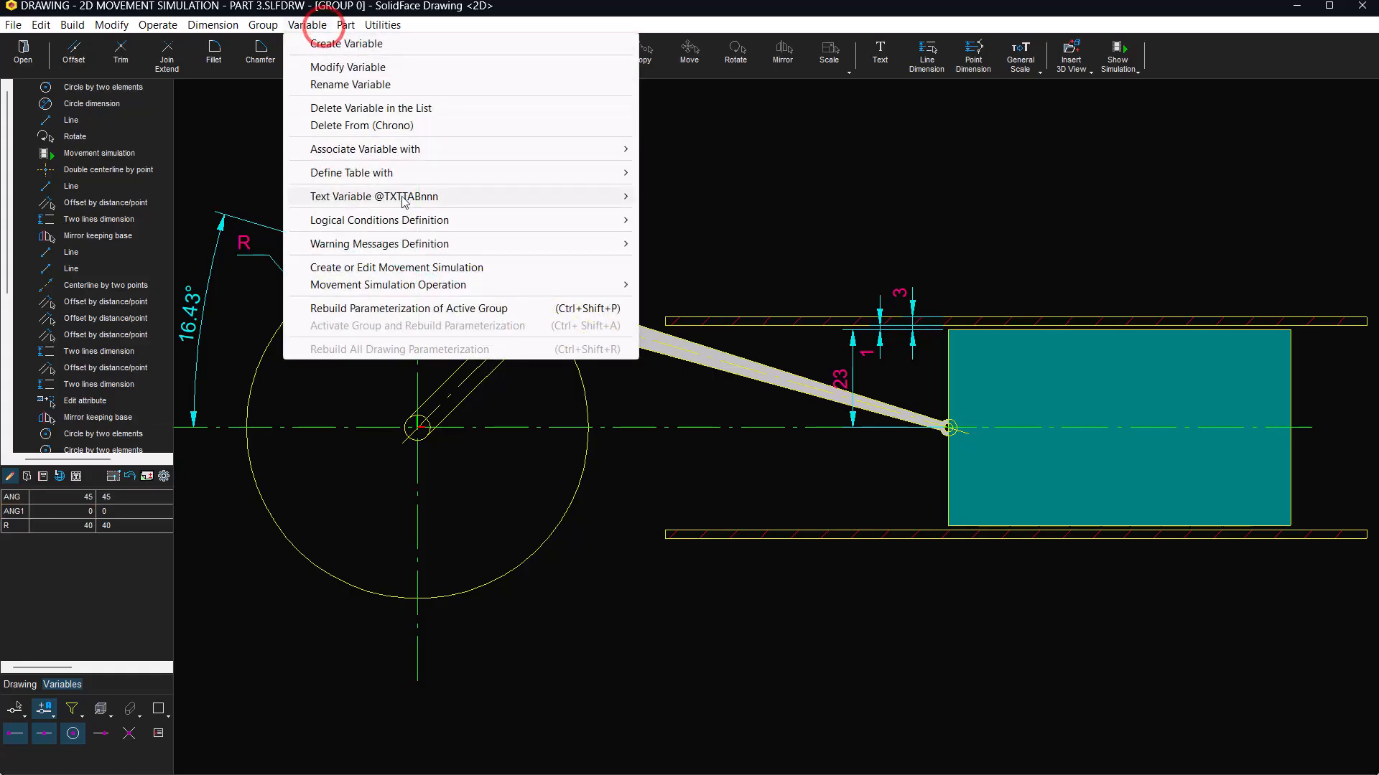
left_click(409, 308)
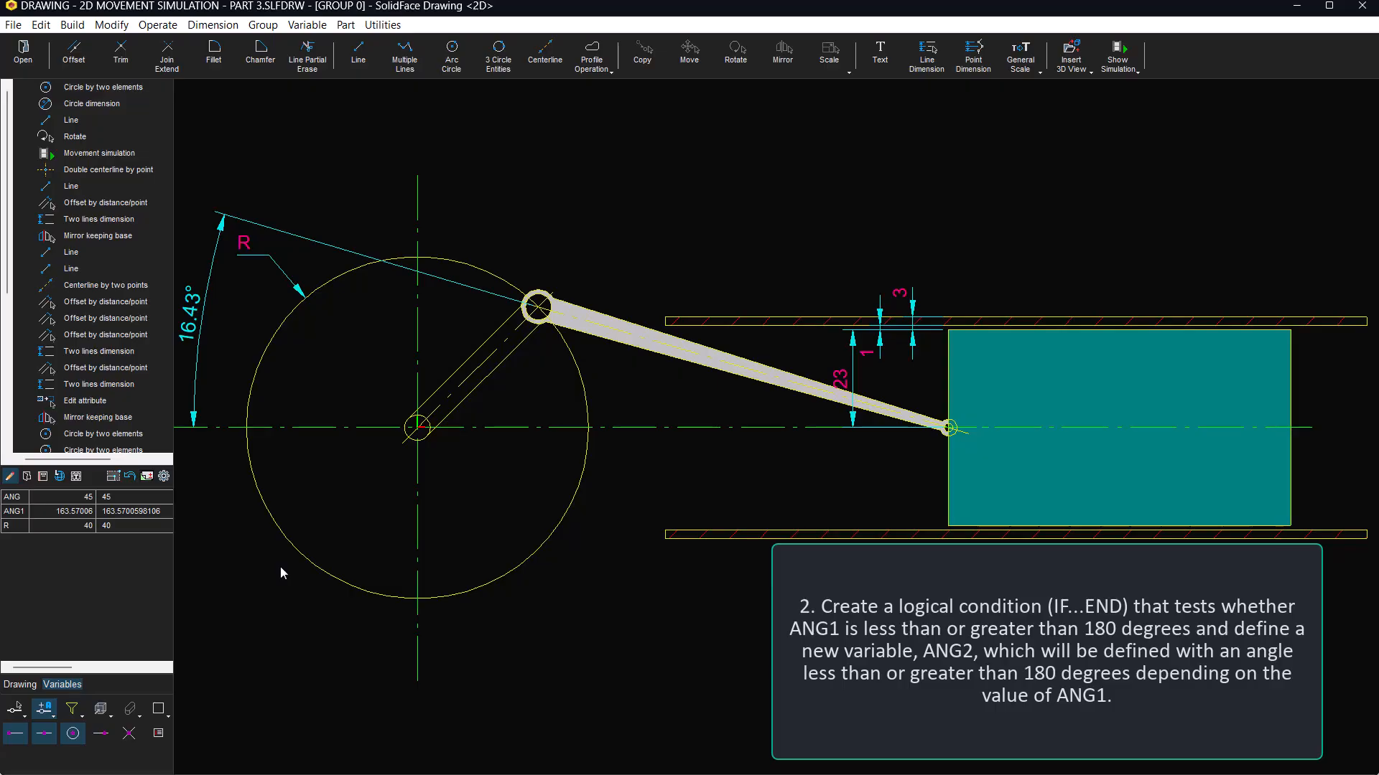
Step: Create a variable ANG2 with the value 0
left_click(323, 25)
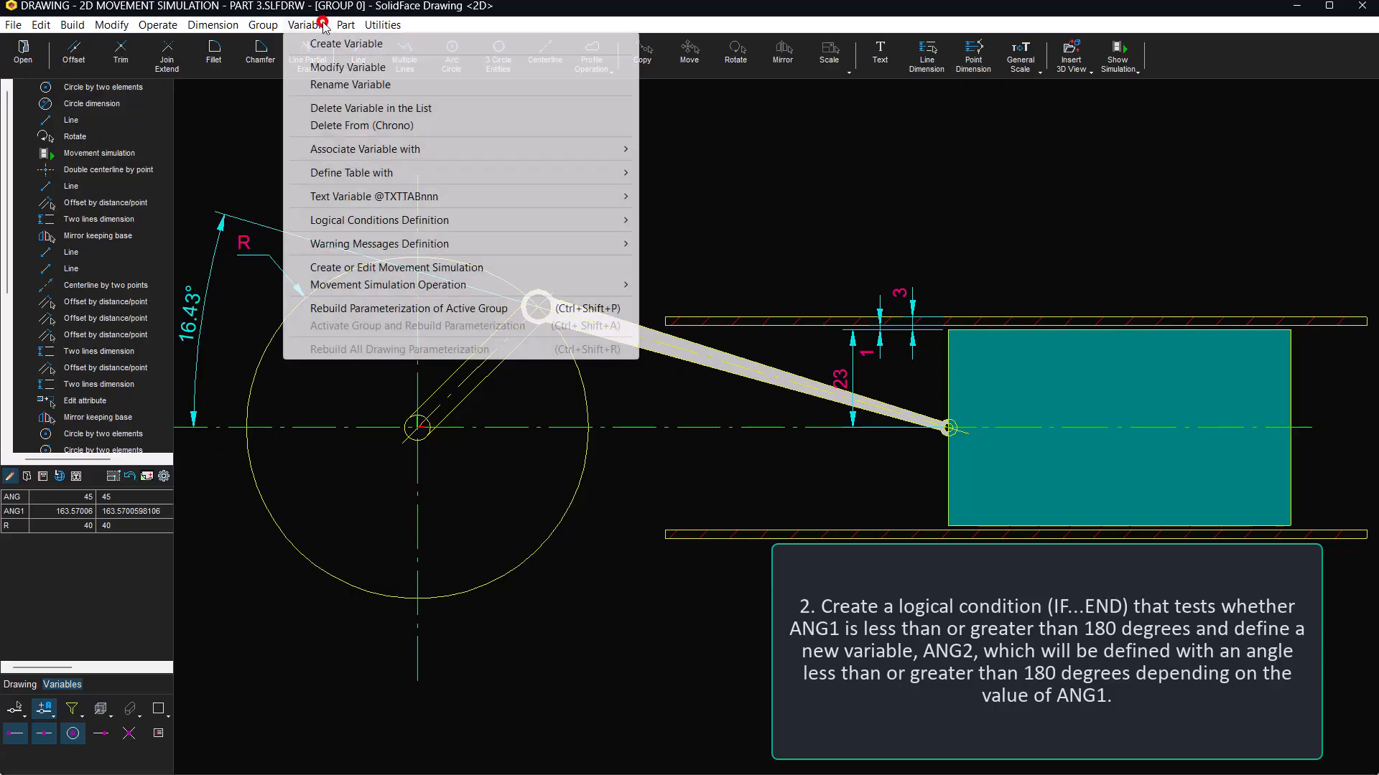
left_click(337, 44)
type("ANG2")
key("Return")
key("Return")
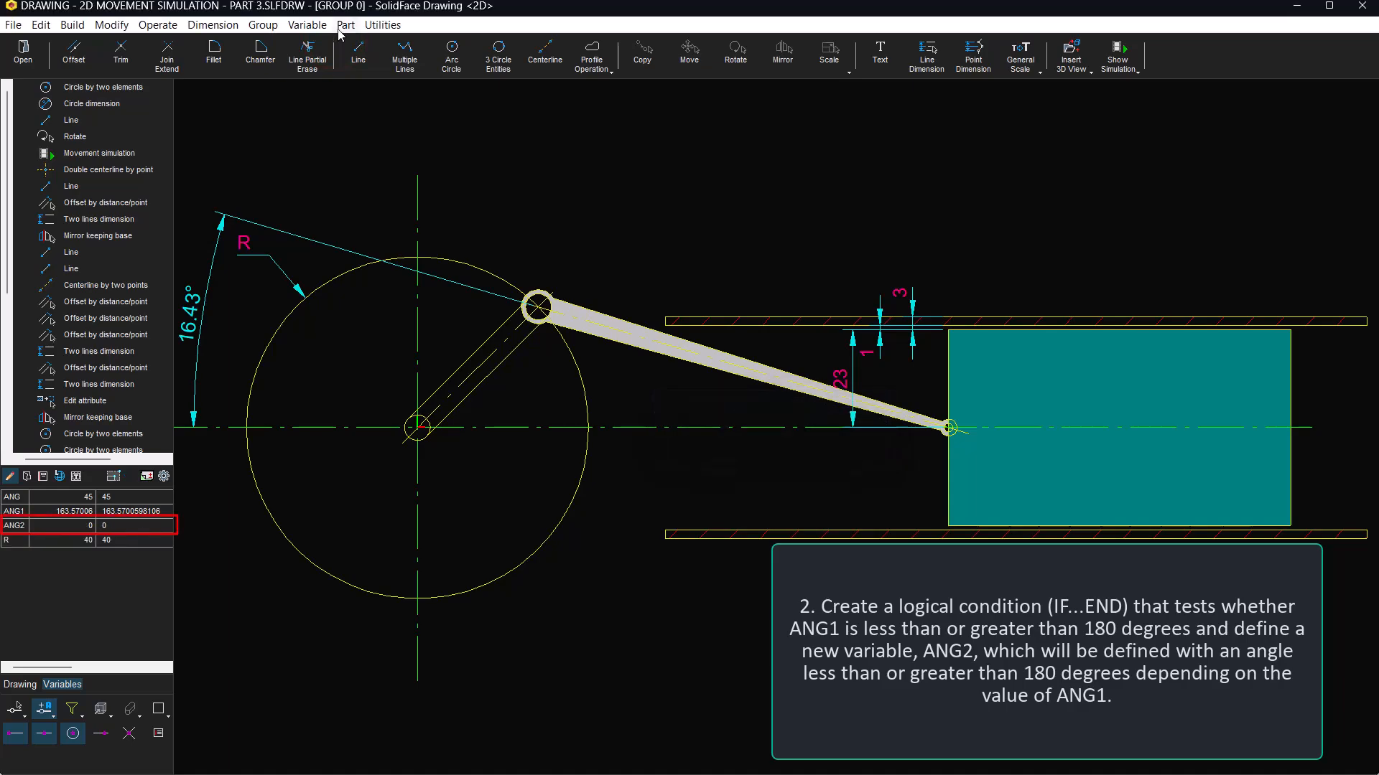
Step: Begin a logical IF block with the condition (ANG1<180)
left_click(318, 26)
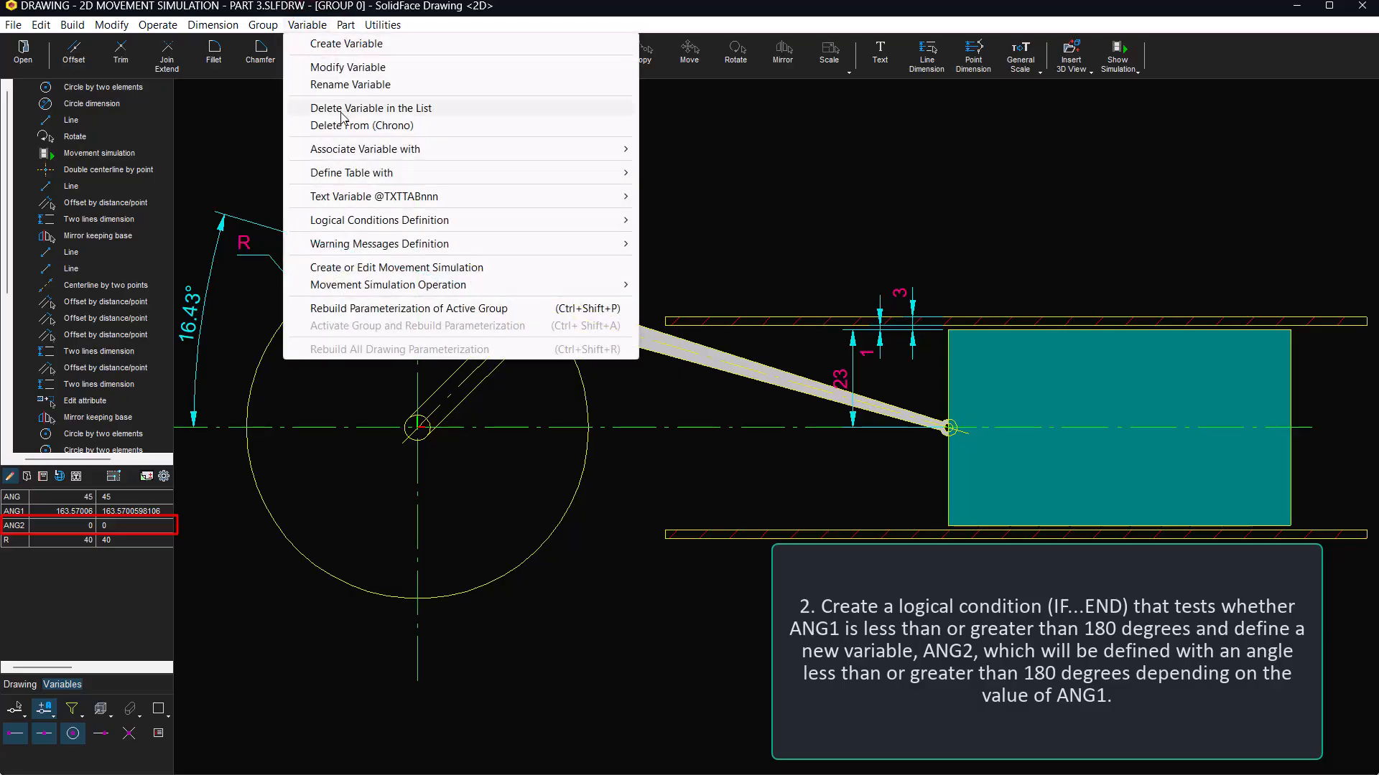
left_click(393, 216)
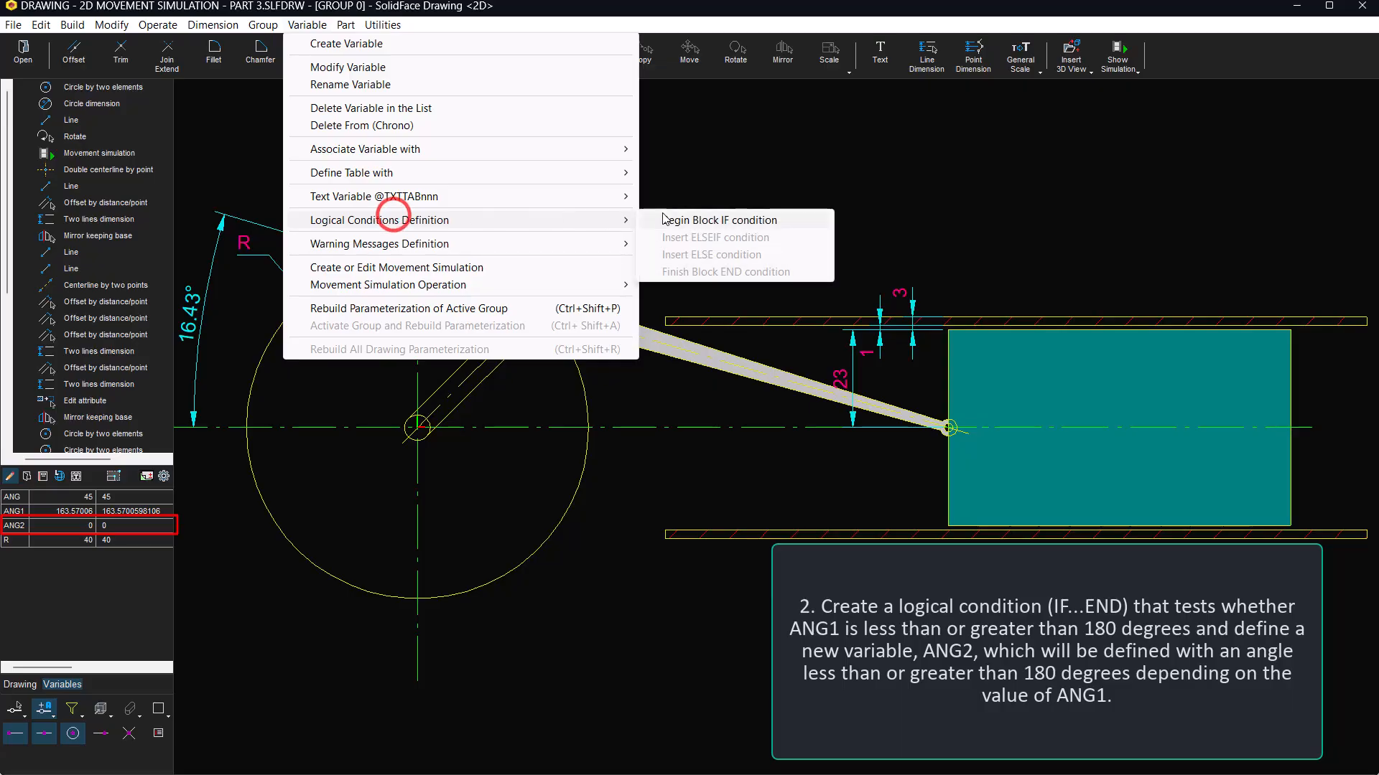
left_click(695, 221)
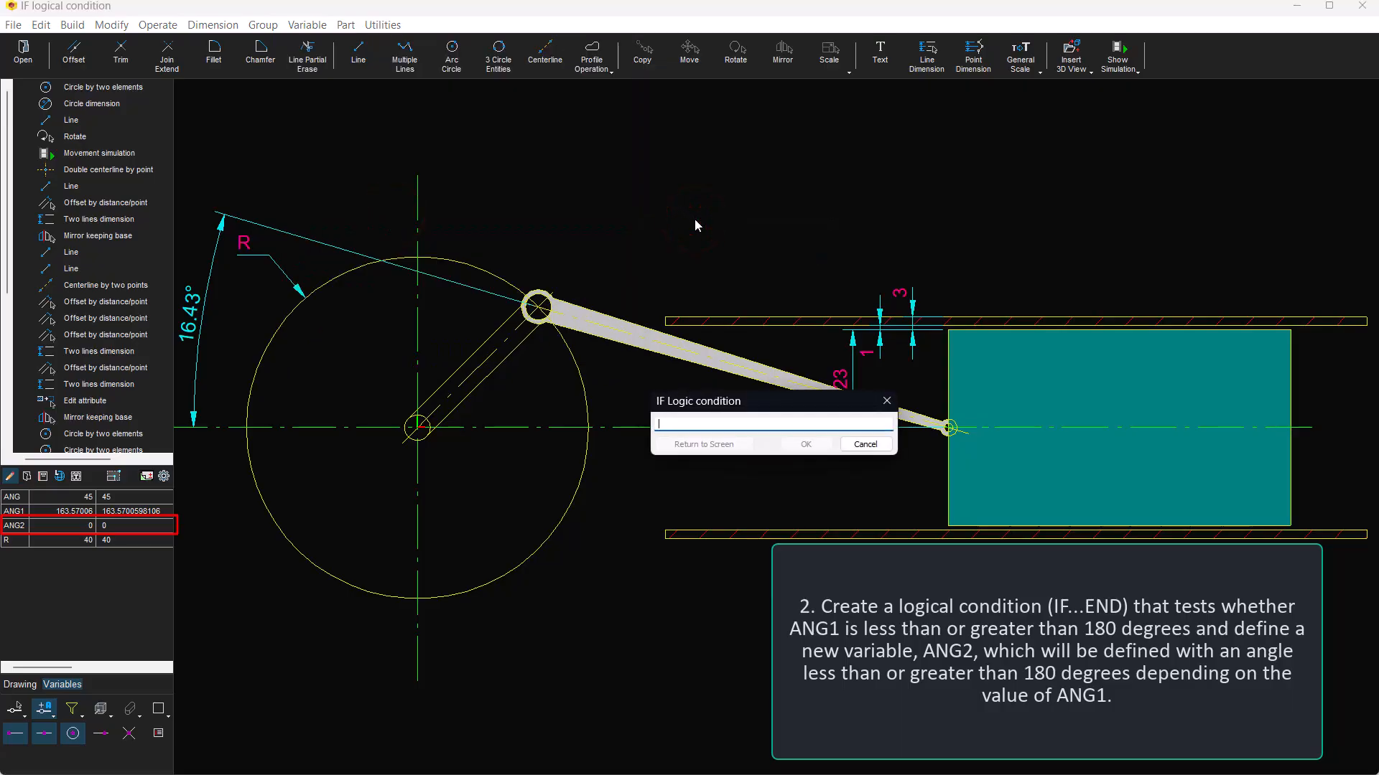
type("(ANG1<180)")
key("Return")
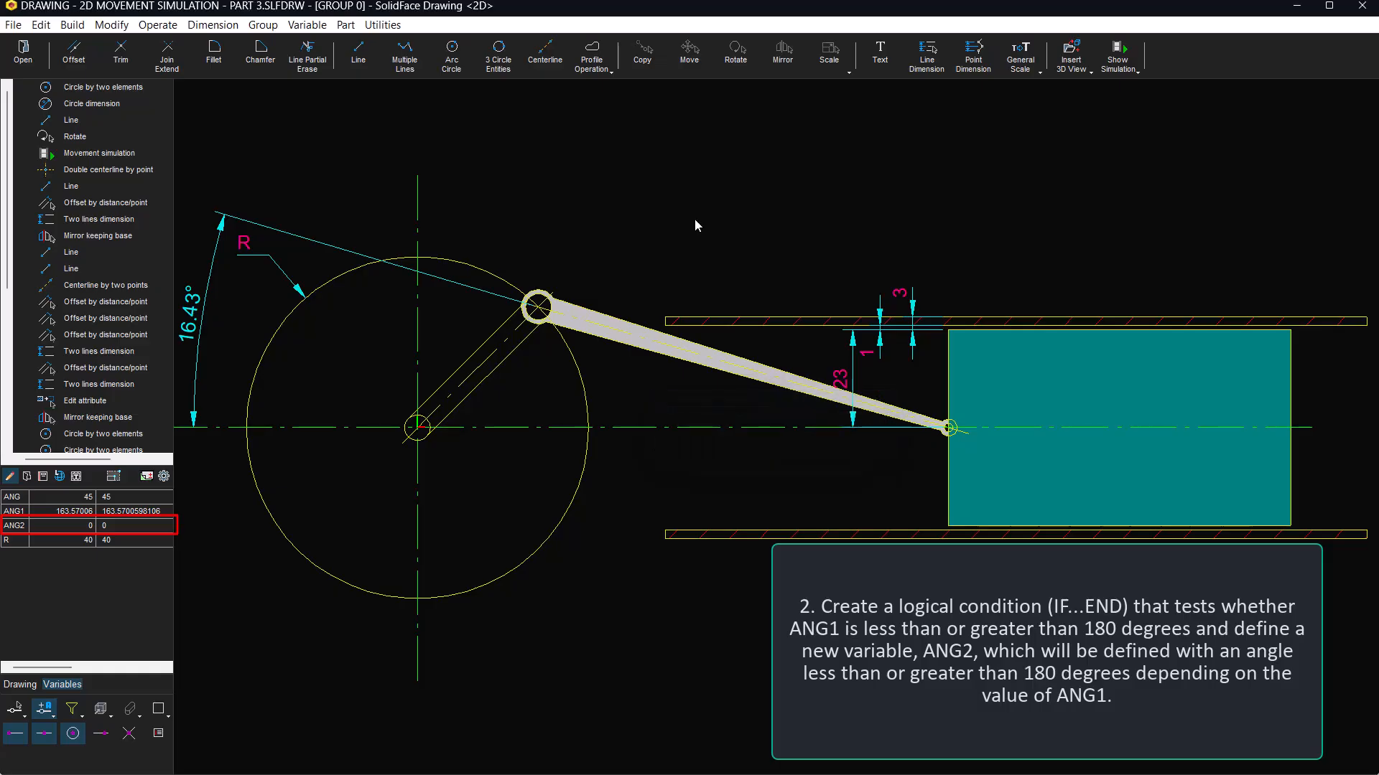
Step: Associate ANG2 with the value 179.25 inside the IF (ANG1<180) block
scroll(89, 292, "down", 5)
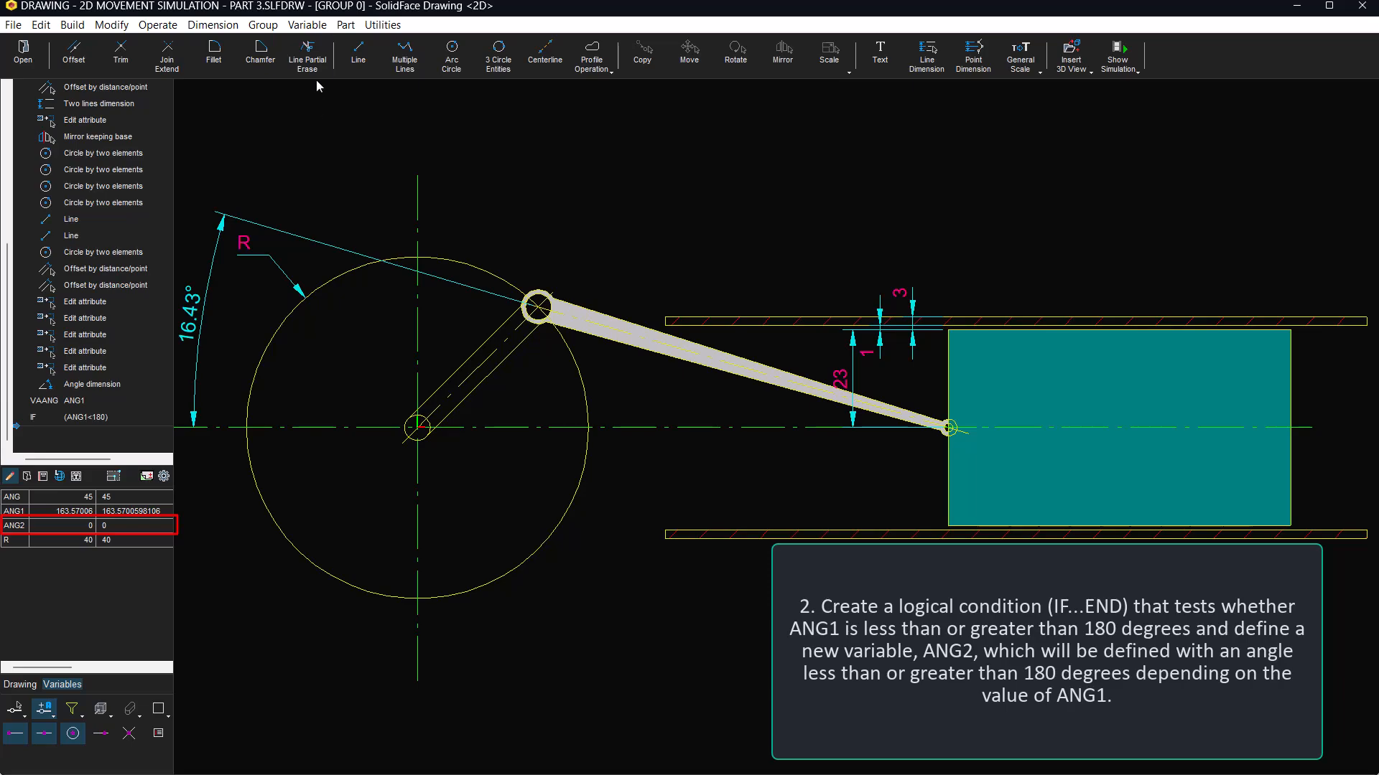
left_click(313, 24)
left_click(381, 148)
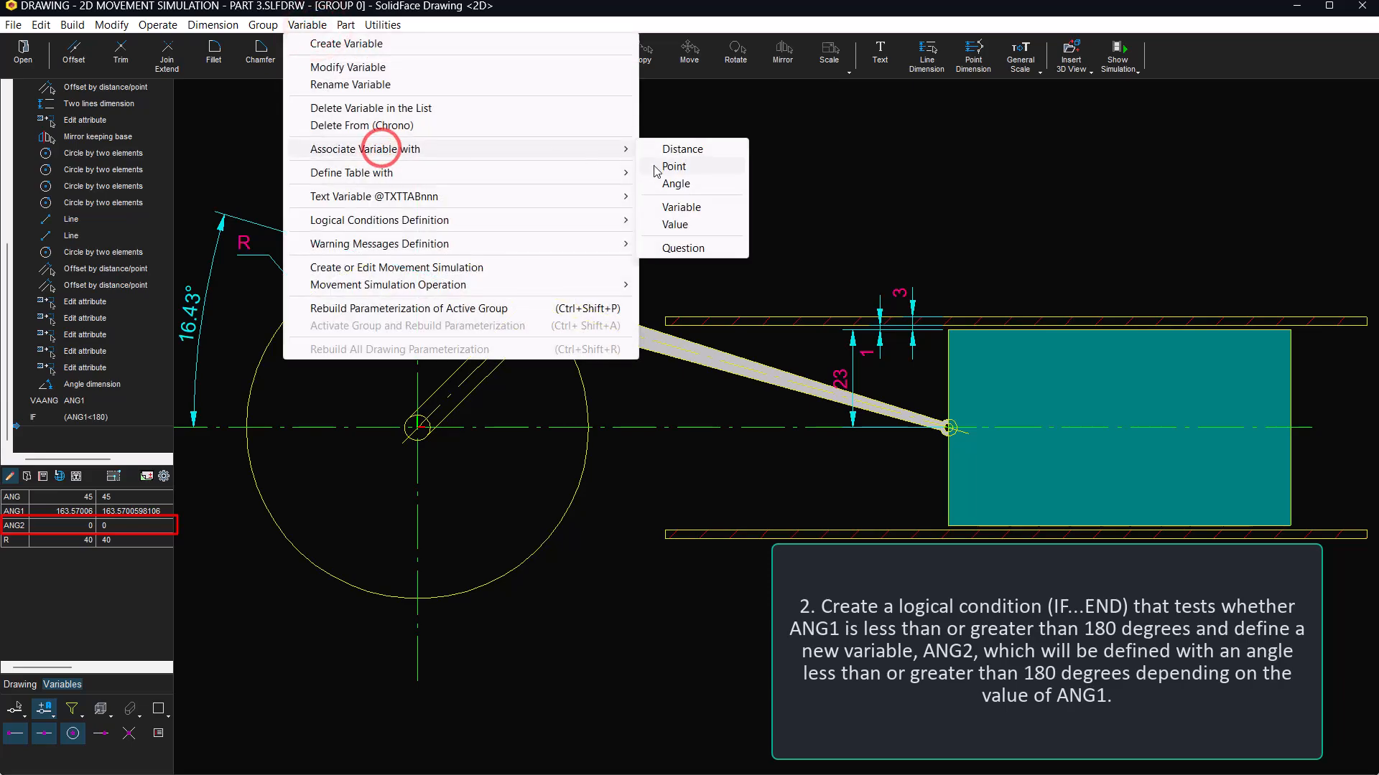
left_click(690, 224)
type("AN")
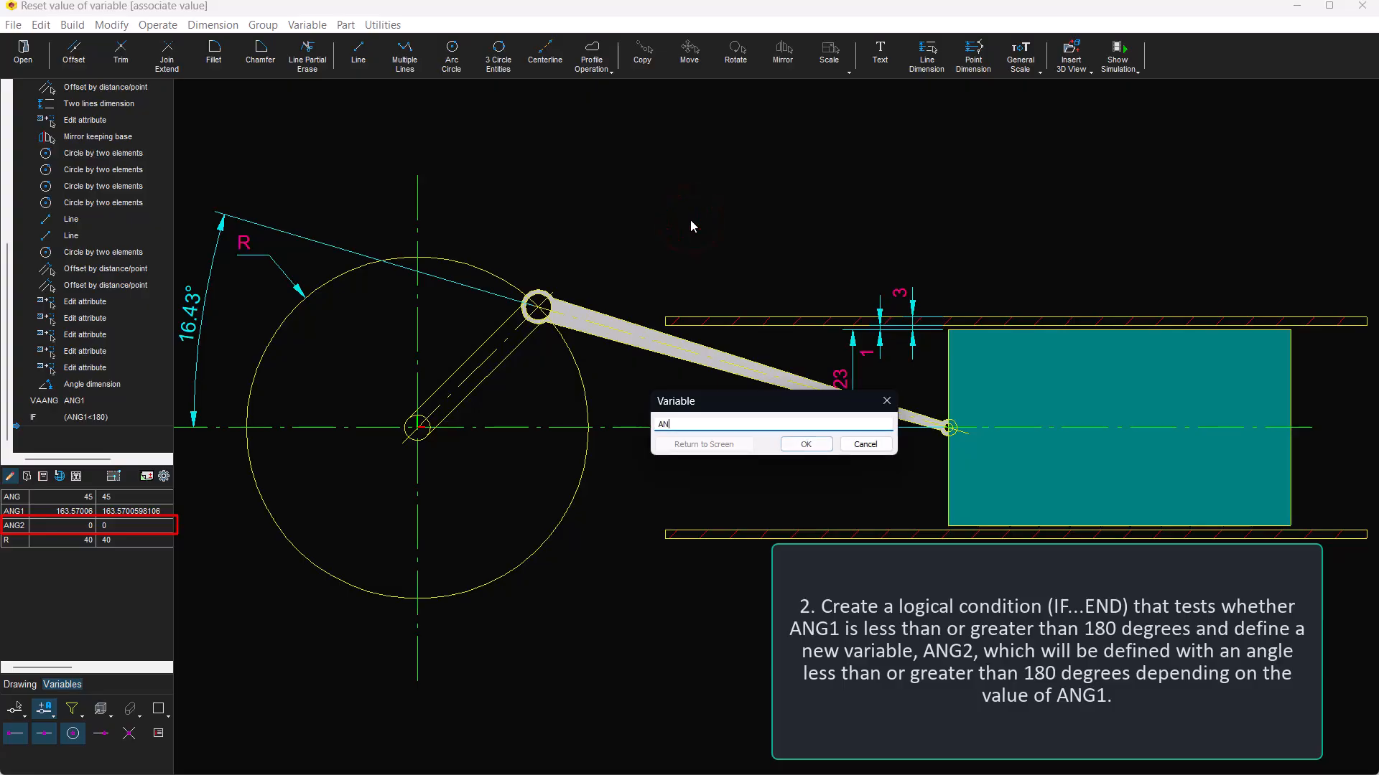
type("G2")
key("Return")
type("179.25")
key("Return")
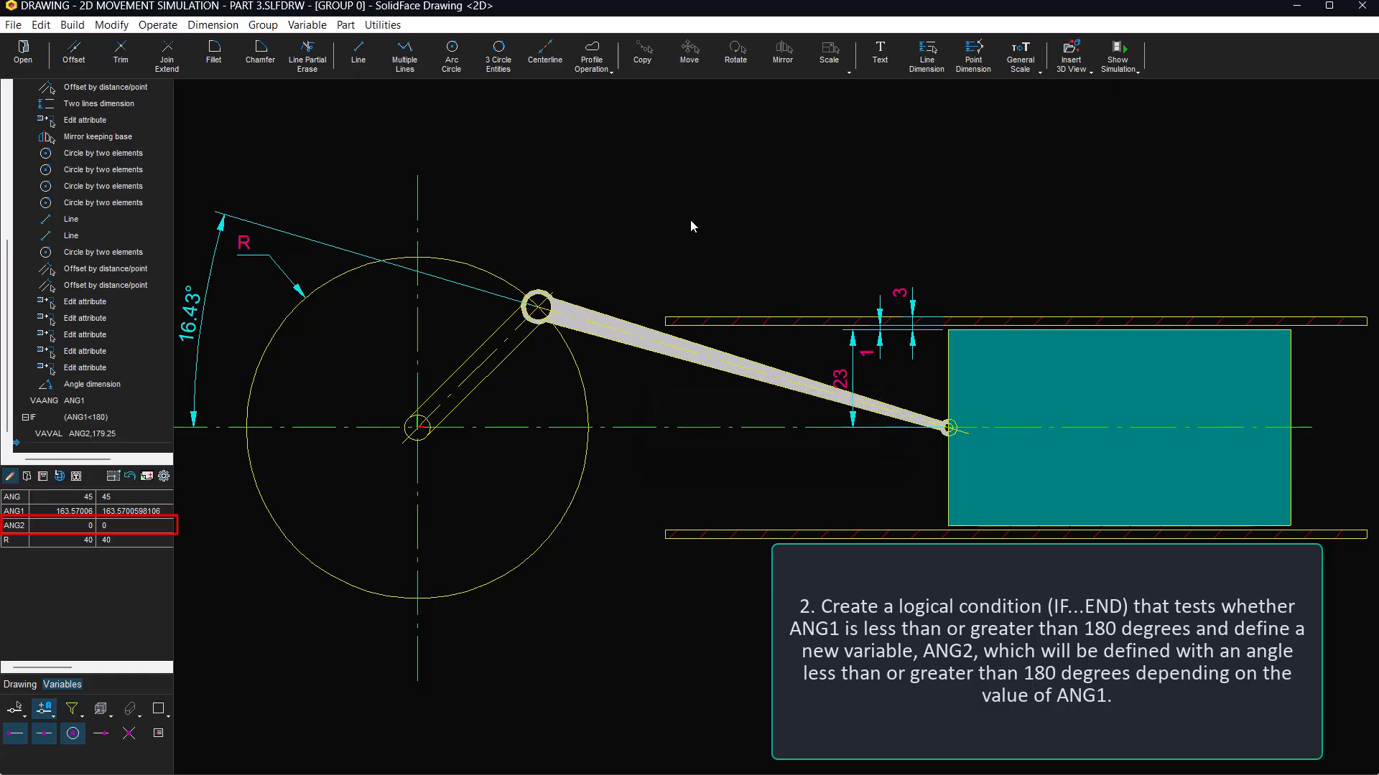
Step: Insert an ELSE condition in the IF block and associate ANG2 with the value 180.25 under it
left_click(309, 26)
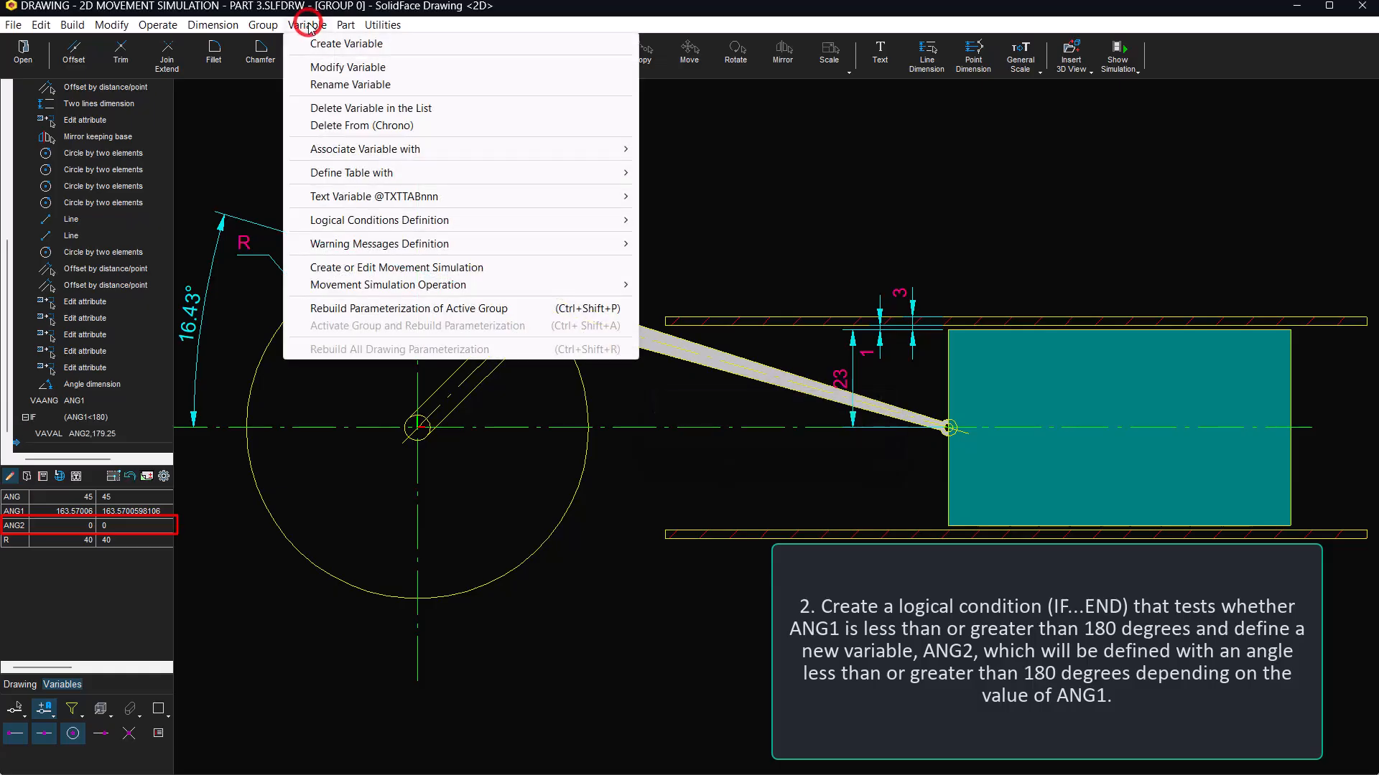
mouse_move(408, 220)
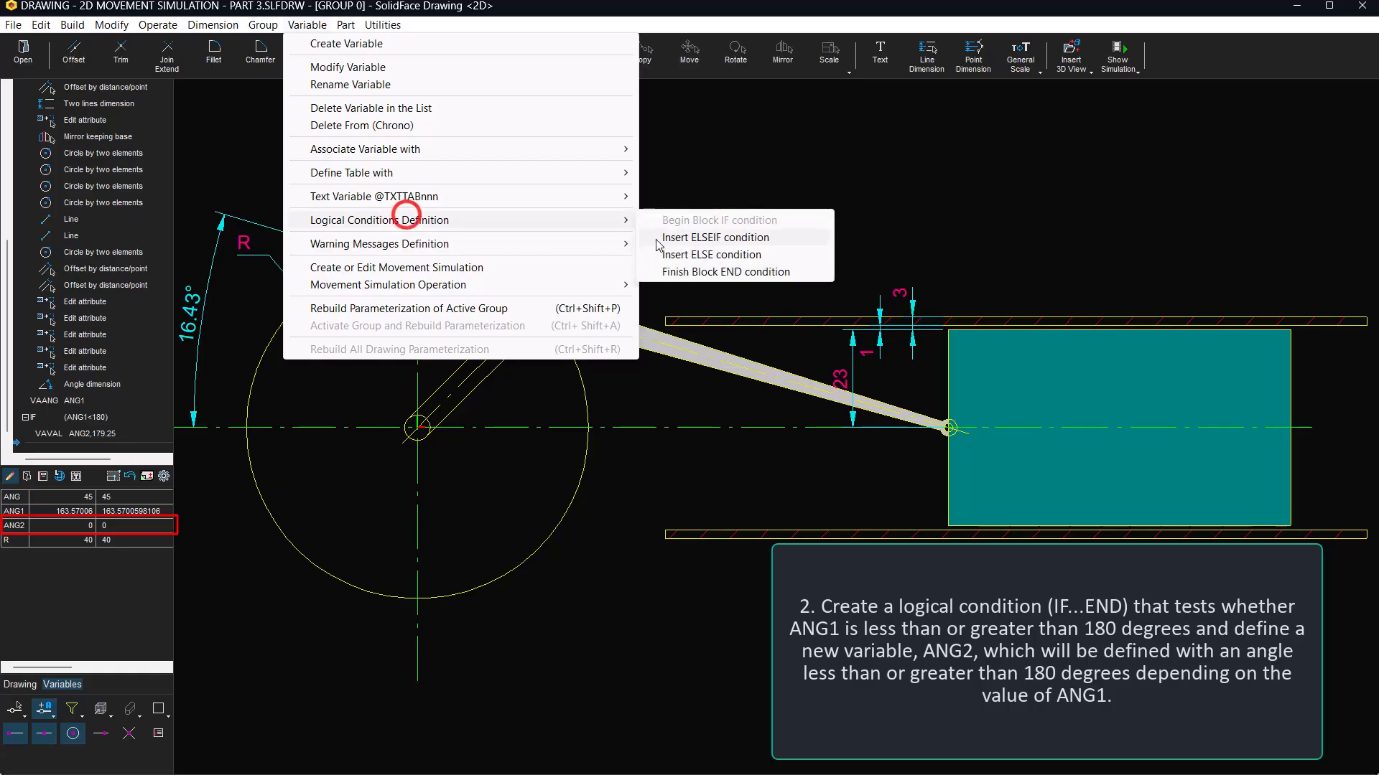
left_click(683, 253)
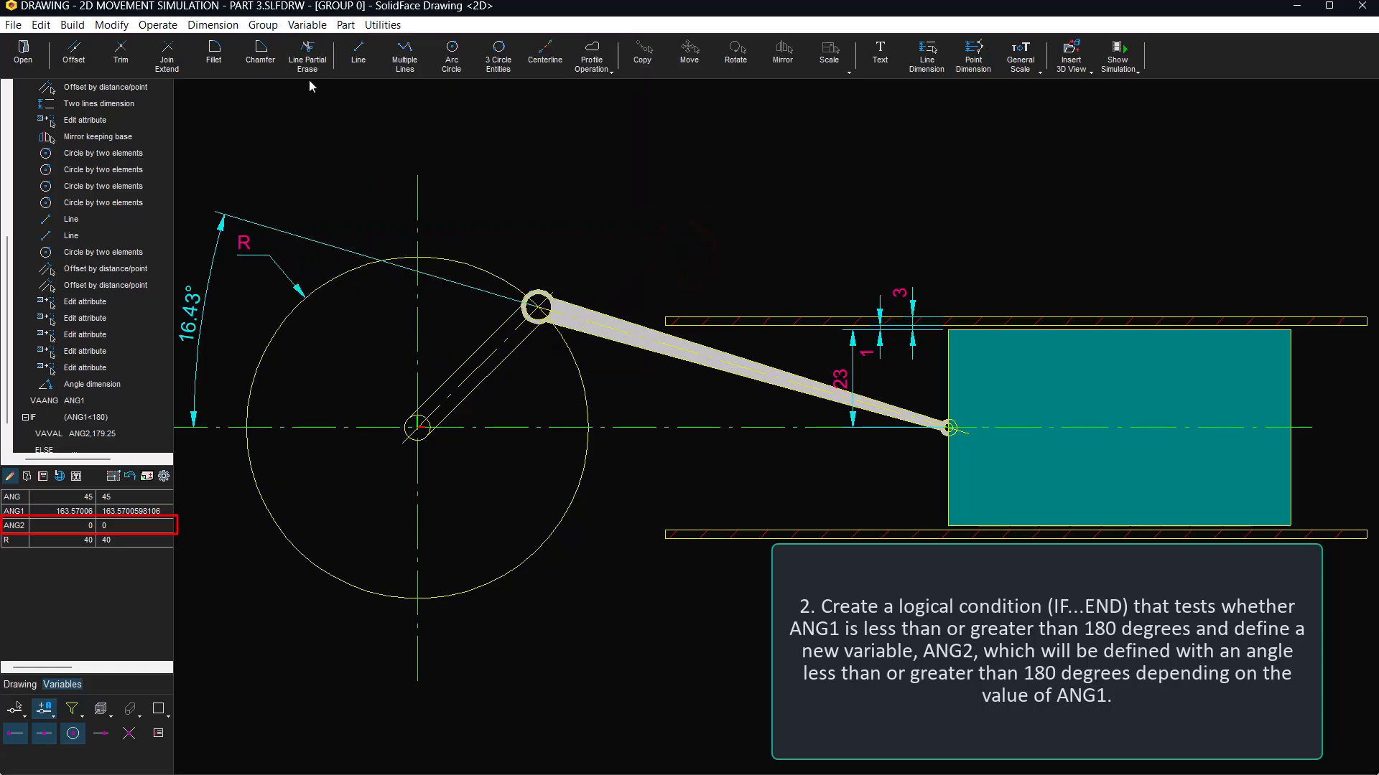
left_click(303, 26)
mouse_move(364, 152)
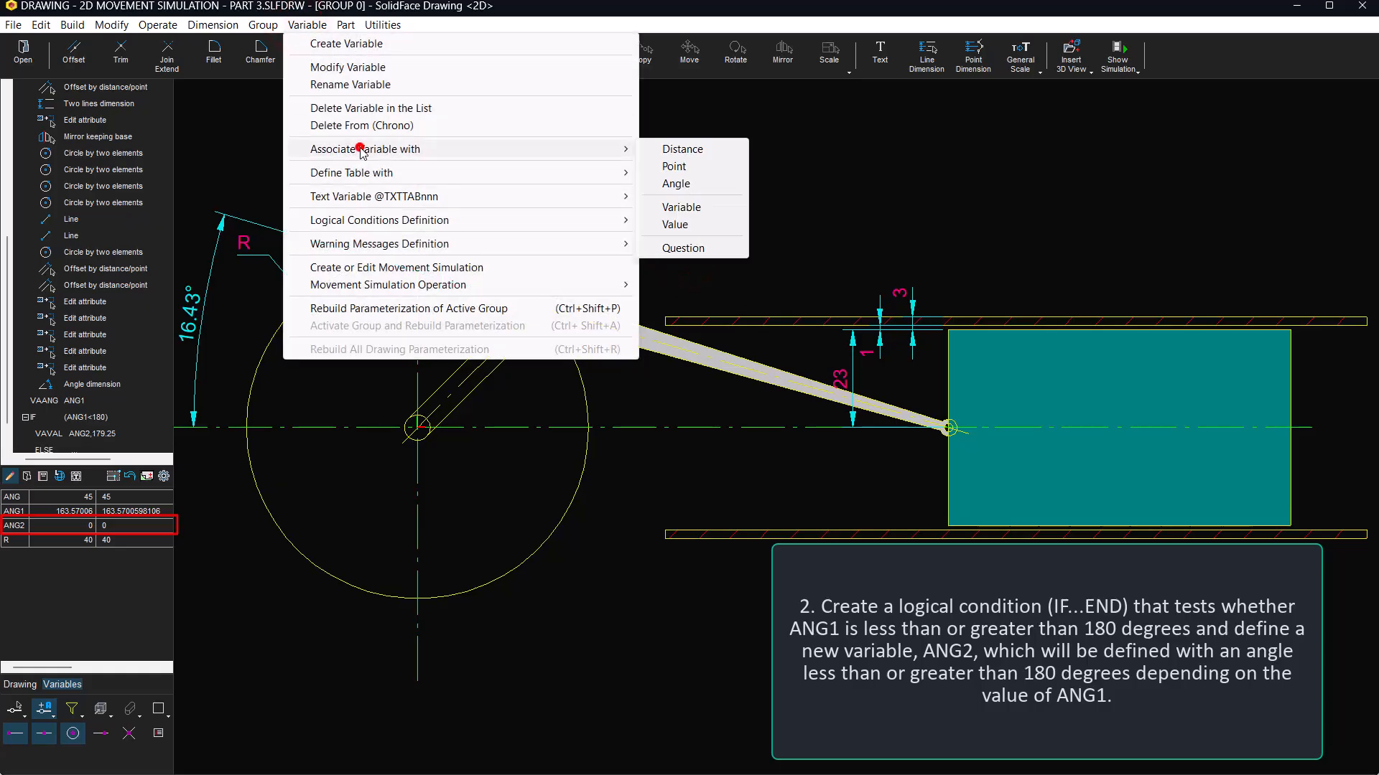
left_click(687, 220)
type("ANG2")
key("Return")
type("180")
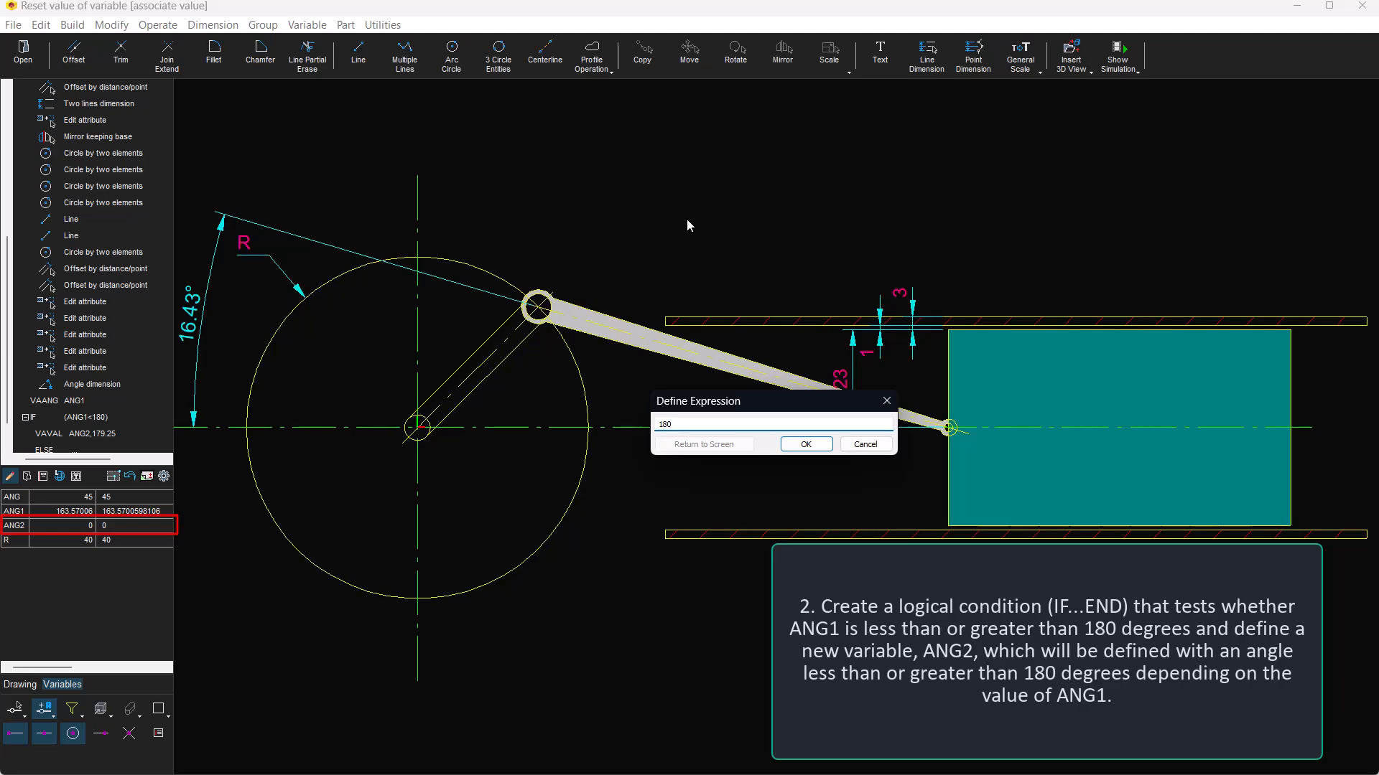
type(".25")
key("Return")
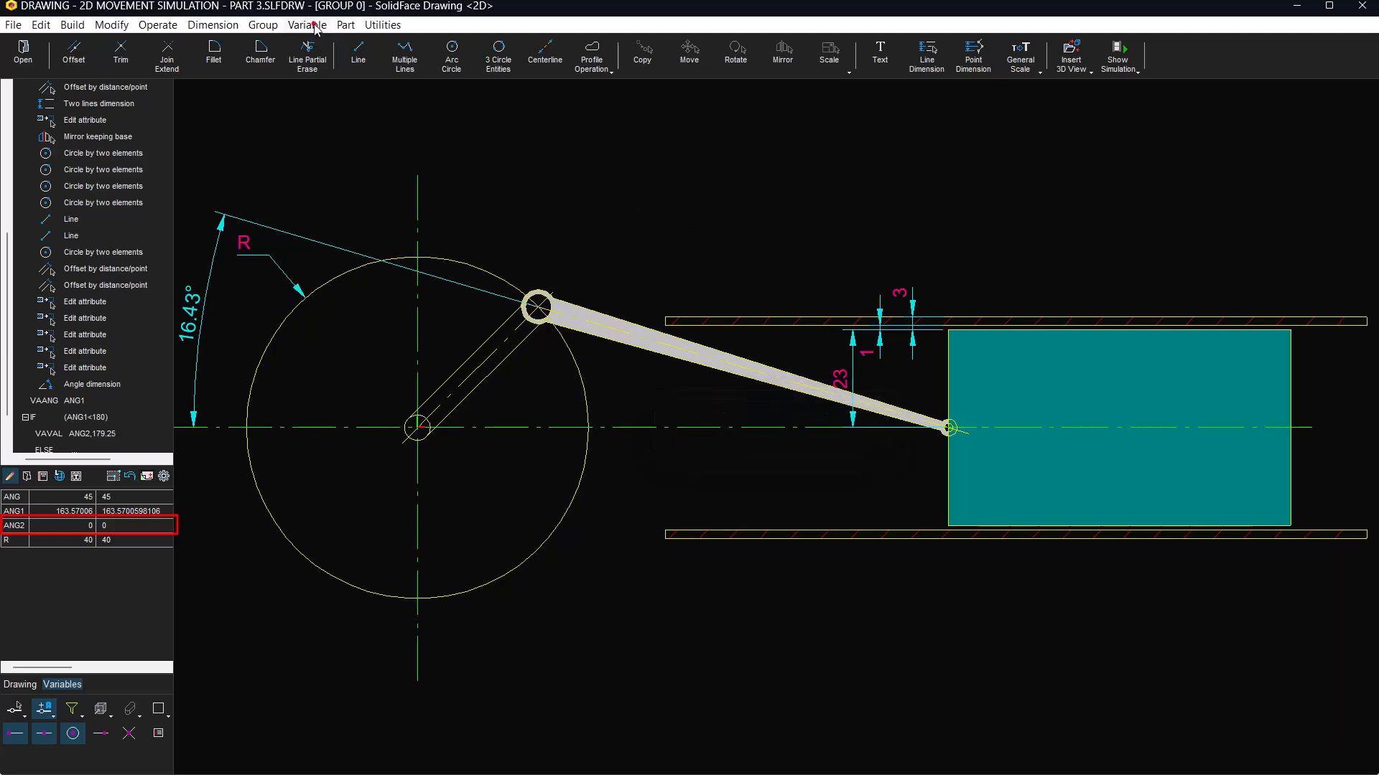
Step: Finish the logical condition block with an END condition
left_click(307, 25)
mouse_move(384, 220)
left_click(688, 268)
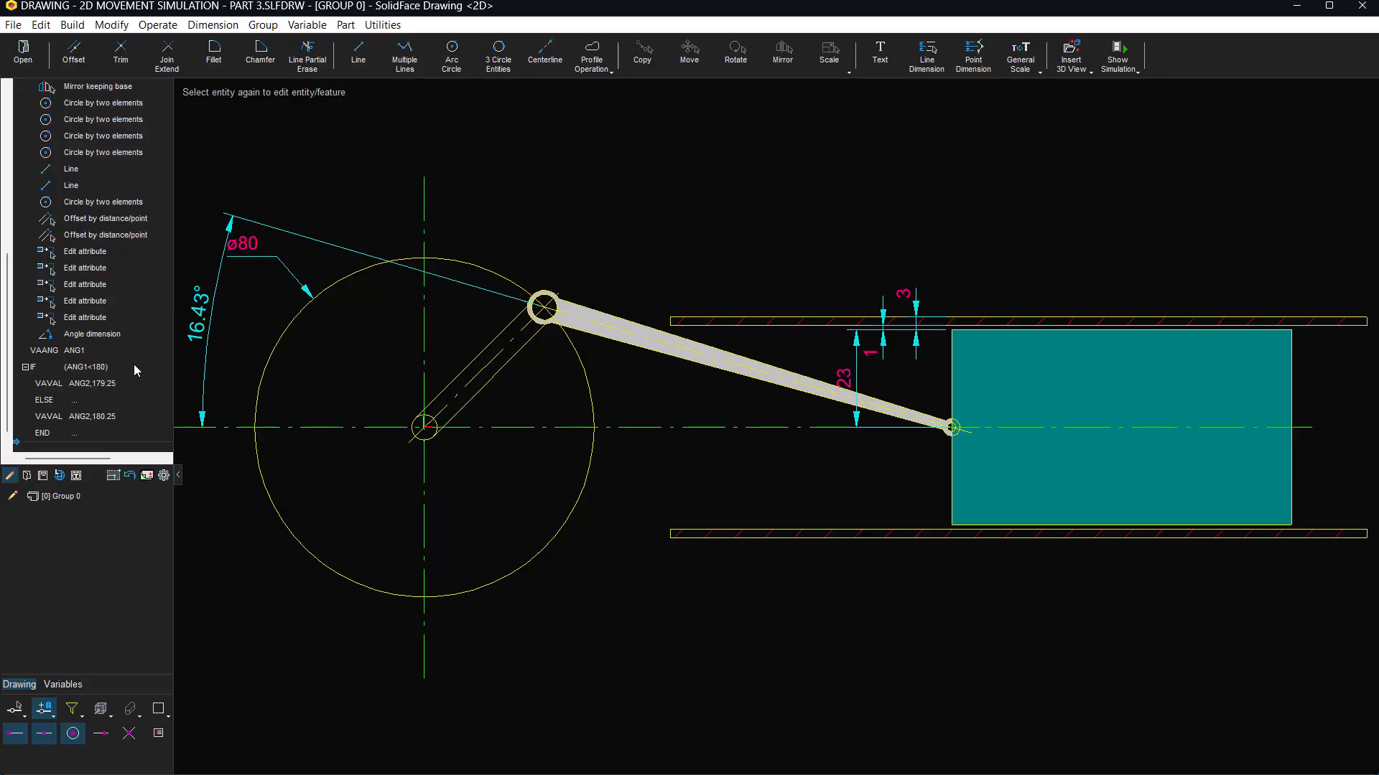
Step: Draw a line from the large circle's right-hand quadrant at angle ANG2 with length (2*R+8)
left_click(359, 54)
right_click(516, 156)
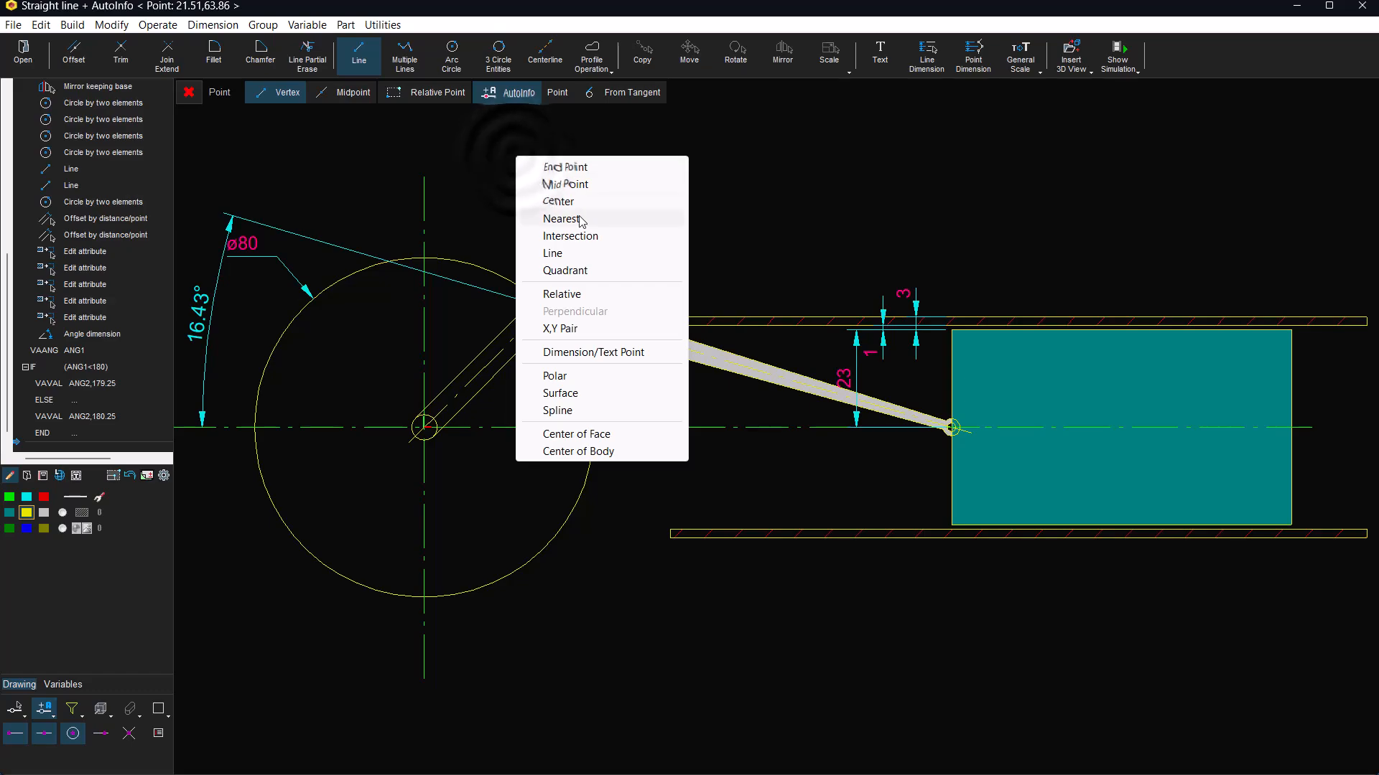
left_click(567, 270)
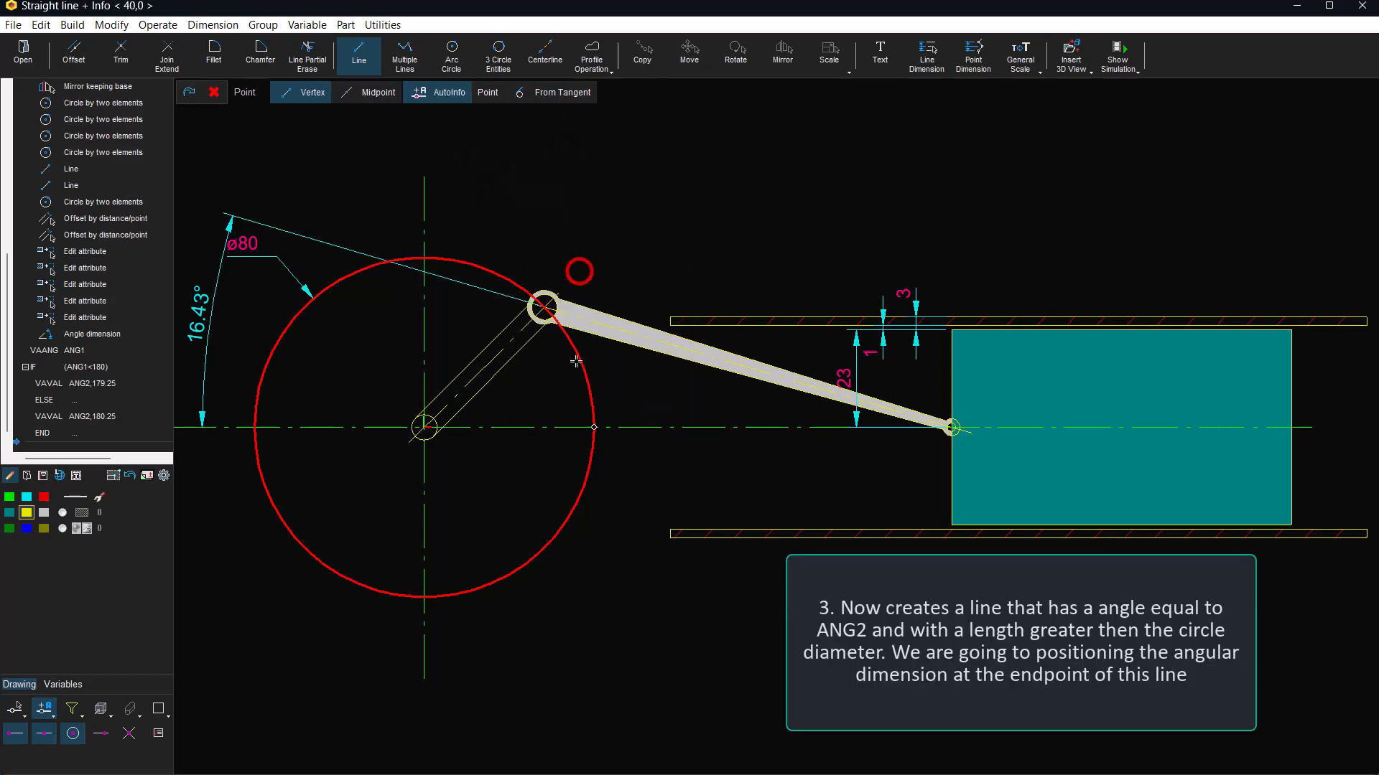
left_click(586, 408)
type("A")
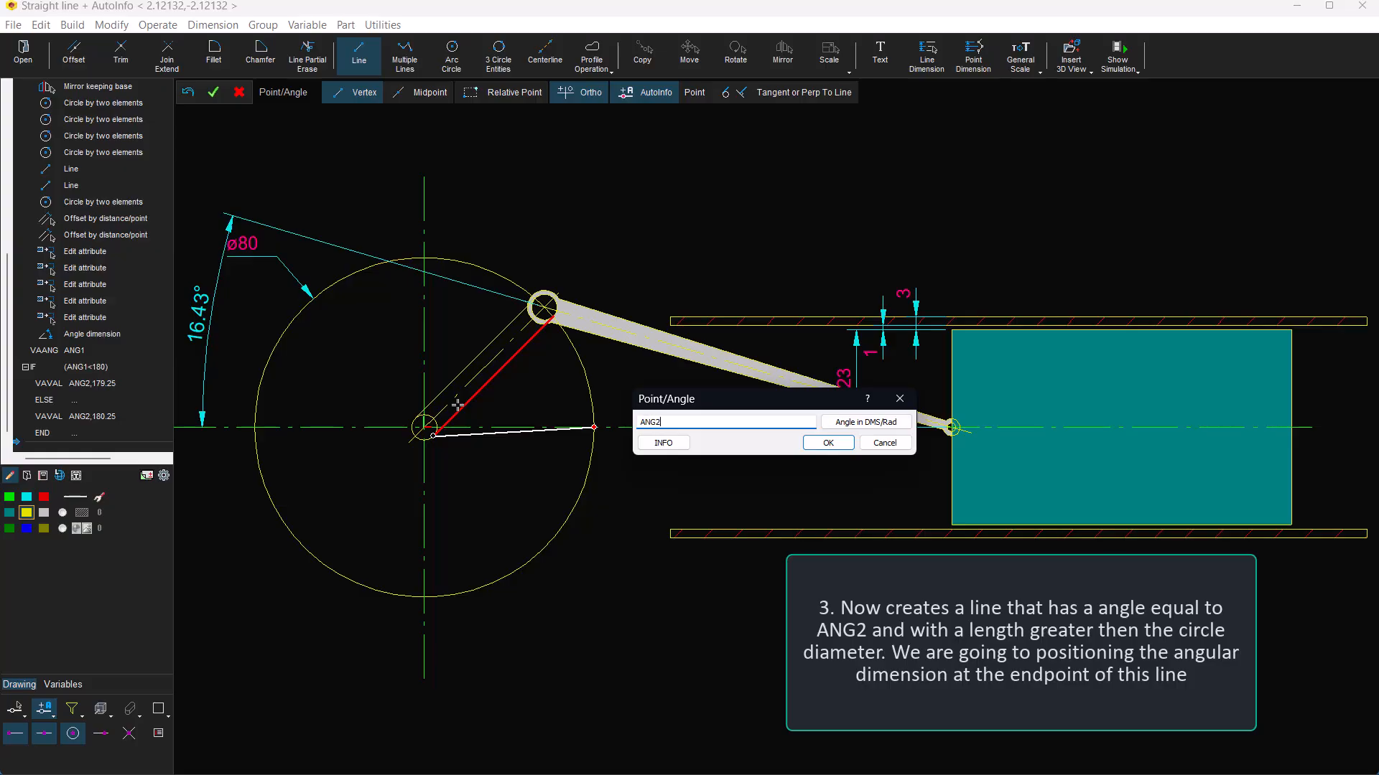
type("NG2")
key("Return")
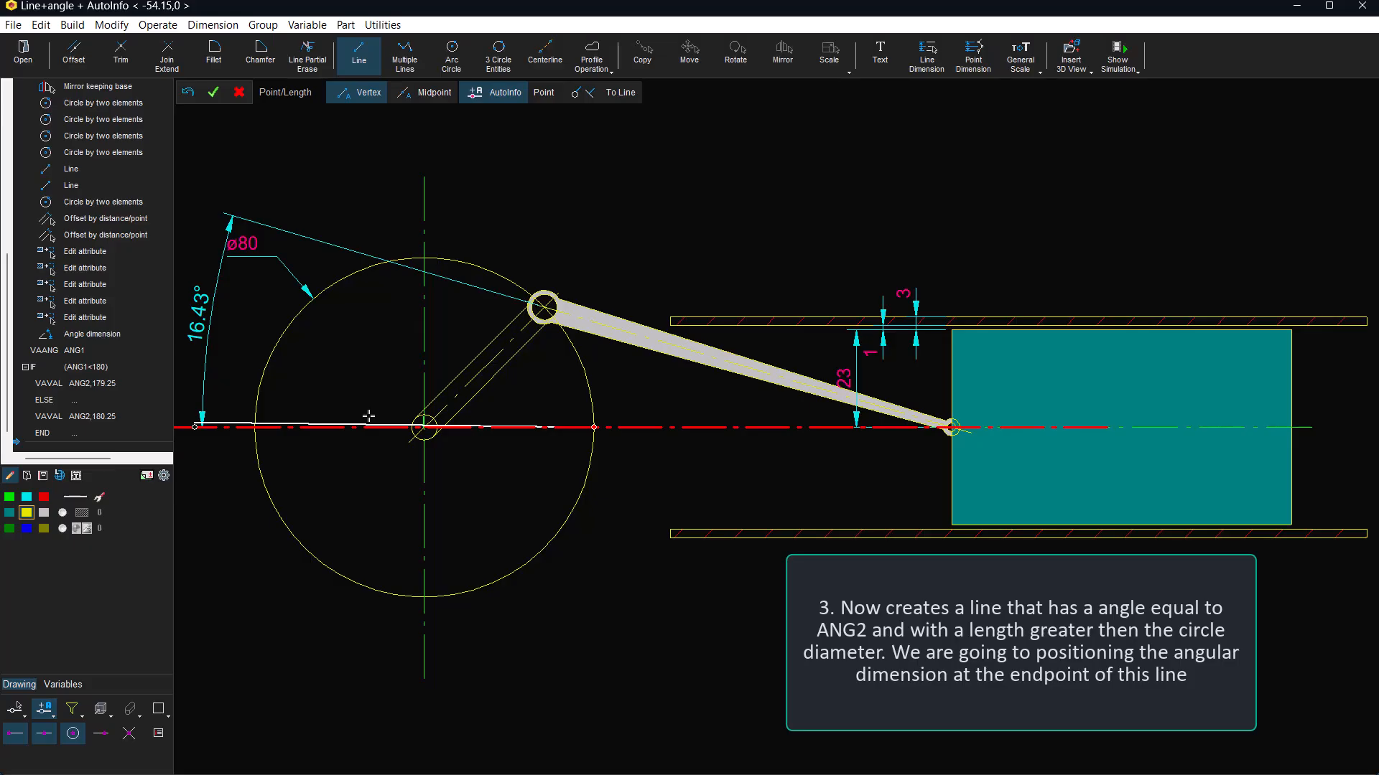
type("(2*R+8")
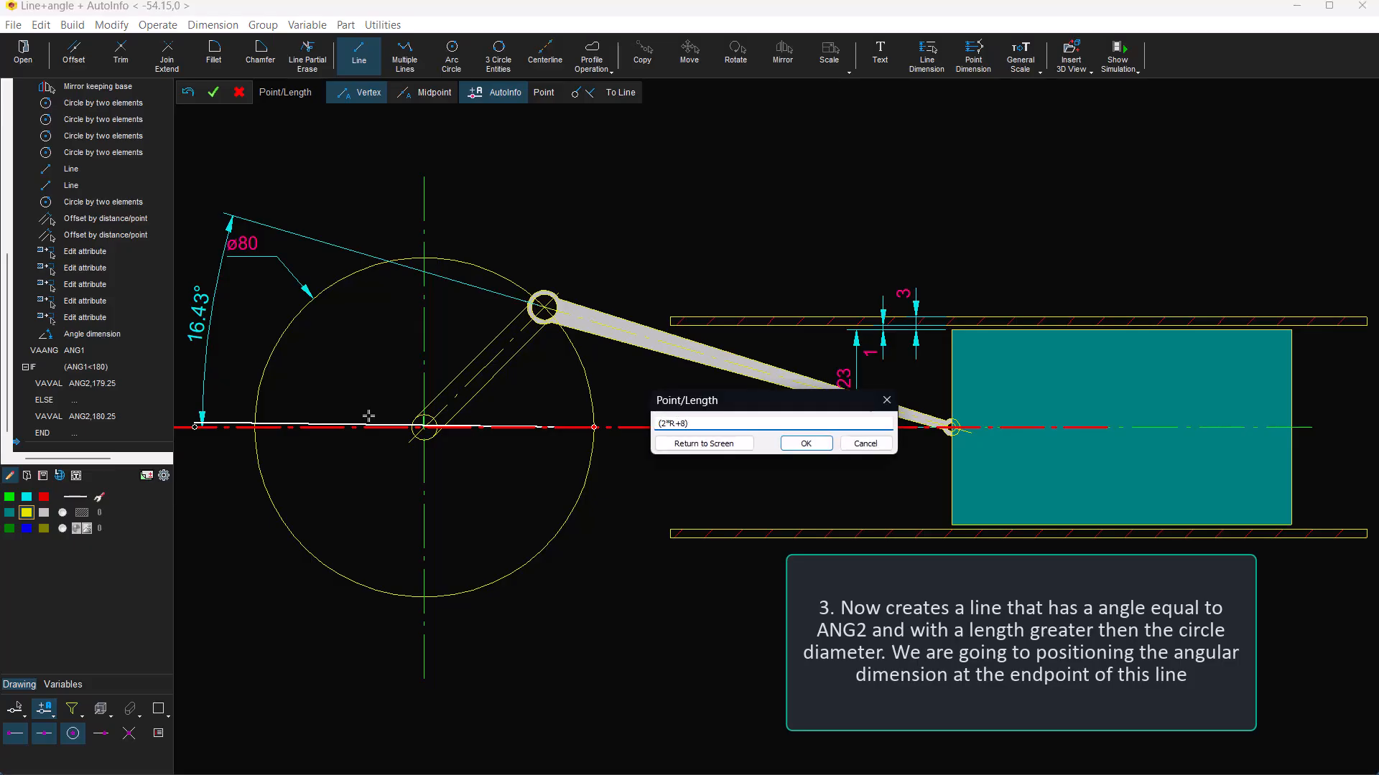
key("Return")
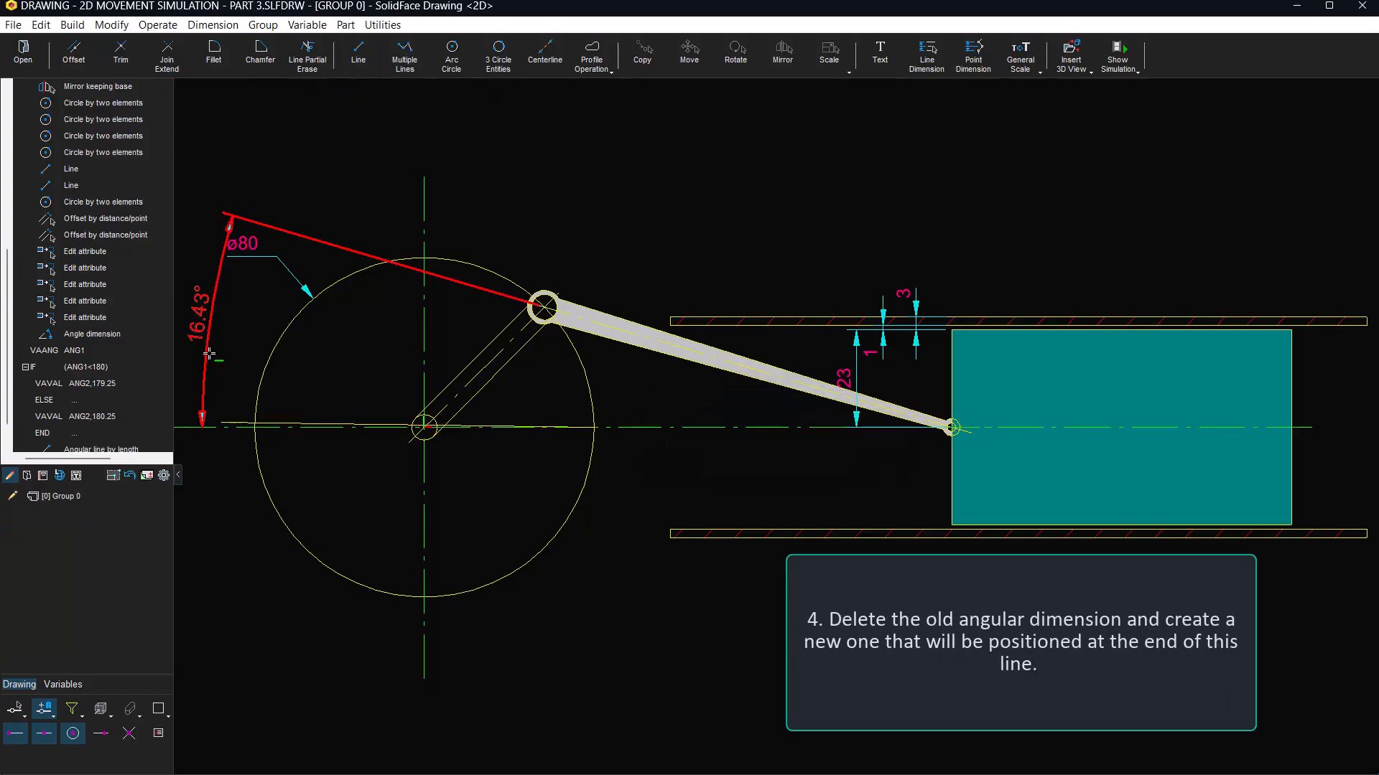
Step: Replace the rod's angle dimension with a new one between the rod axis and horizontal centerline, positioned at the ANG2 line's left end point
left_click(205, 329)
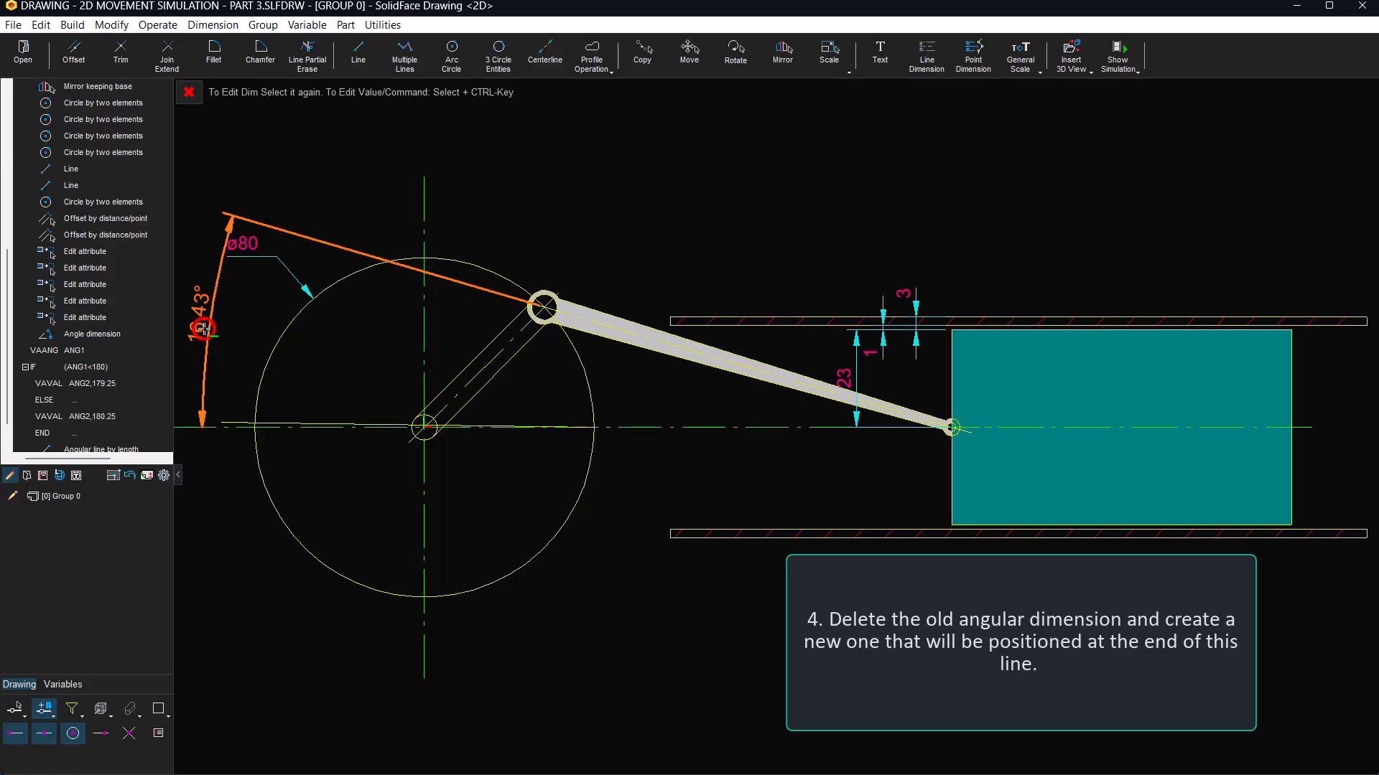
key("Delete")
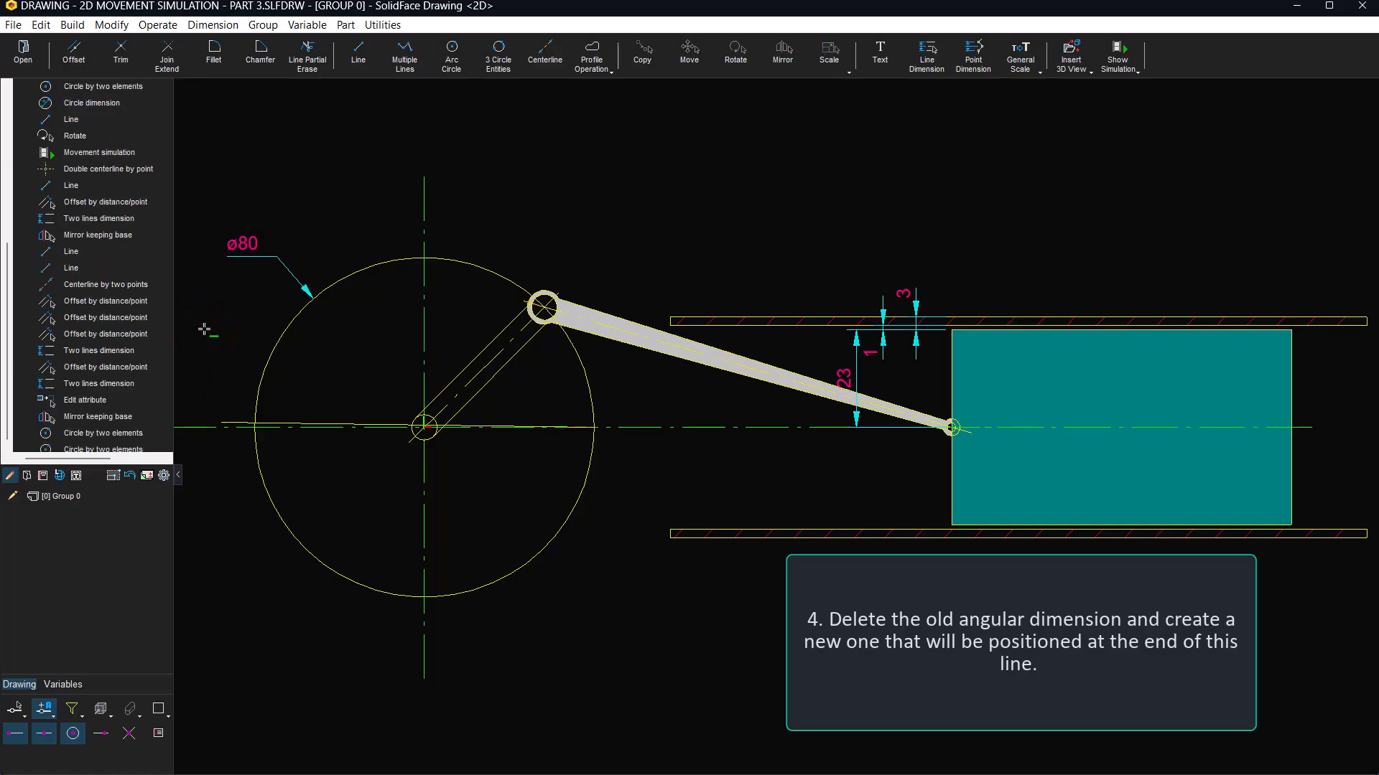
left_click(616, 326)
left_click(631, 426)
left_click(938, 64)
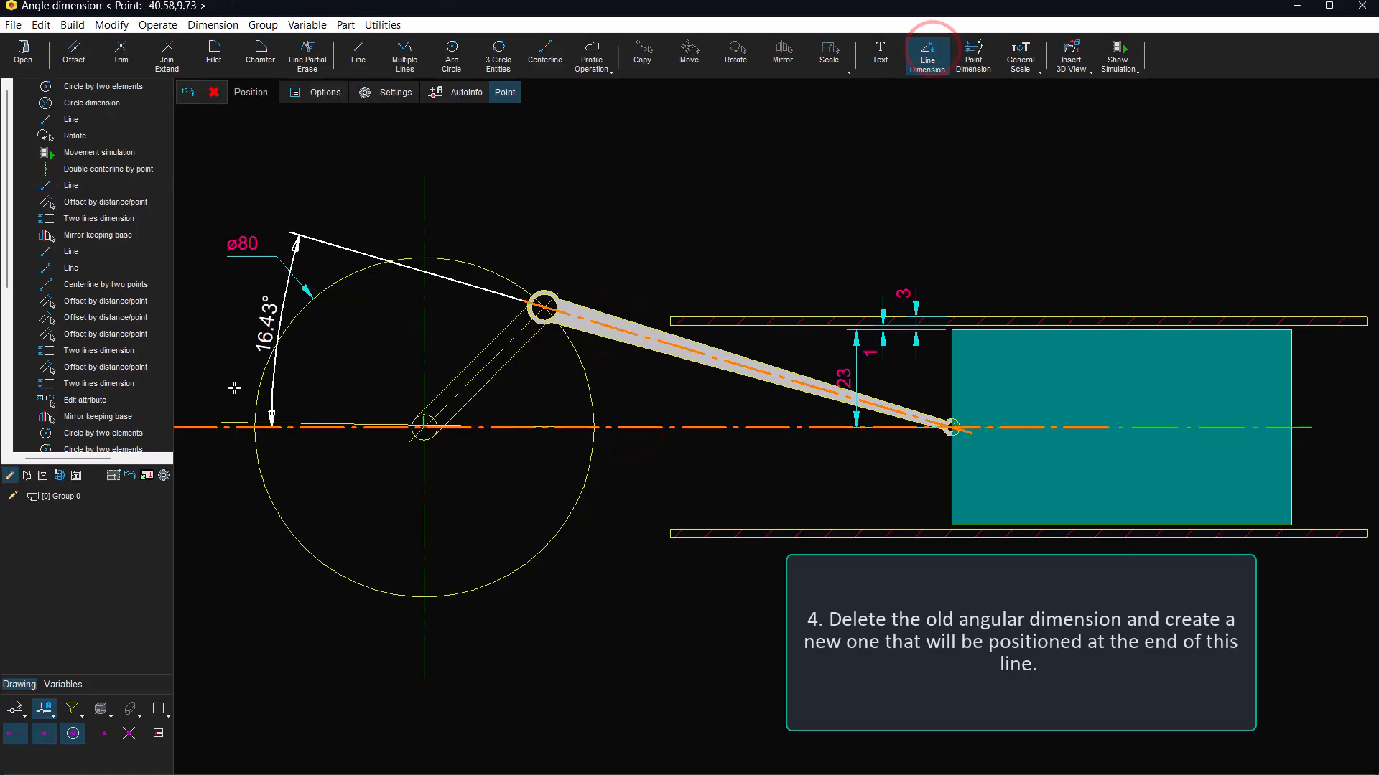
right_click(201, 379)
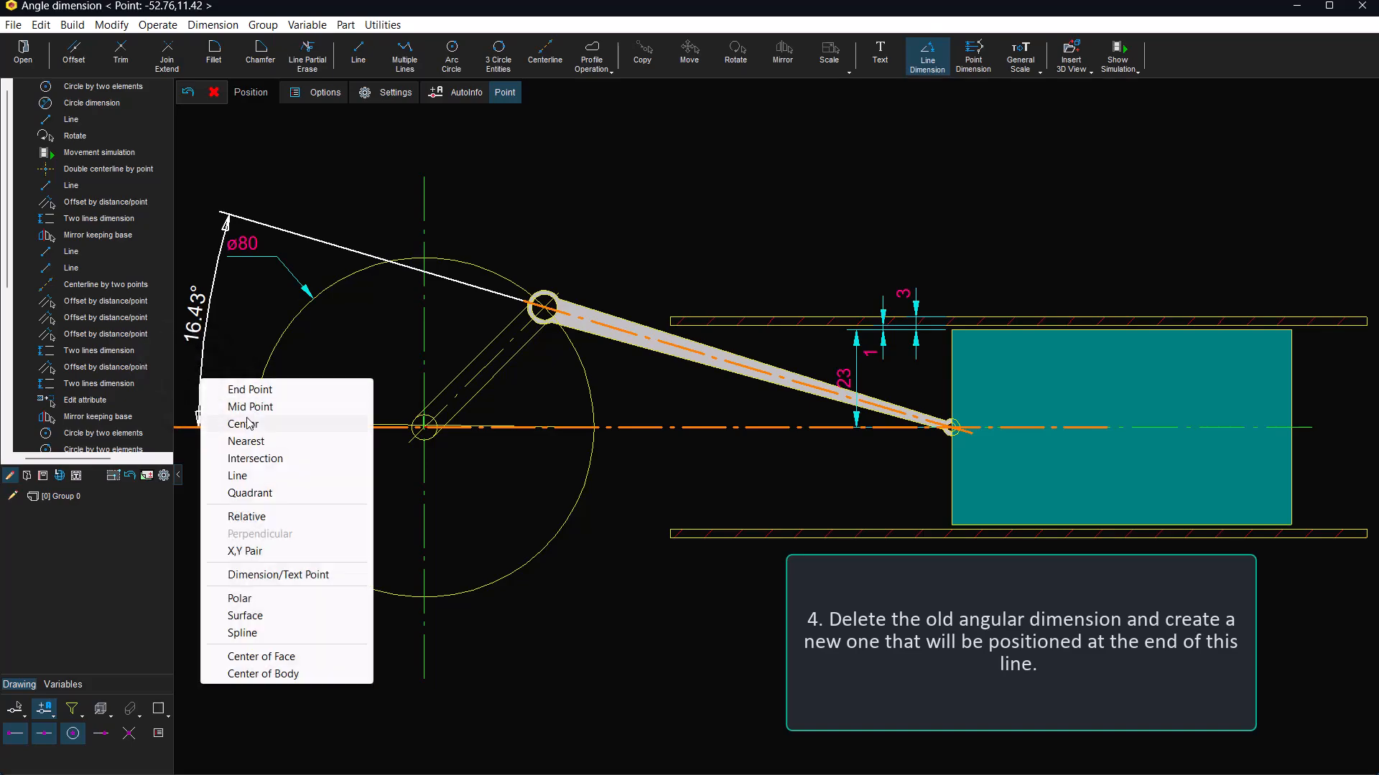
left_click(250, 389)
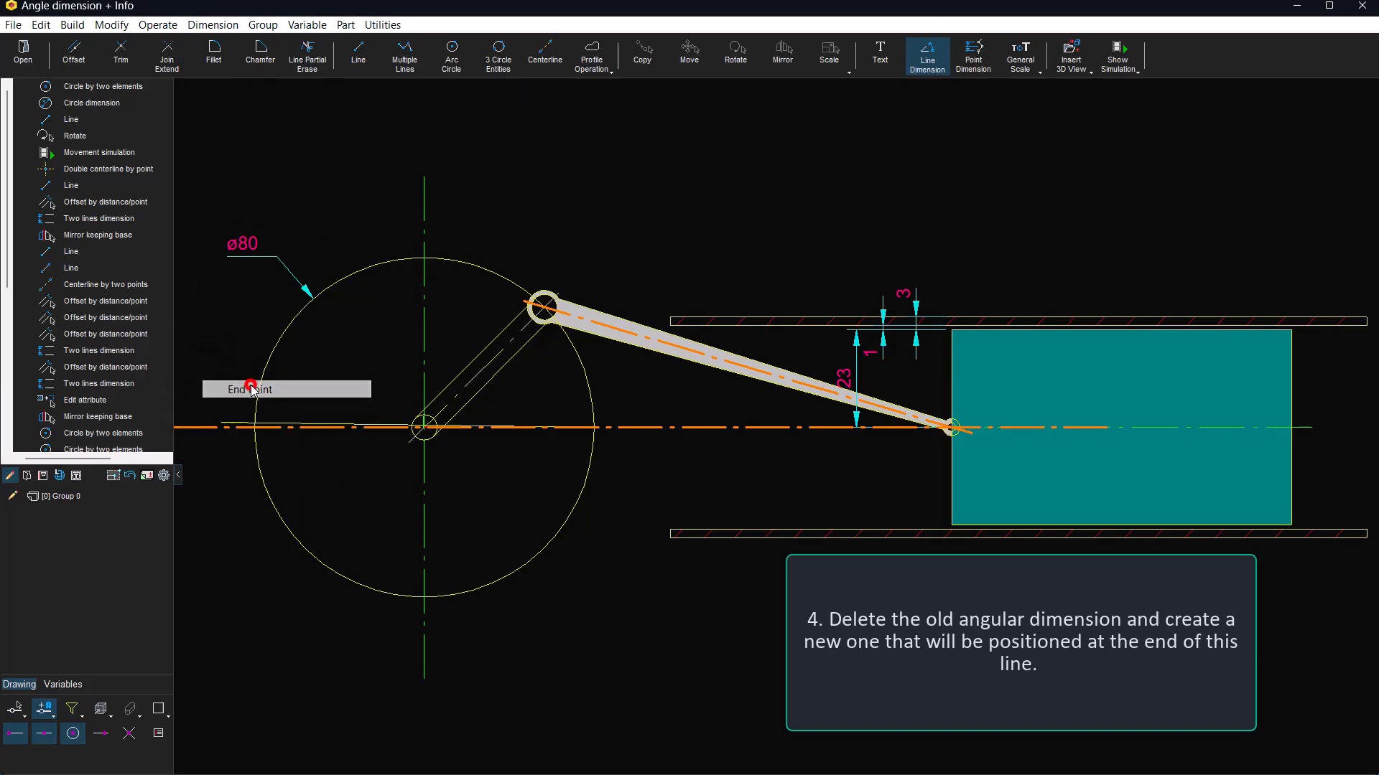
left_click(239, 427)
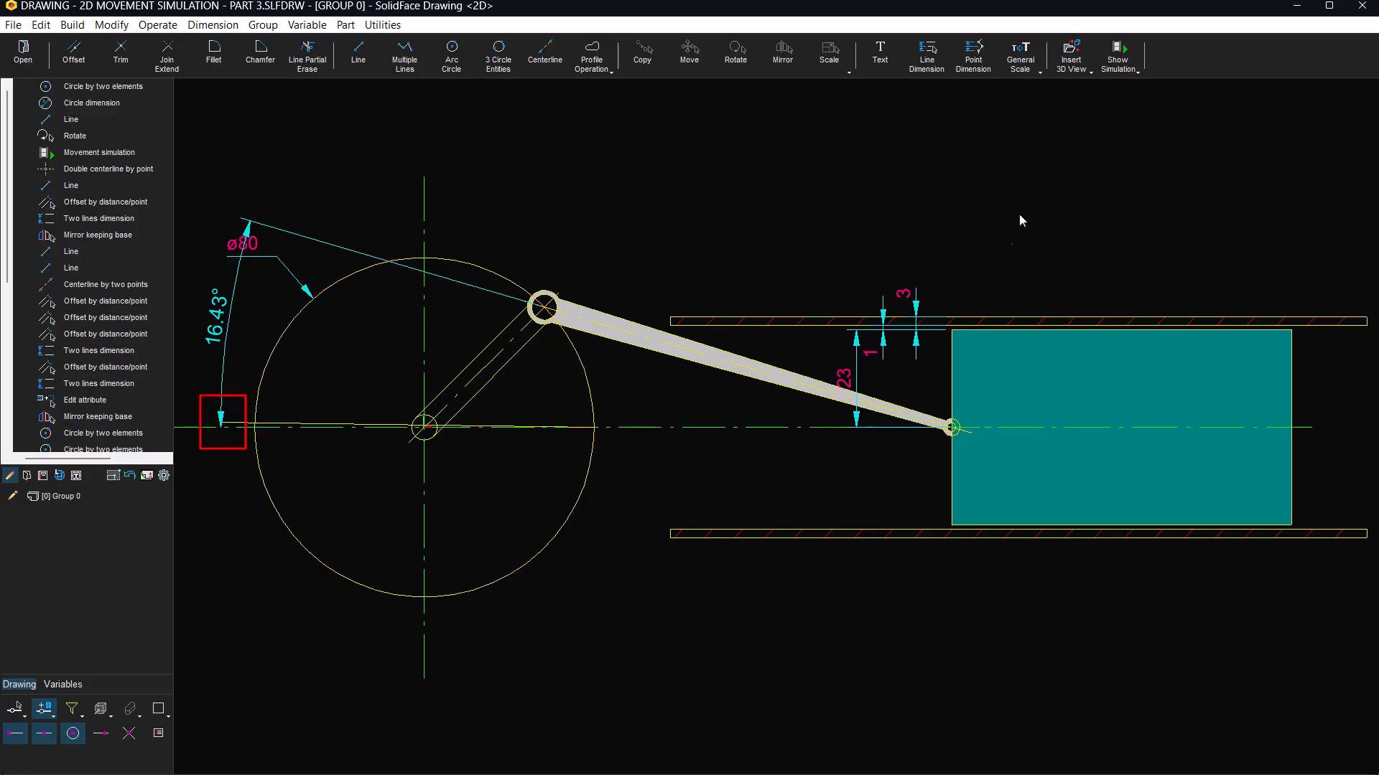
Step: Run the movement simulation of variable ANG from 0 to 360 with Process parameterization enabled
left_click(1106, 63)
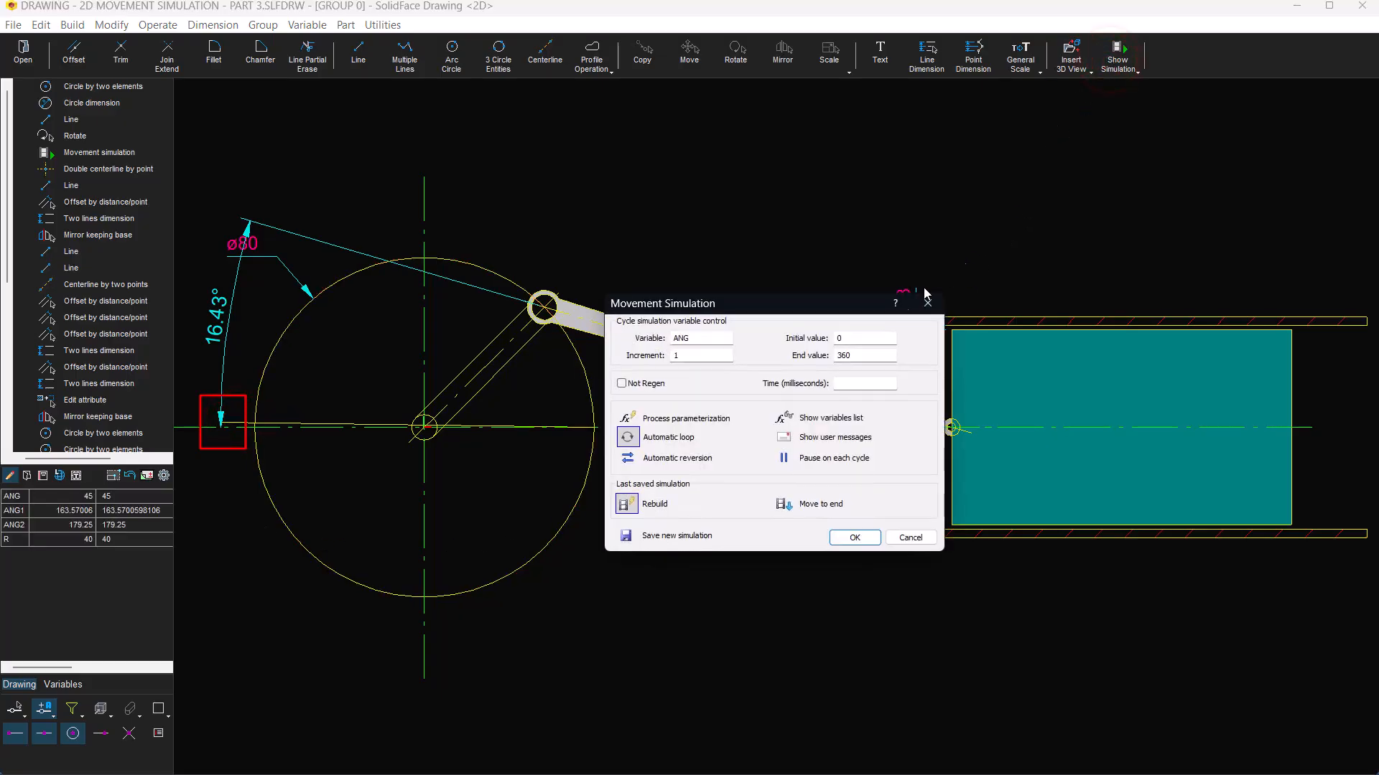
left_click(628, 418)
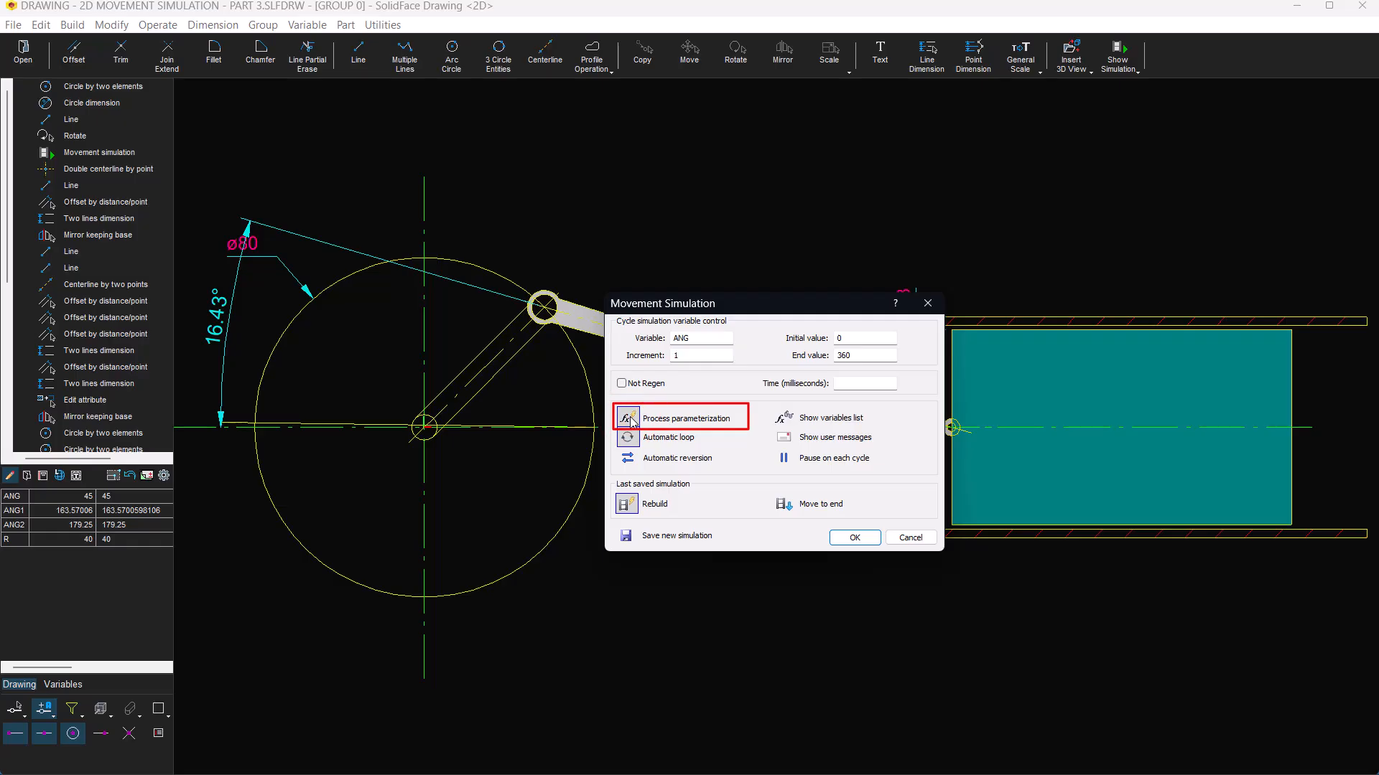
left_click(854, 536)
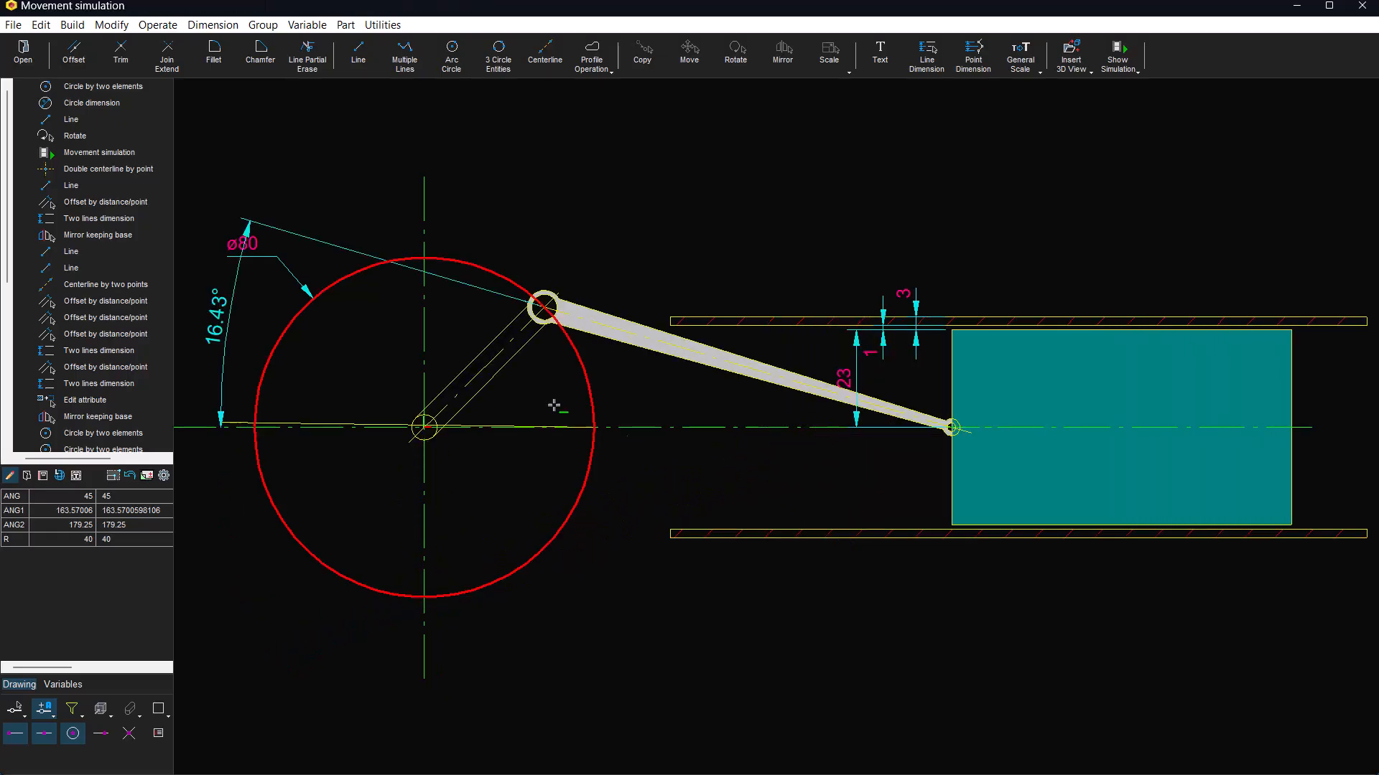
Step: Move the large circle's dimension text above the circle, keep its Variable option R, and display it by variable name
double_click(264, 257)
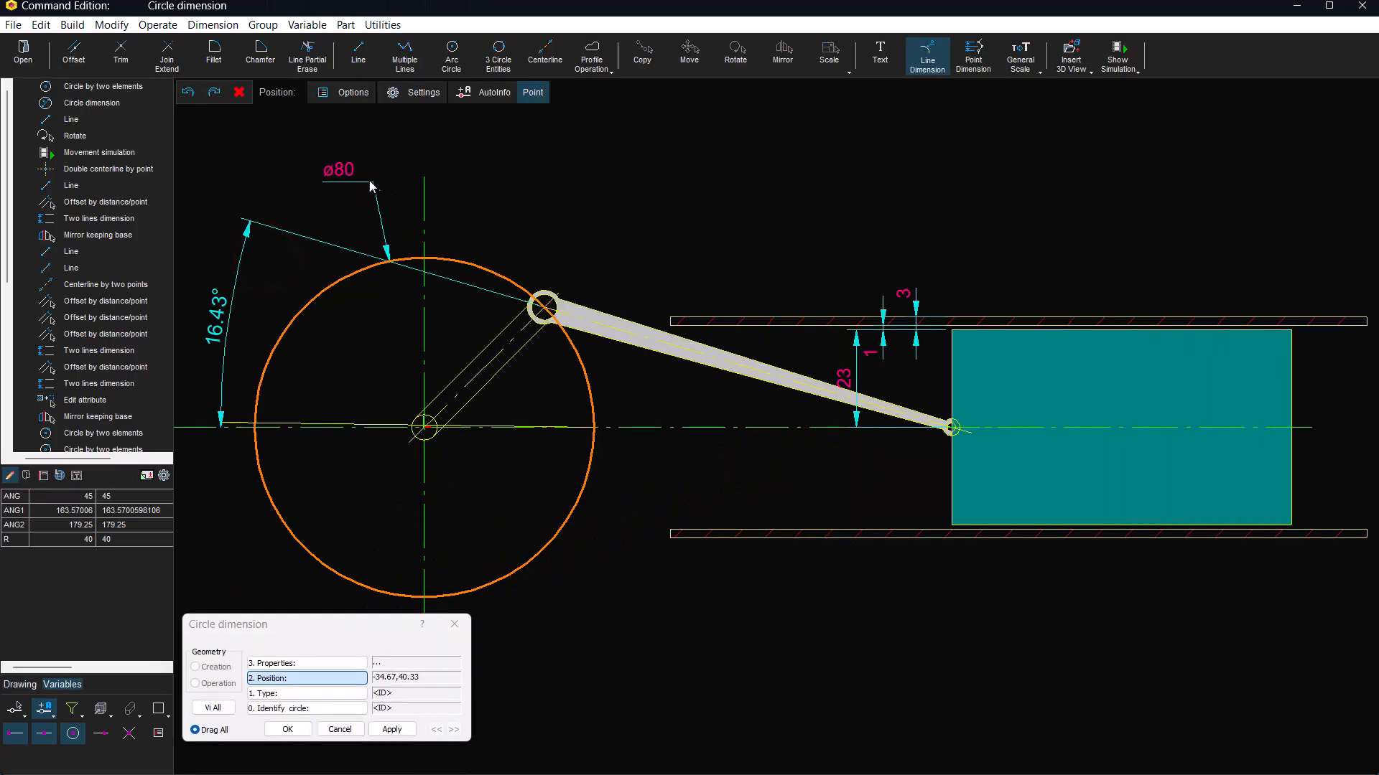
left_click(362, 178)
left_click(351, 182)
left_click(351, 181)
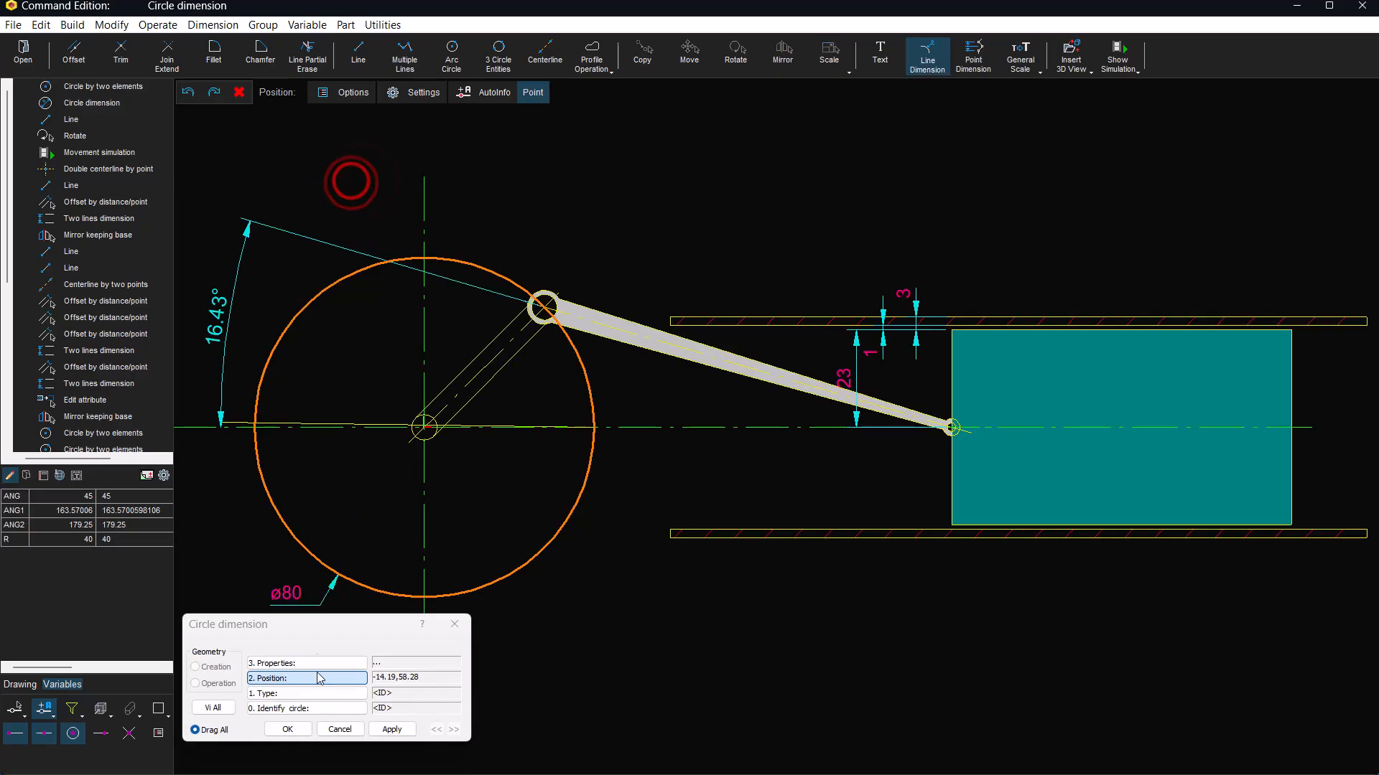
left_click(320, 663)
left_click(828, 487)
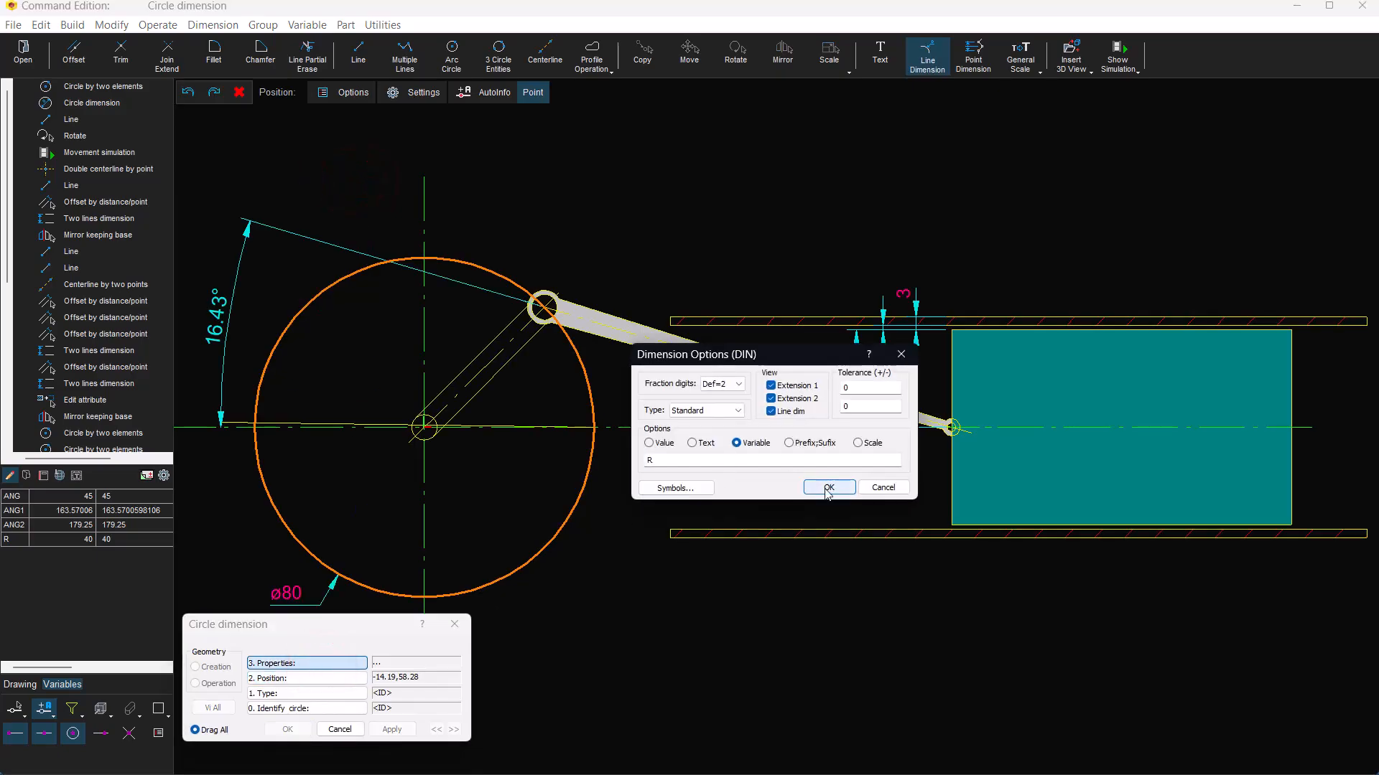
left_click(164, 476)
left_click(237, 475)
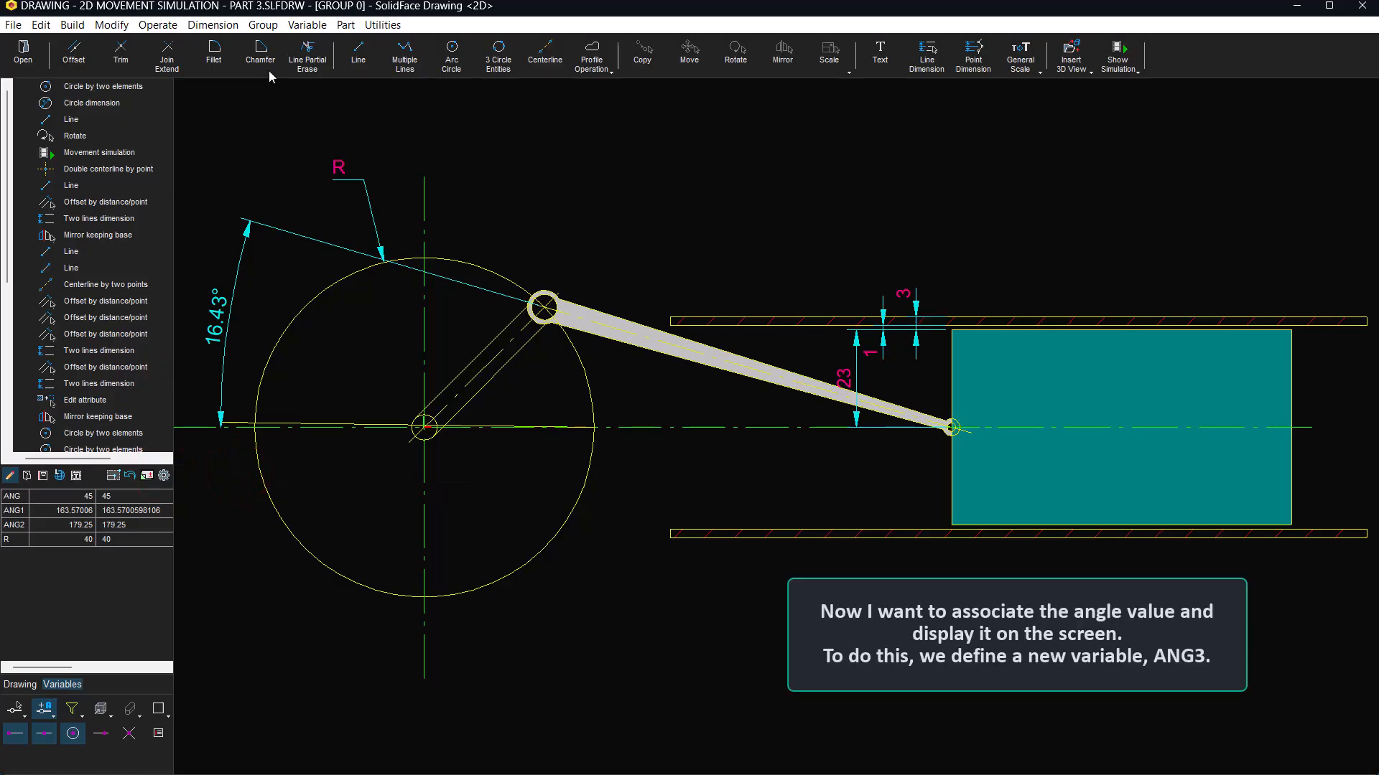
Step: Create a variable ANG3 with the value 0
left_click(307, 25)
left_click(327, 41)
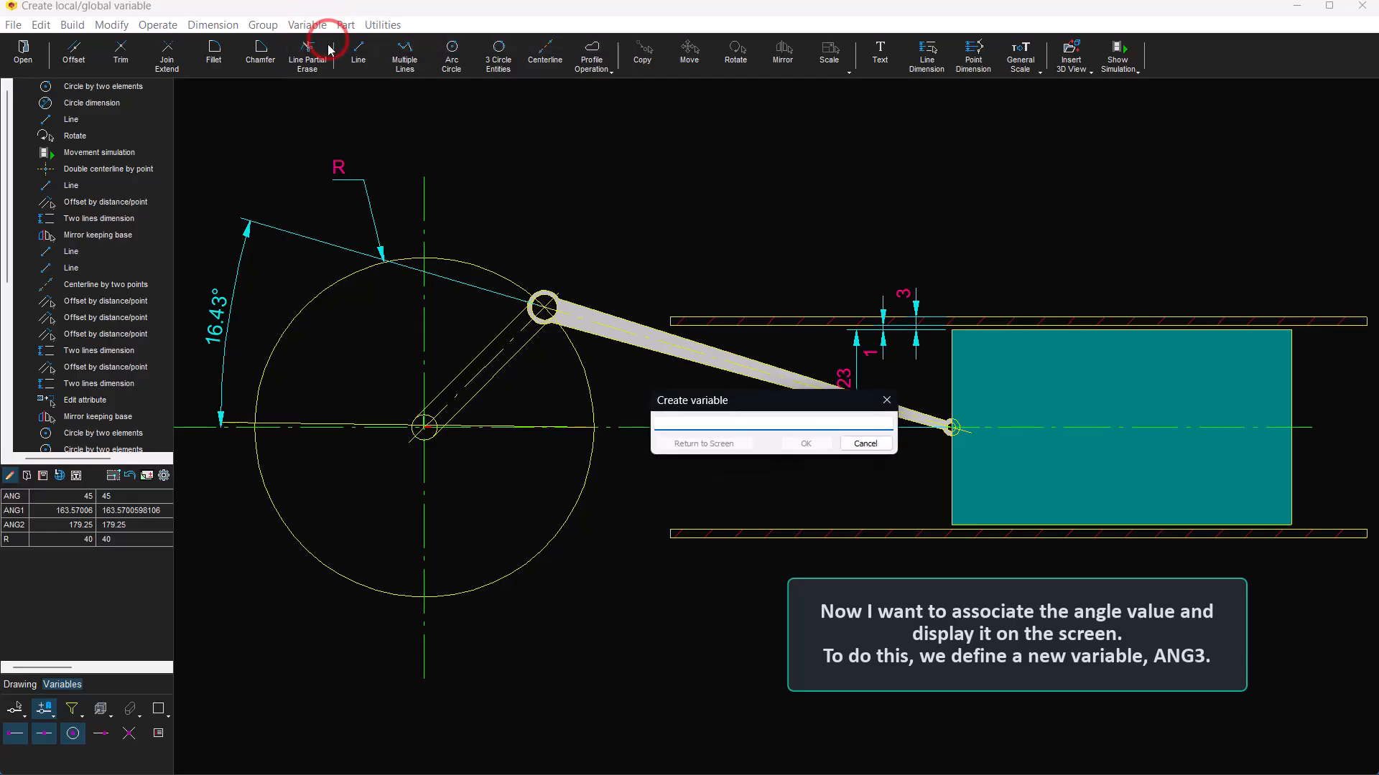
type("ANG")
key("Return")
type("0")
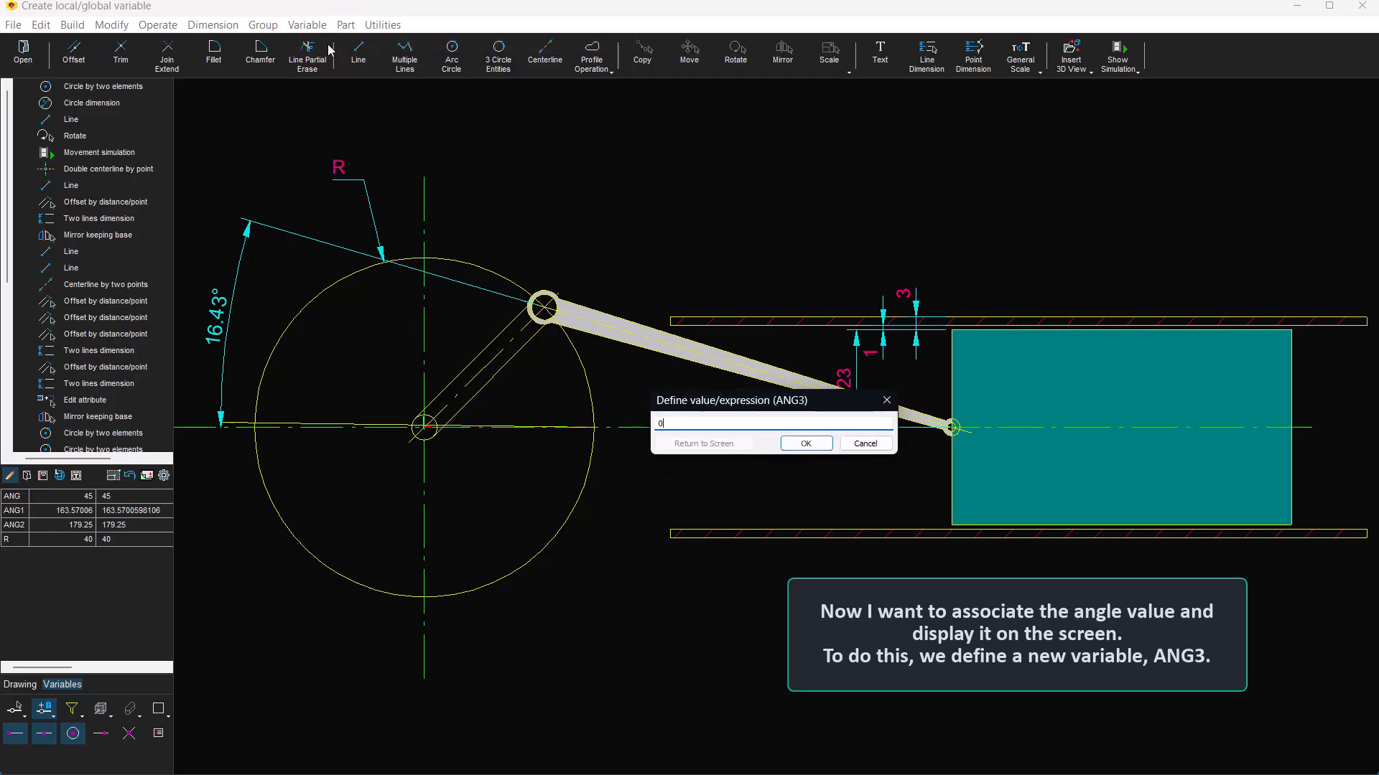
key("Return")
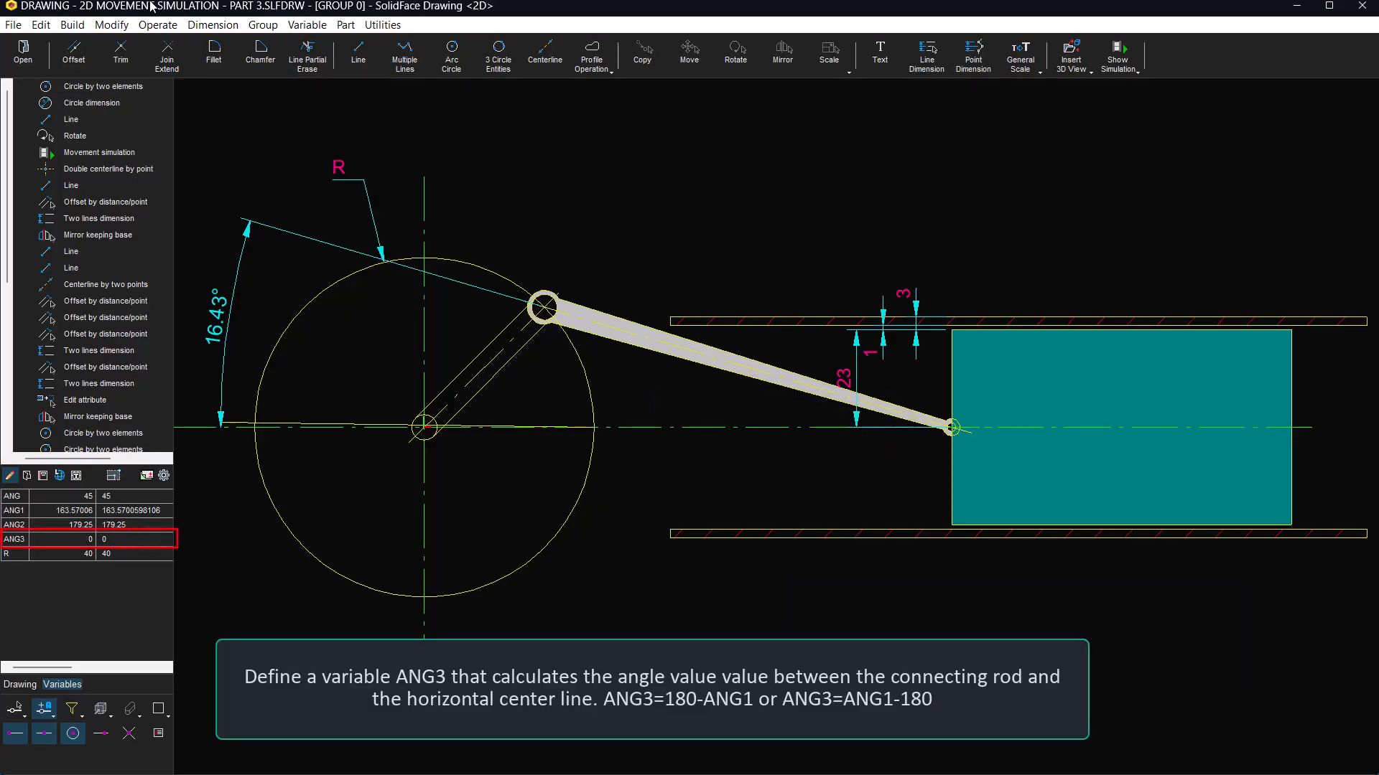
Step: Expand the (ANG1<180) condition block in the command list and associate variable ANG3 with the expression (180-ANG1)
scroll(131, 256, "down", 6)
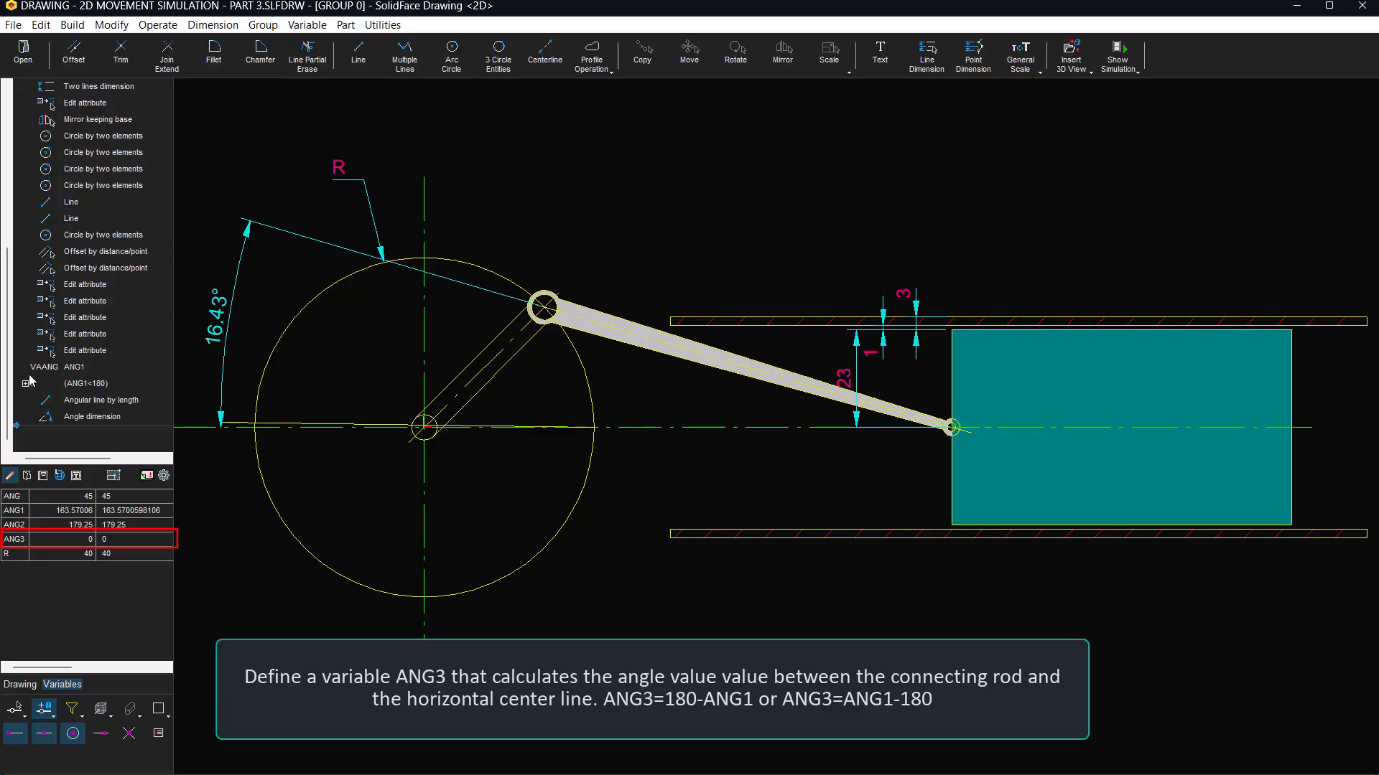
left_click(25, 385)
scroll(247, 584, "up", 2)
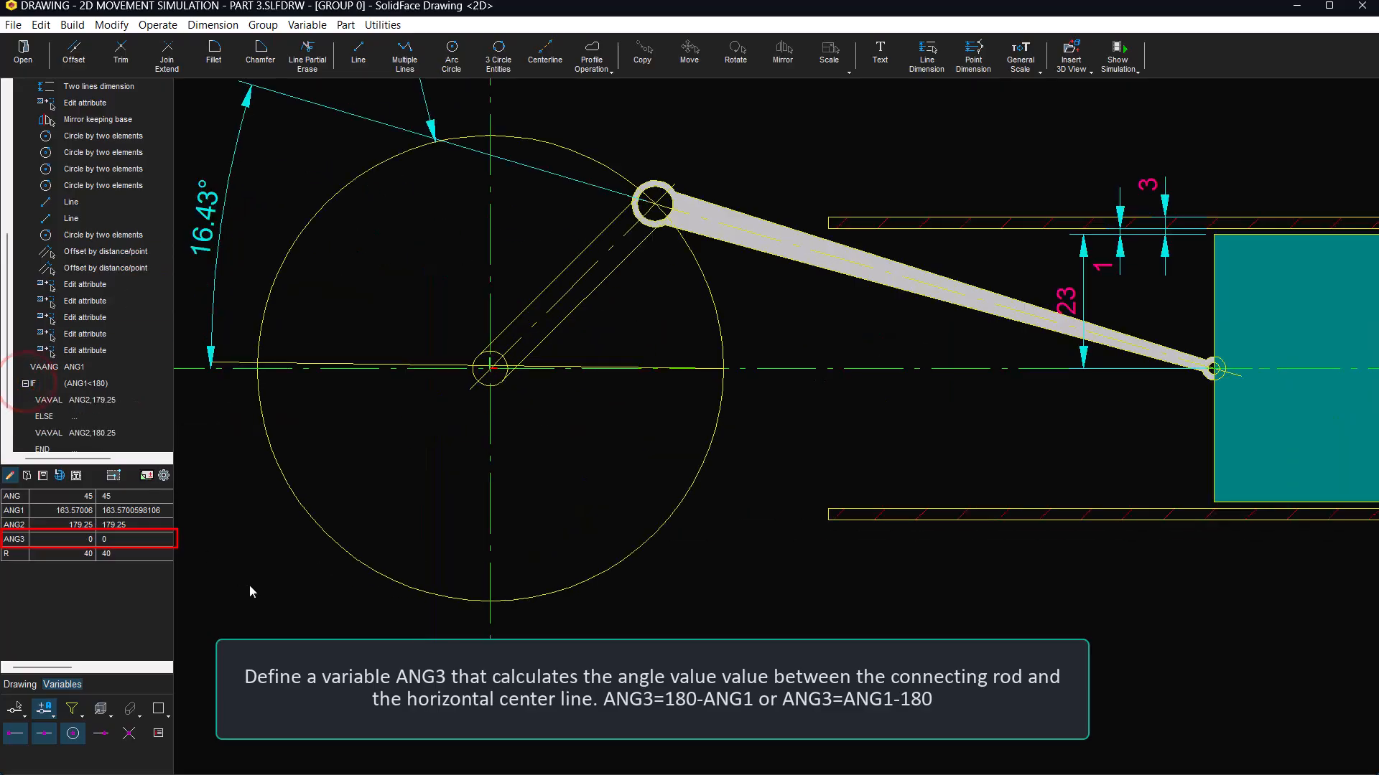
scroll(144, 421, "down", 2)
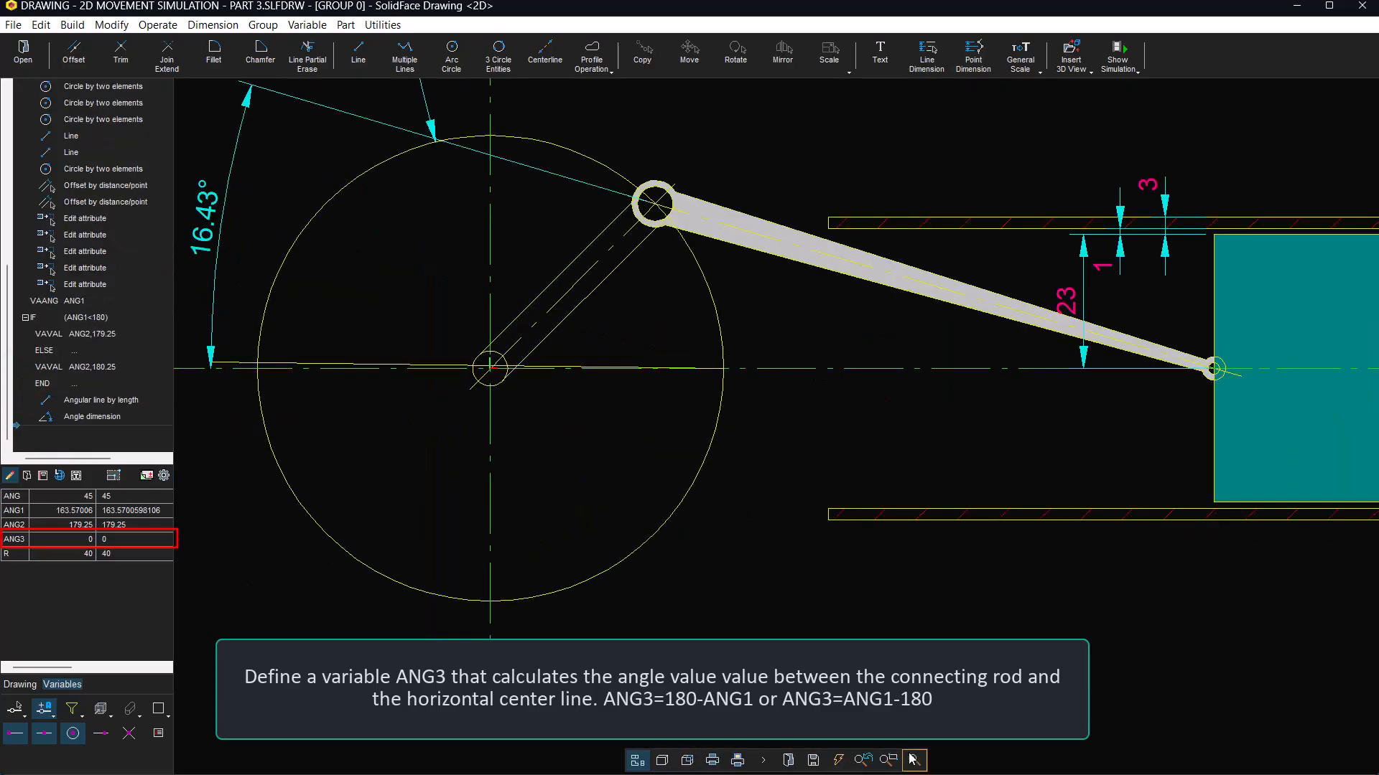
left_click(910, 756)
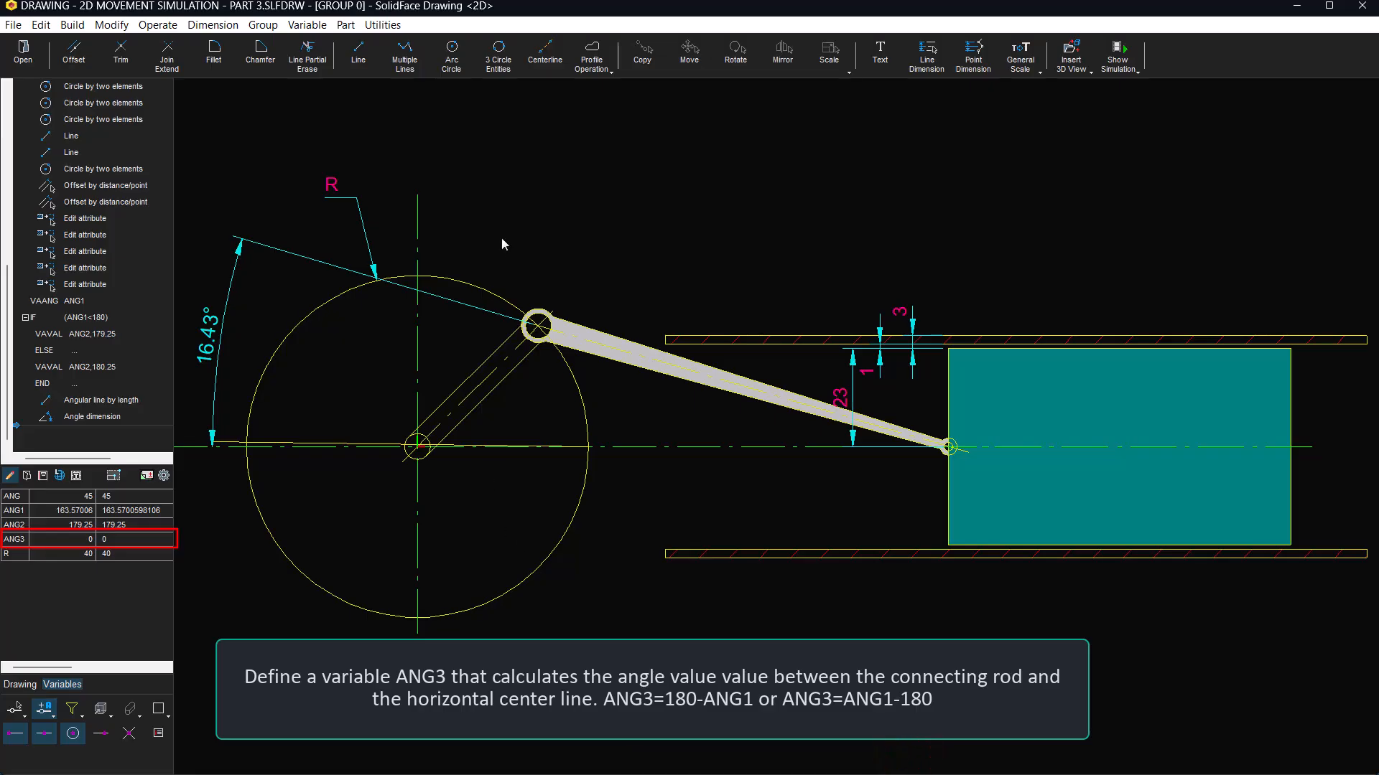
left_click(307, 25)
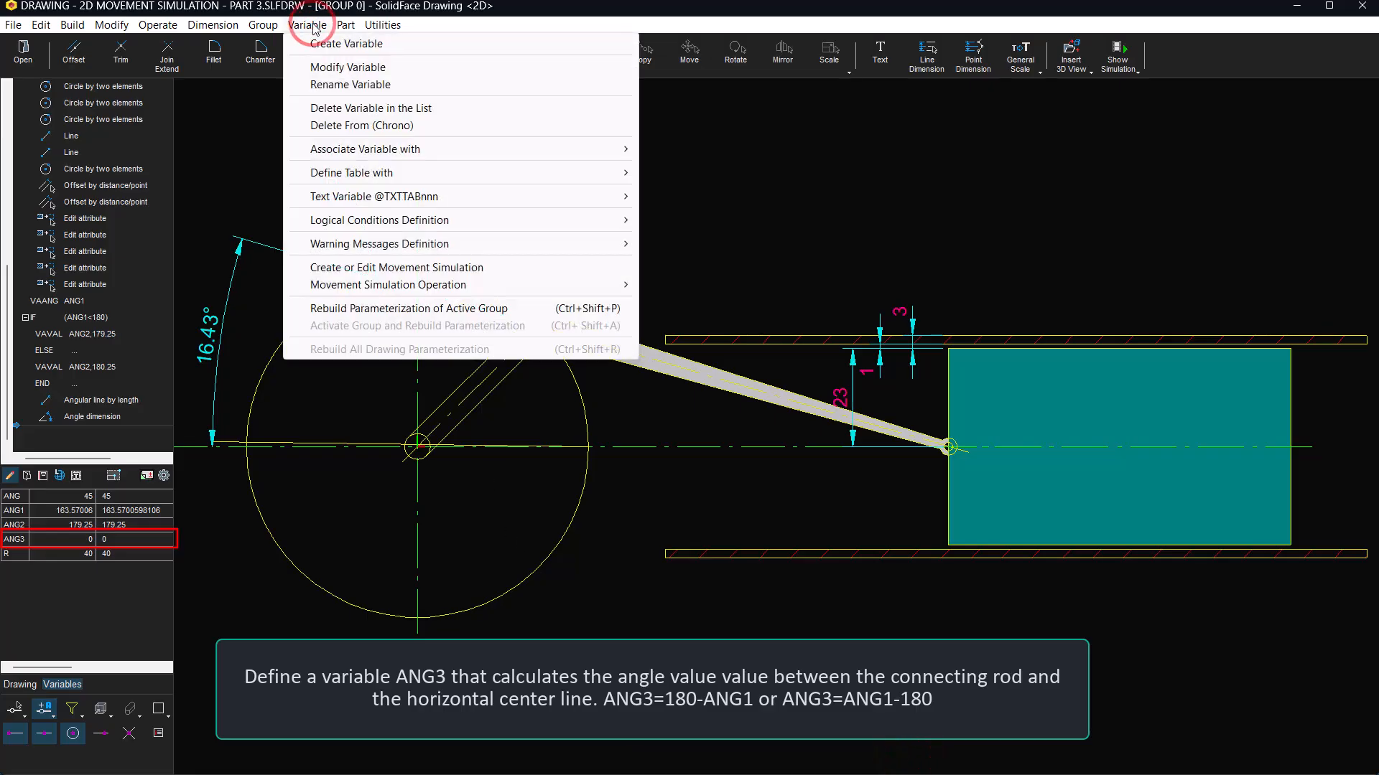
left_click(363, 149)
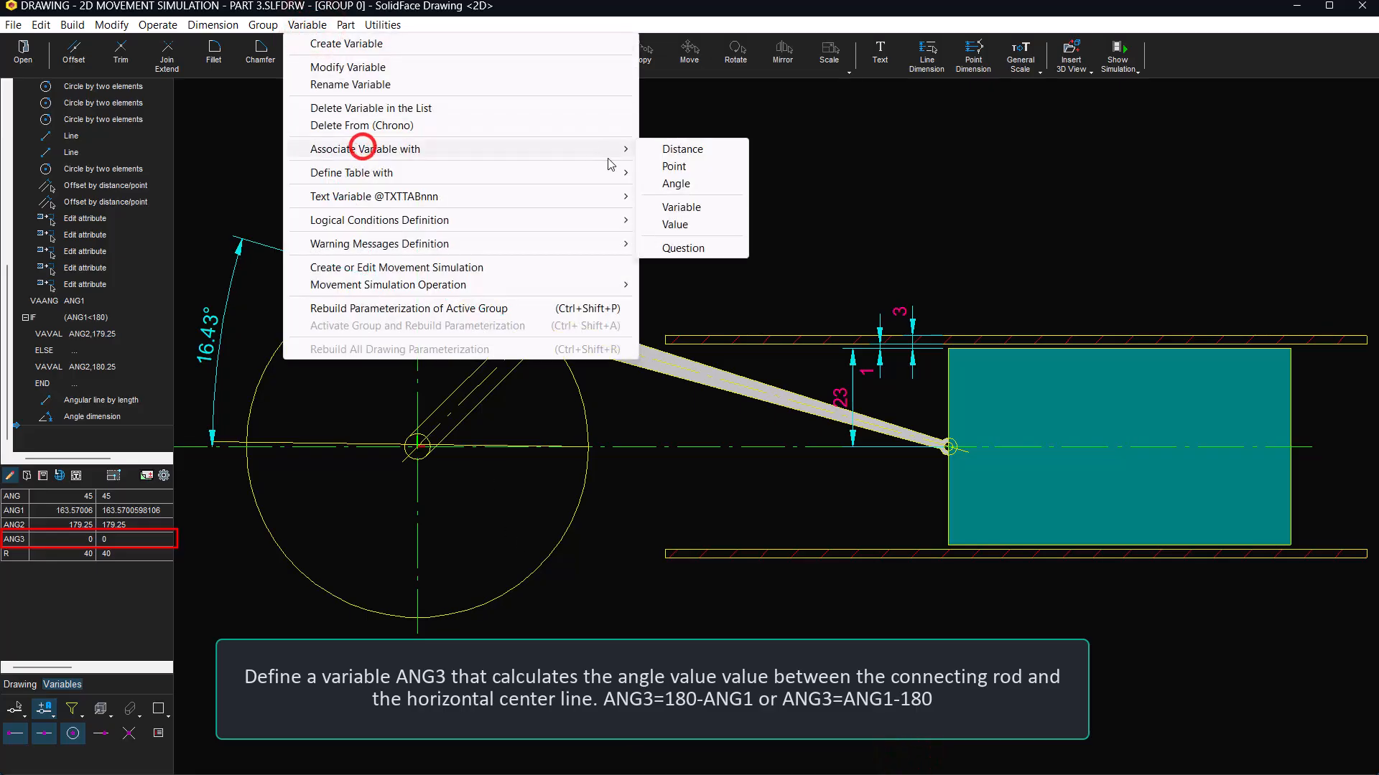
left_click(675, 204)
type("AN")
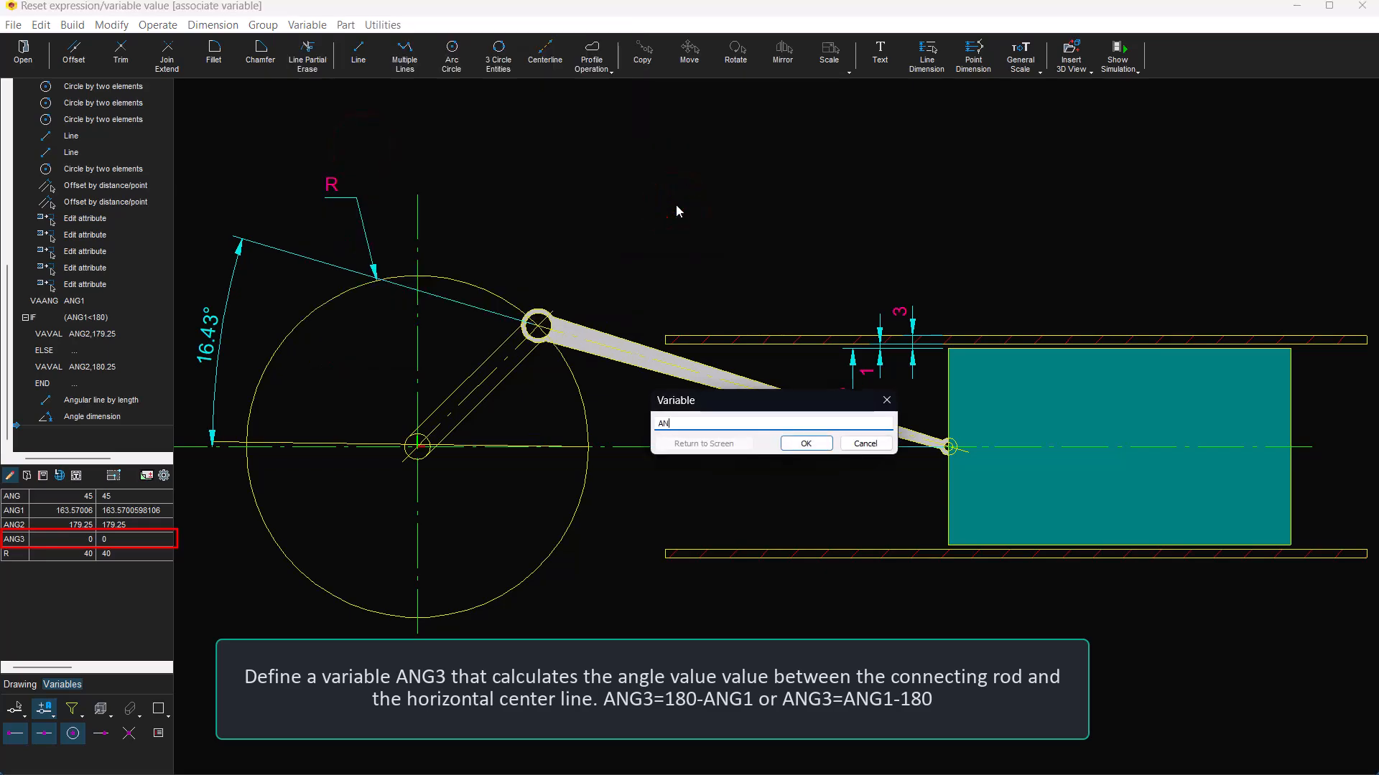
type("G3")
key("Return")
type("(180-ANG1")
key("Return")
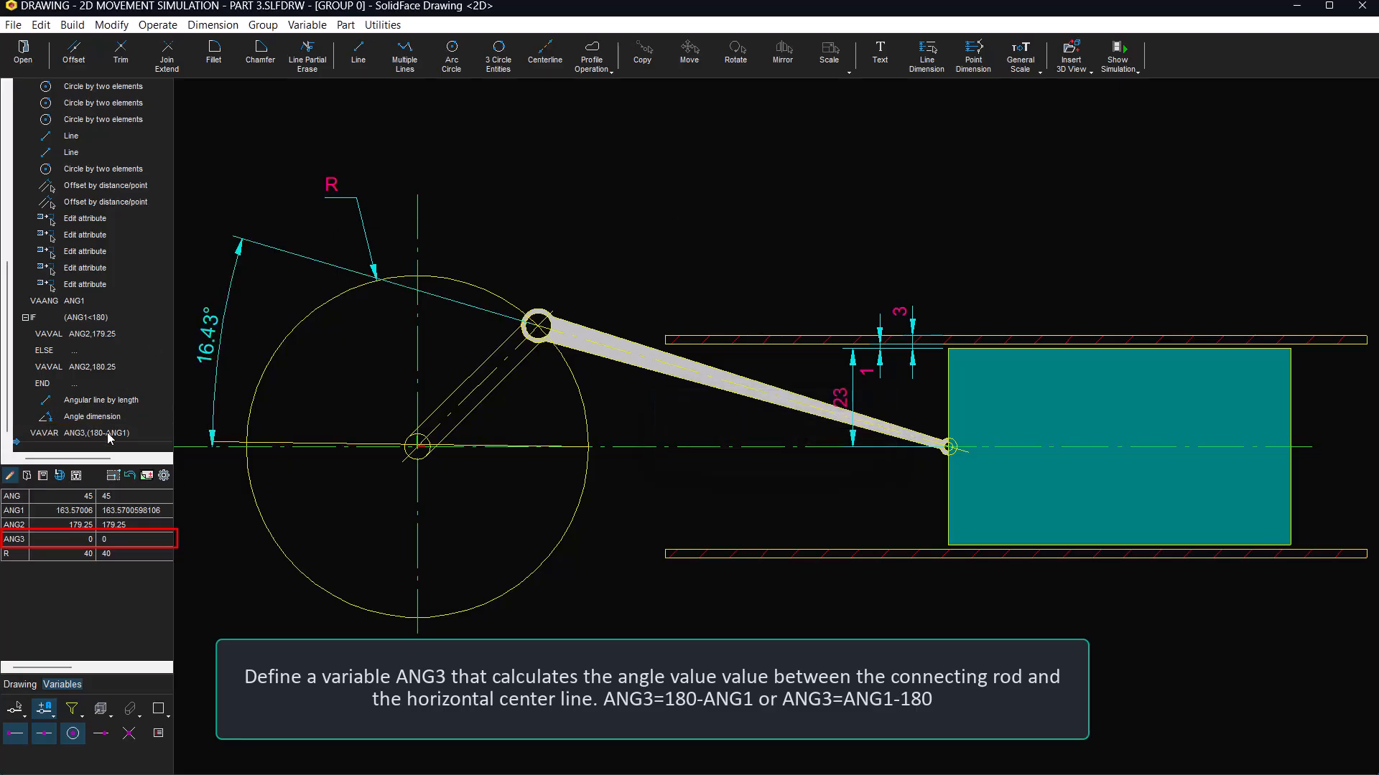
Step: Relocate the ANG3,(180-ANG1) command into the IF branch of the (ANG1<180) condition, before the ANG2,179.25 command
left_click(107, 432)
right_click(109, 434)
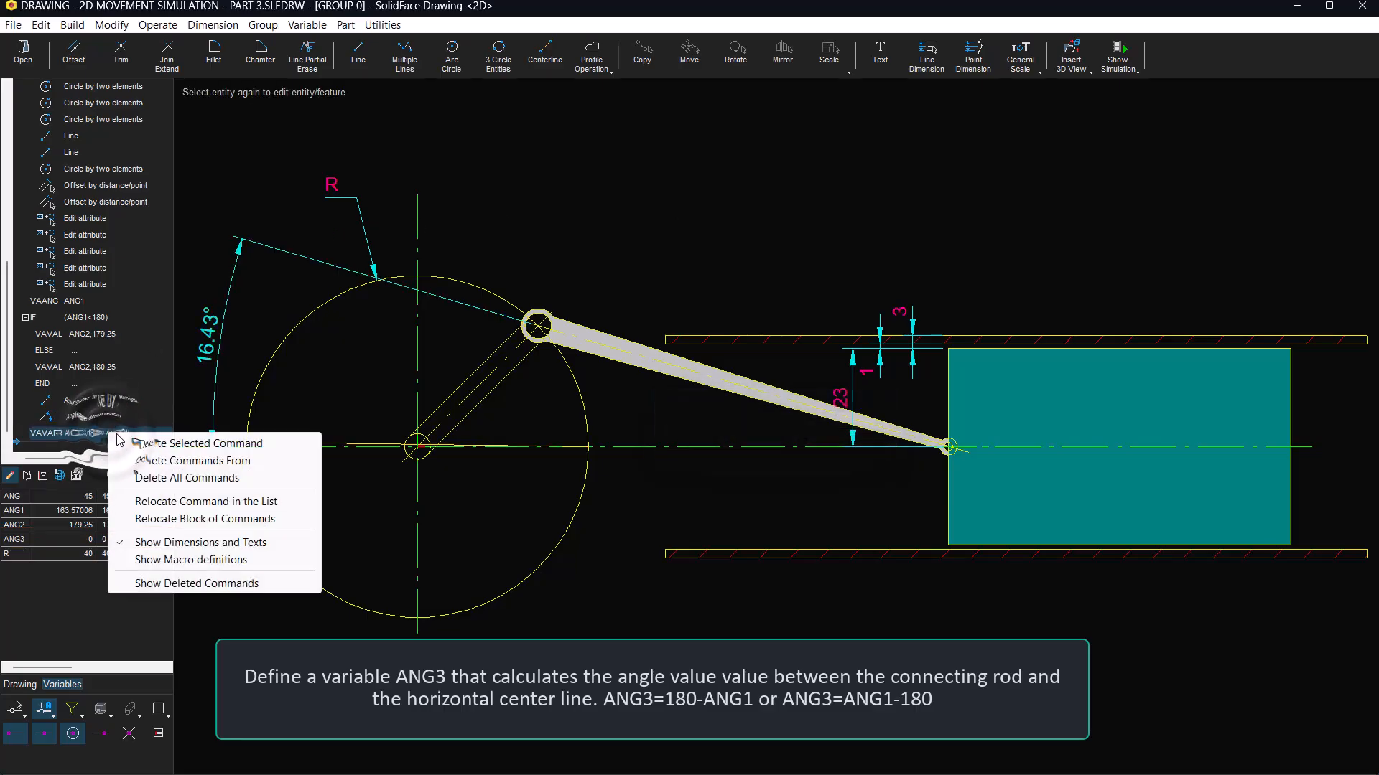
left_click(165, 501)
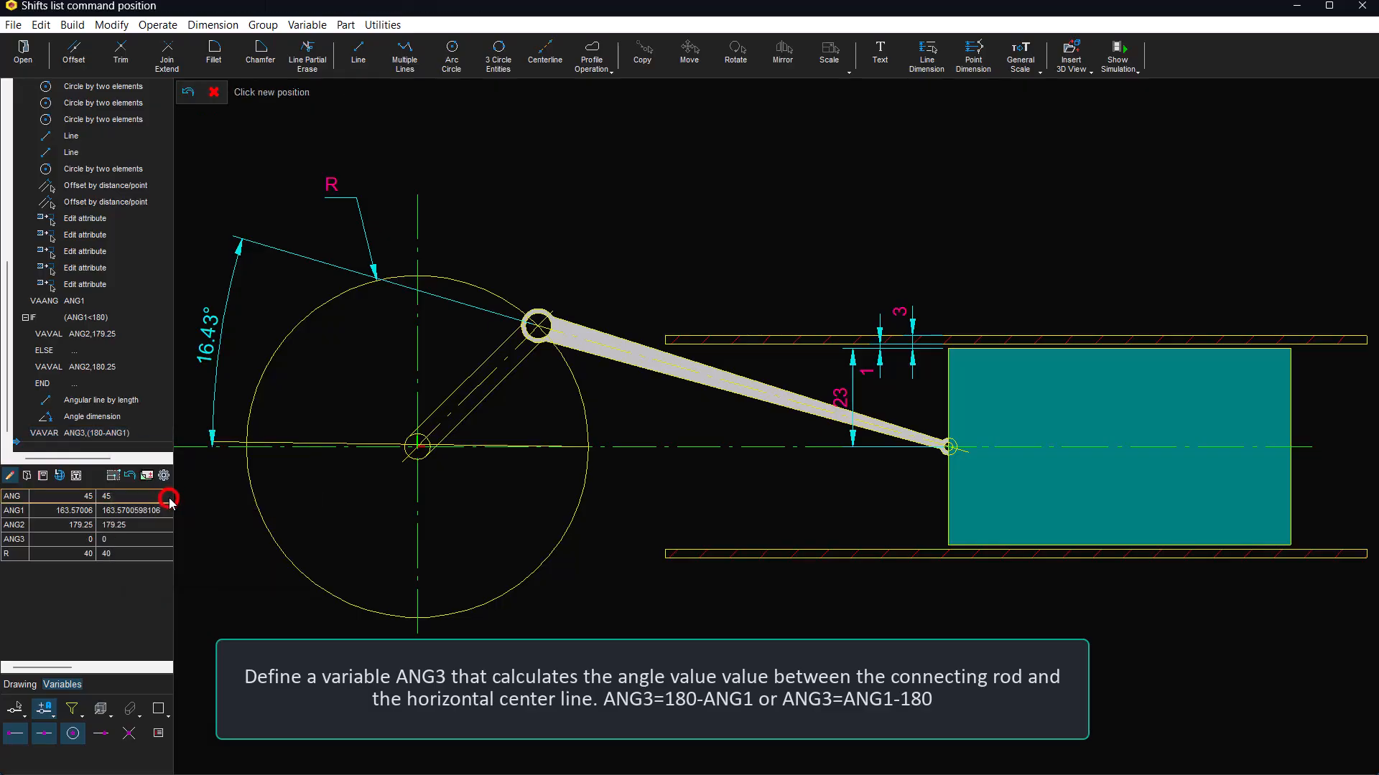
left_click(77, 335)
scroll(101, 408, "down", 6)
left_click(25, 383)
left_click(99, 400)
Step: Associate variable ANG3 with a second variable expression, (ANG1-180)
left_click(307, 25)
left_click(363, 145)
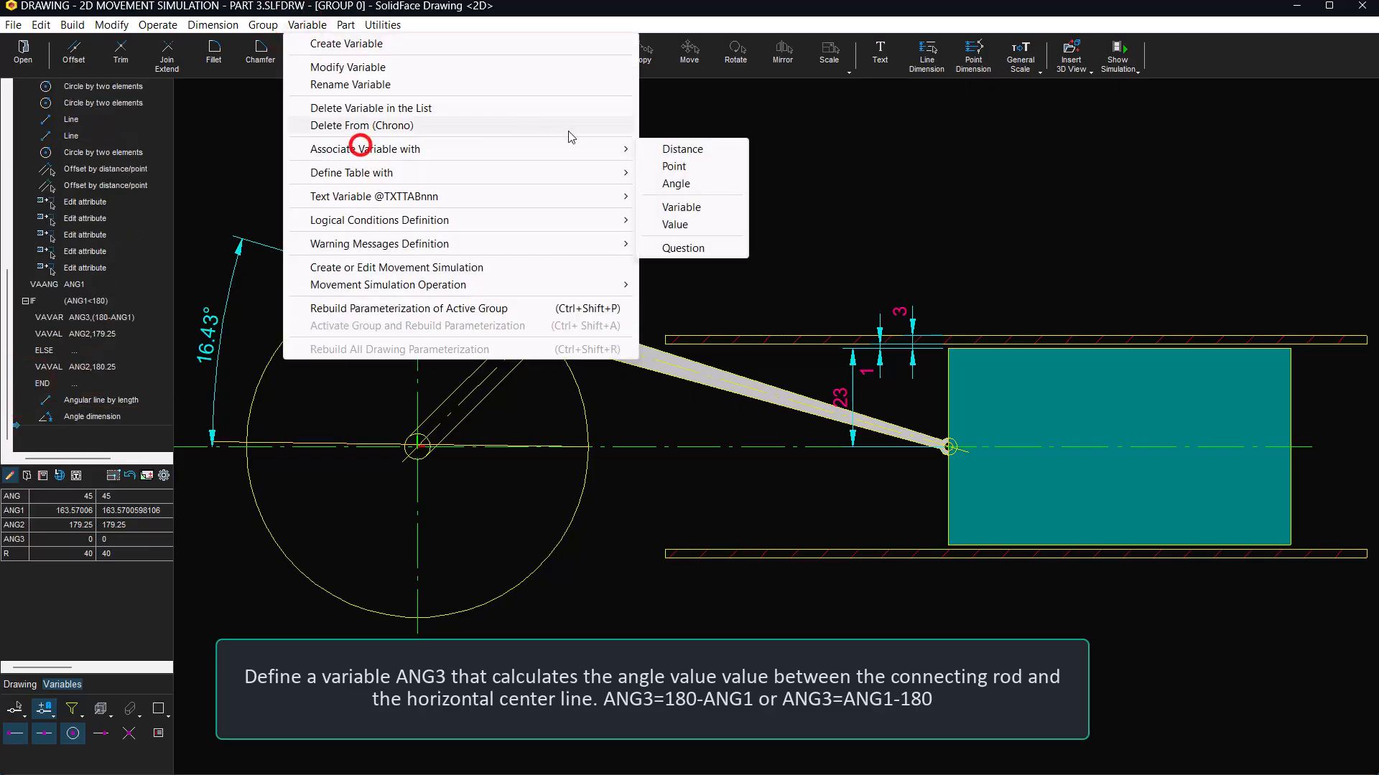
left_click(461, 148)
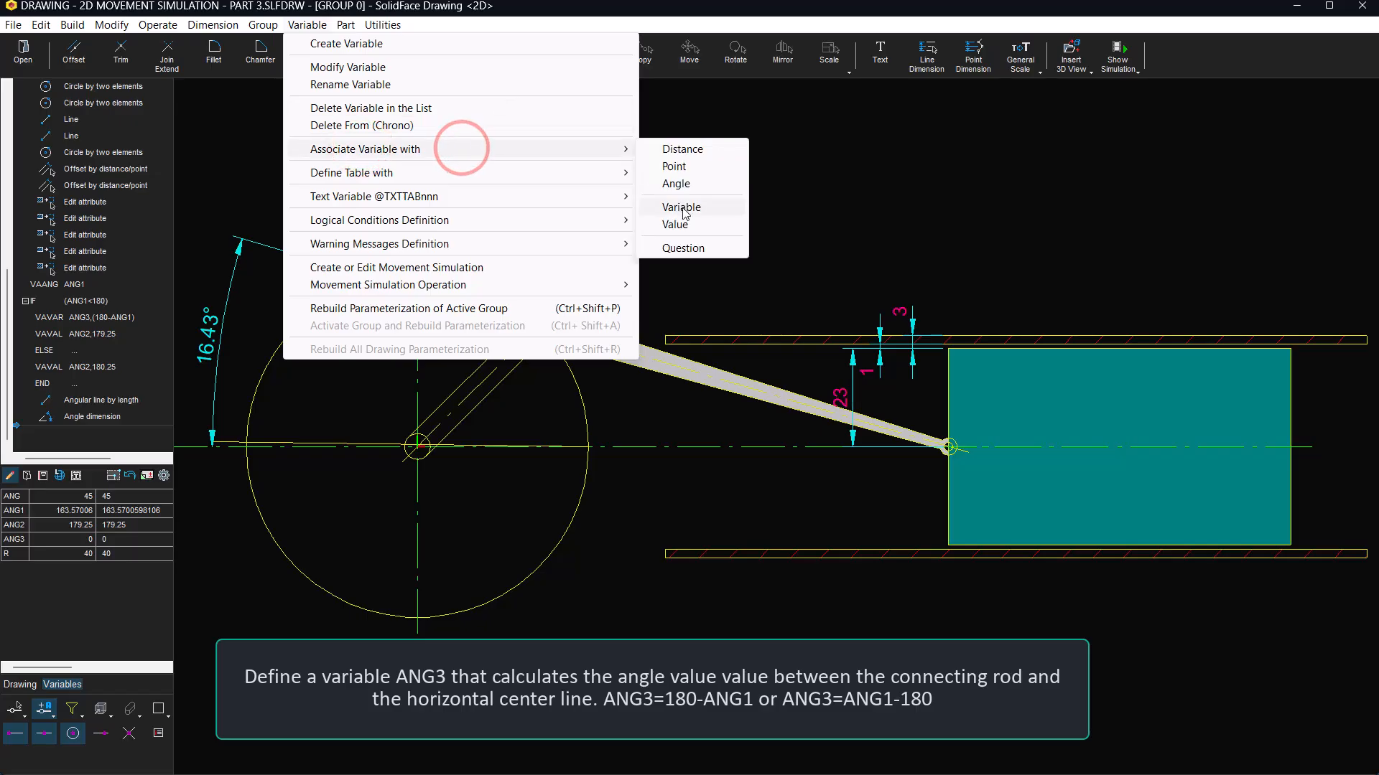
left_click(682, 209)
type("ANg3")
key("BackSpace")
key("BackSpace")
type("G3")
key("Return")
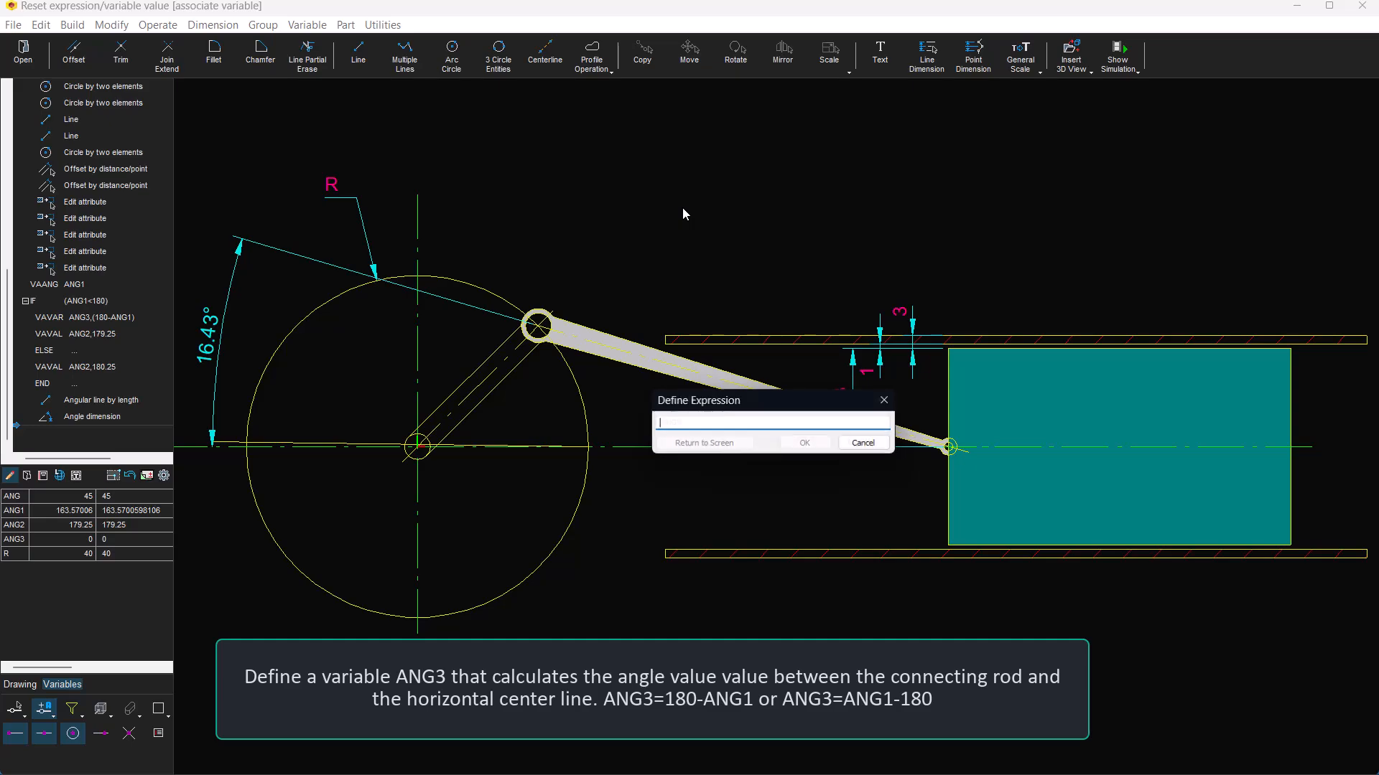
type("(")
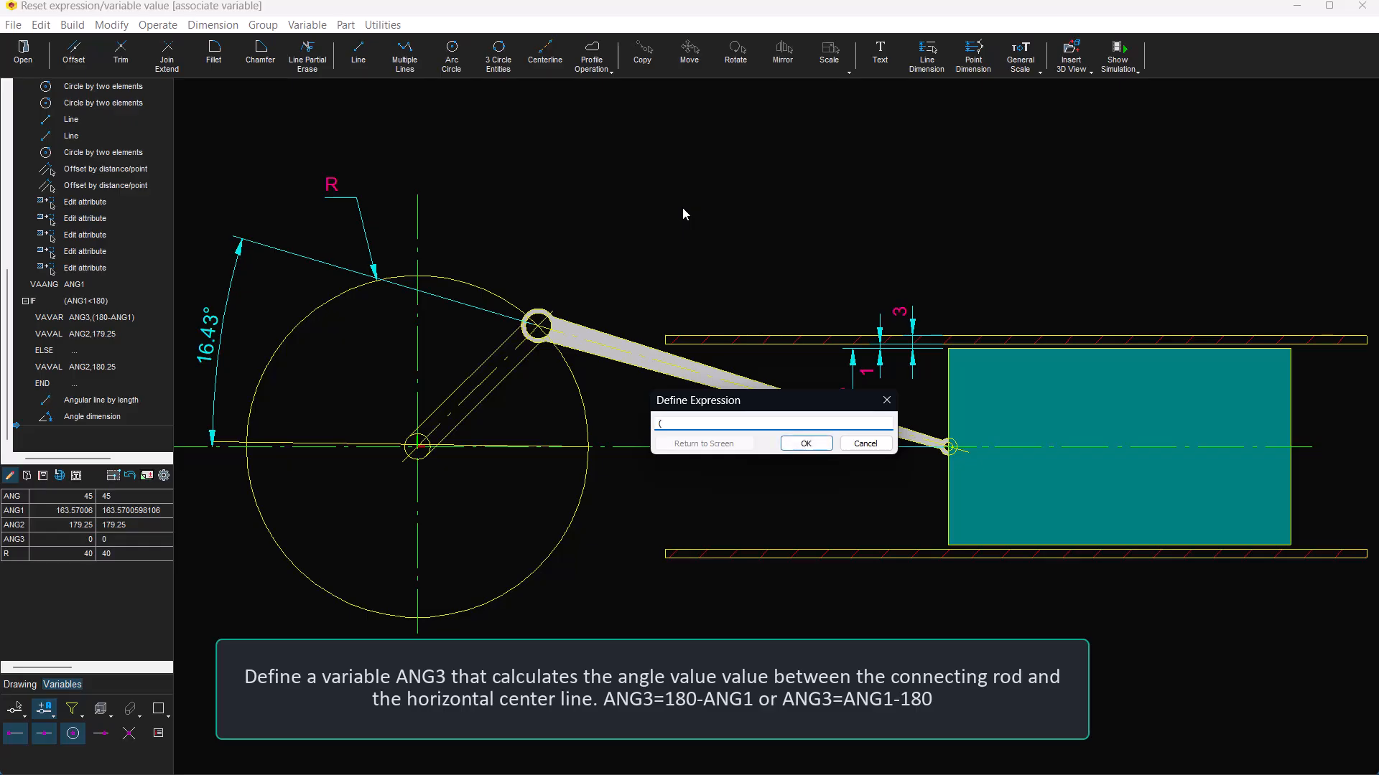
type("ANG1-180)")
key("Return")
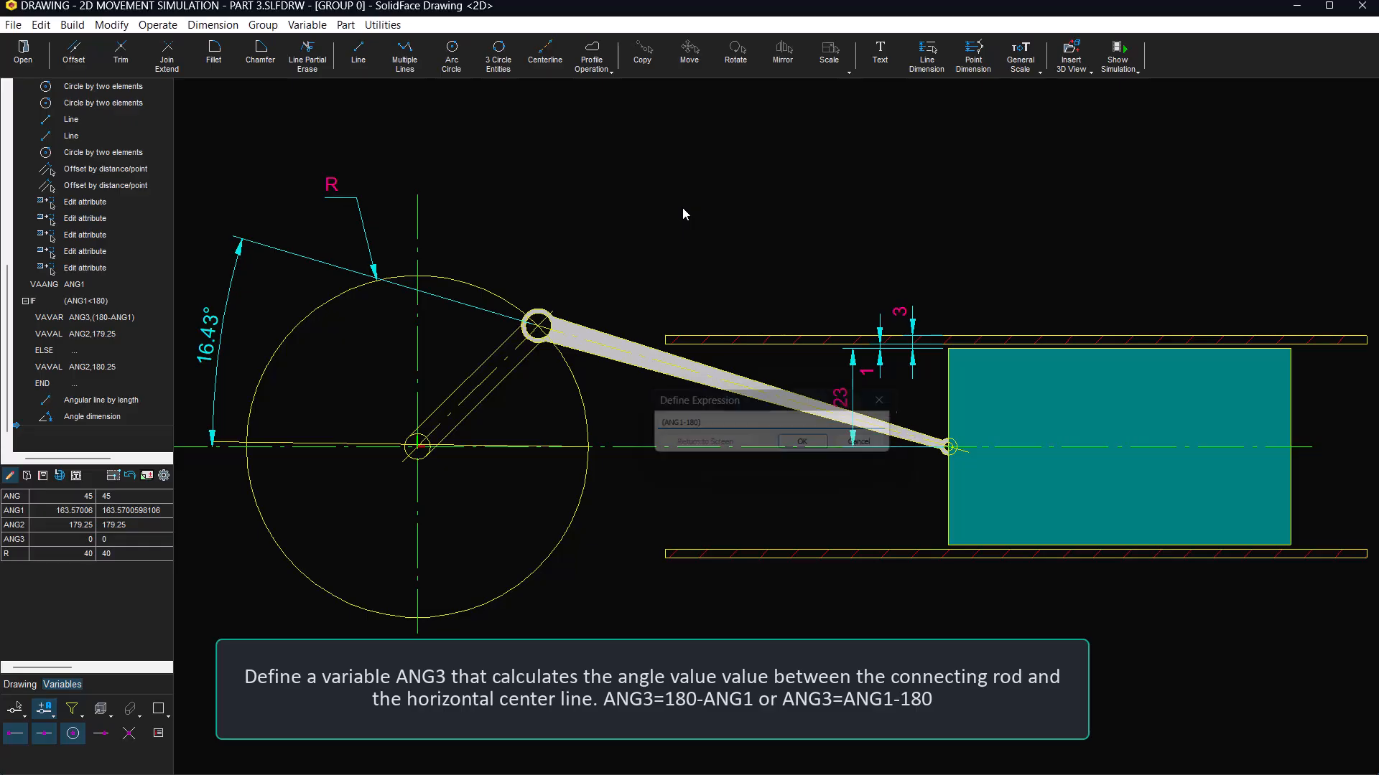
Step: Relocate the ANG3,(ANG1-180) command into the ELSE branch of the condition, before the ANG2,180.25 command
left_click(127, 434)
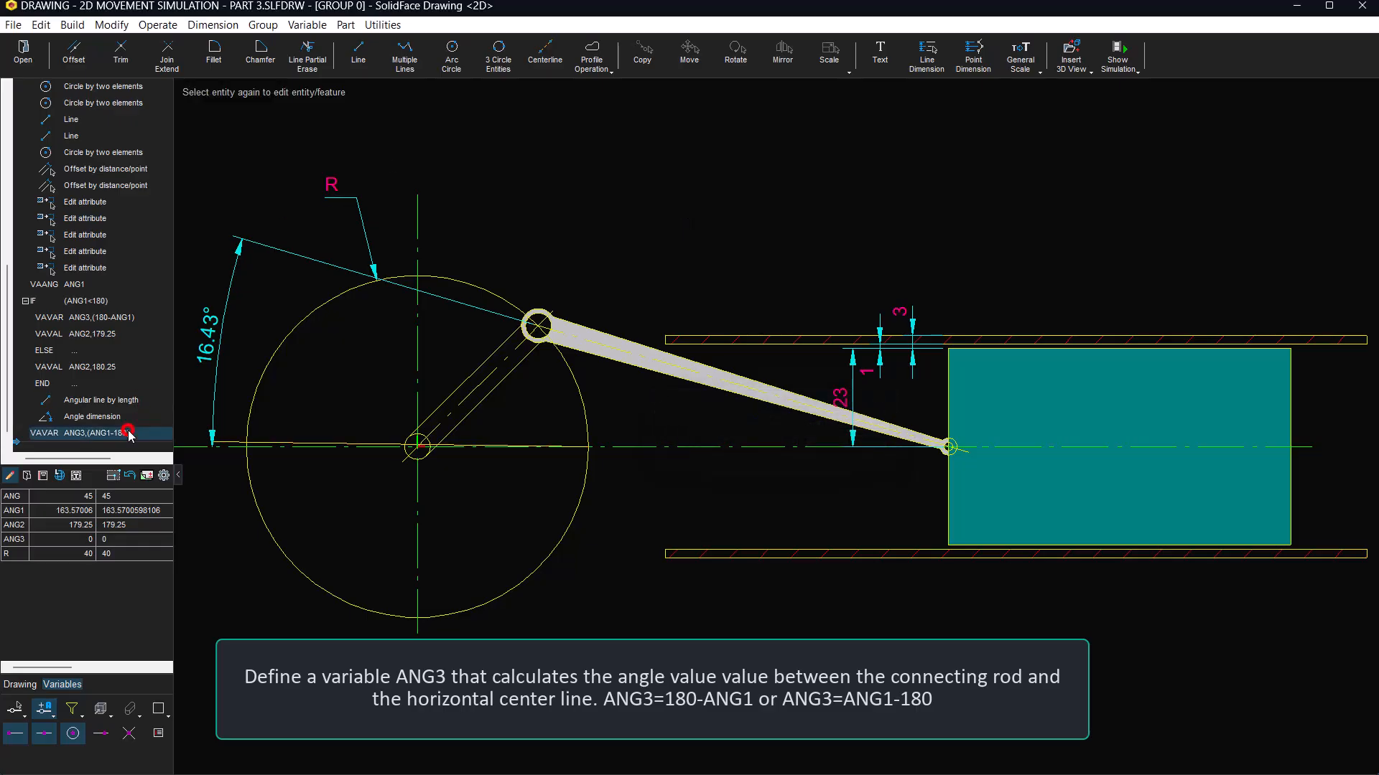
right_click(128, 433)
left_click(202, 501)
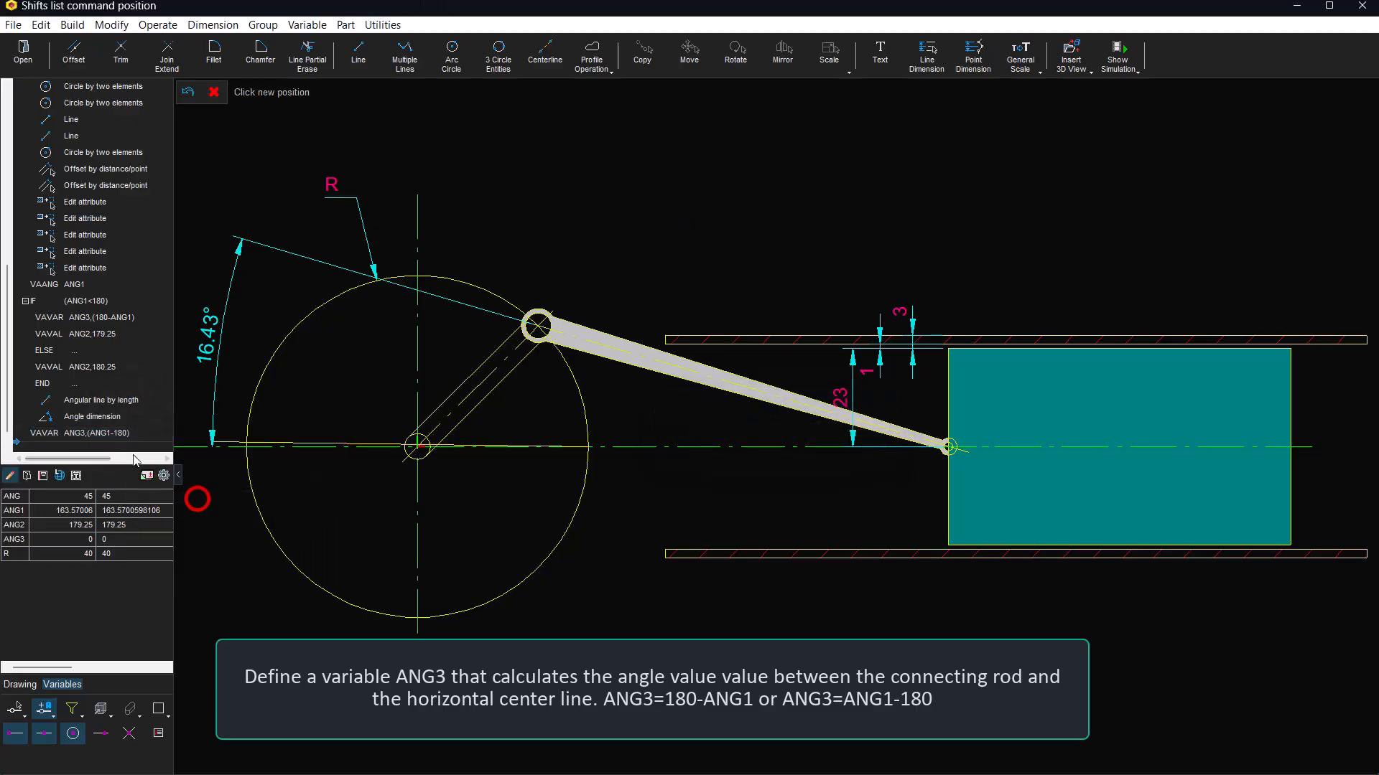
left_click(72, 361)
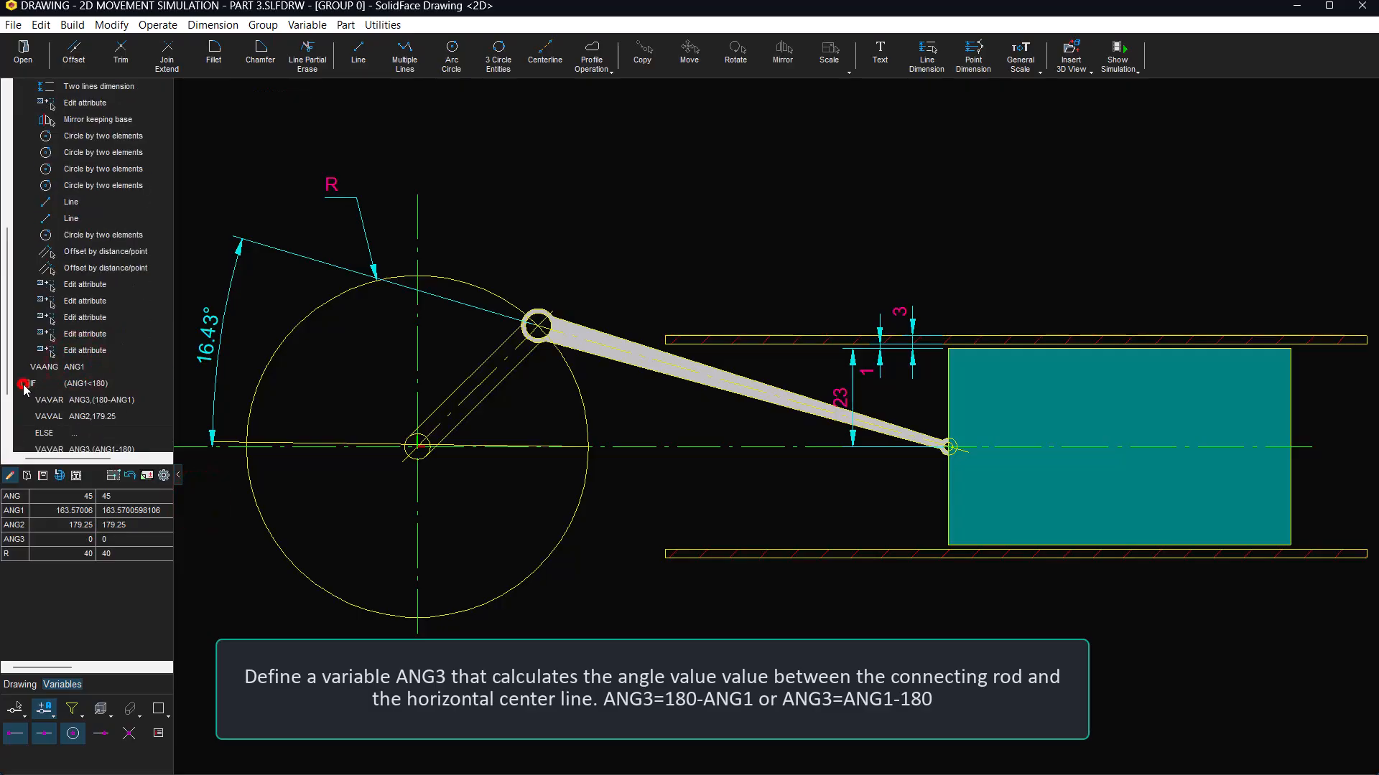
left_click(25, 384)
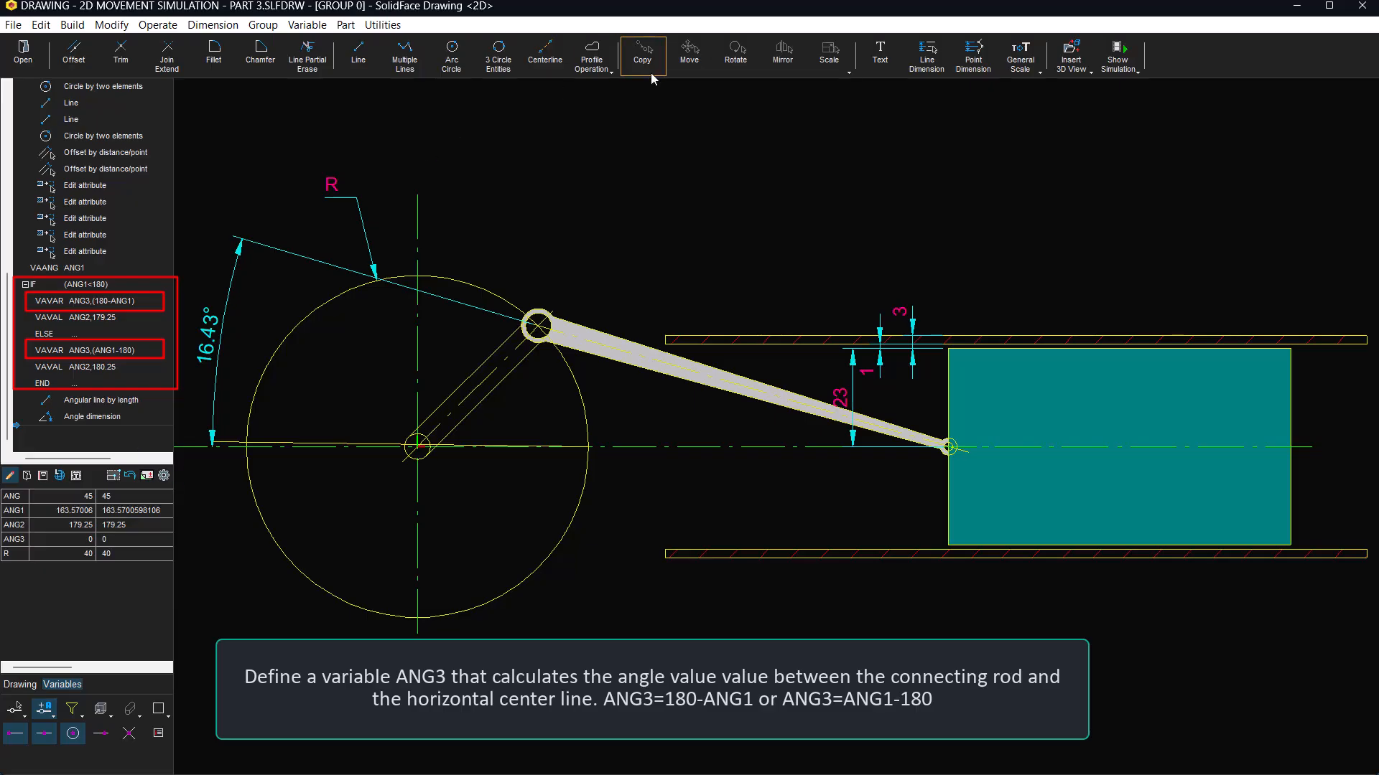
Step: Place the Arial text ANGLE=(#ANG3) just above the horizontal centerline, starting near the large circle's left edge
left_click(876, 57)
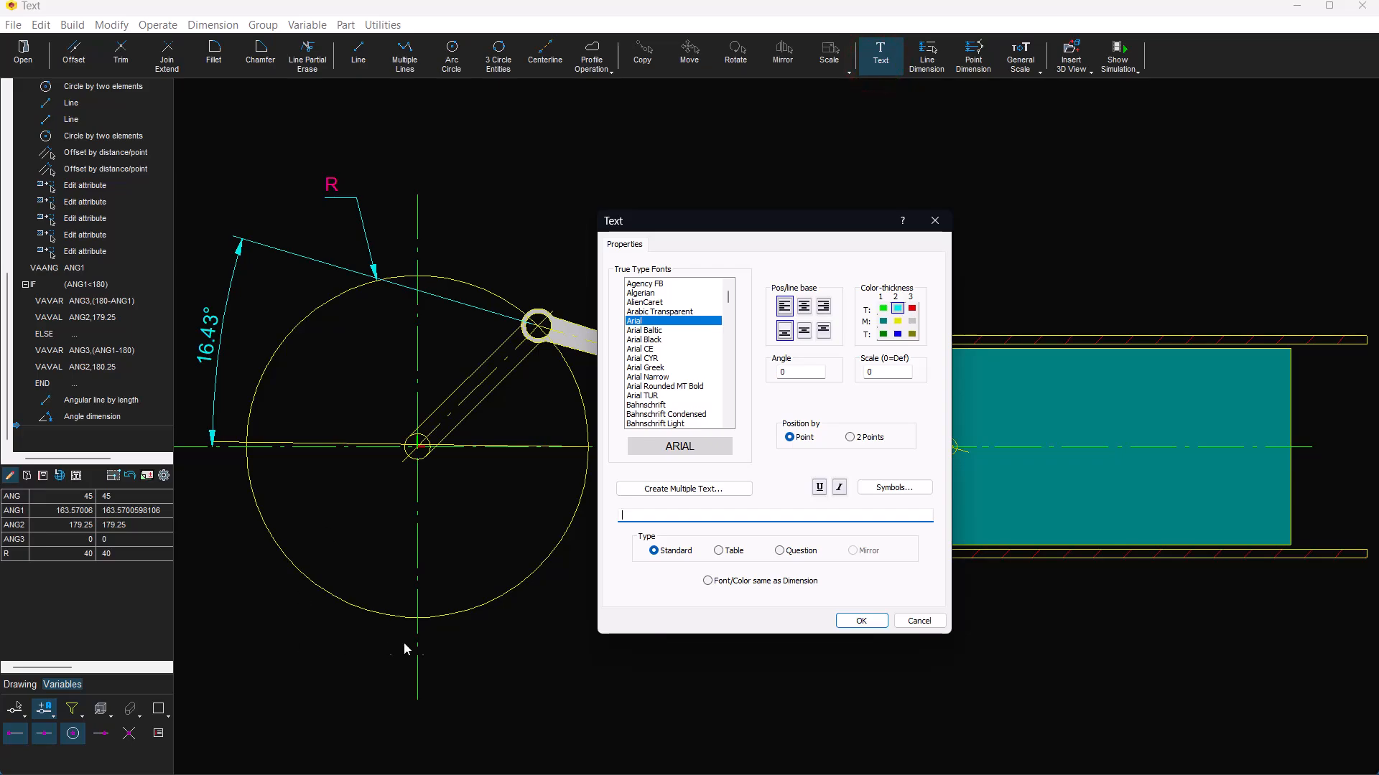
left_click(639, 513)
key("Return")
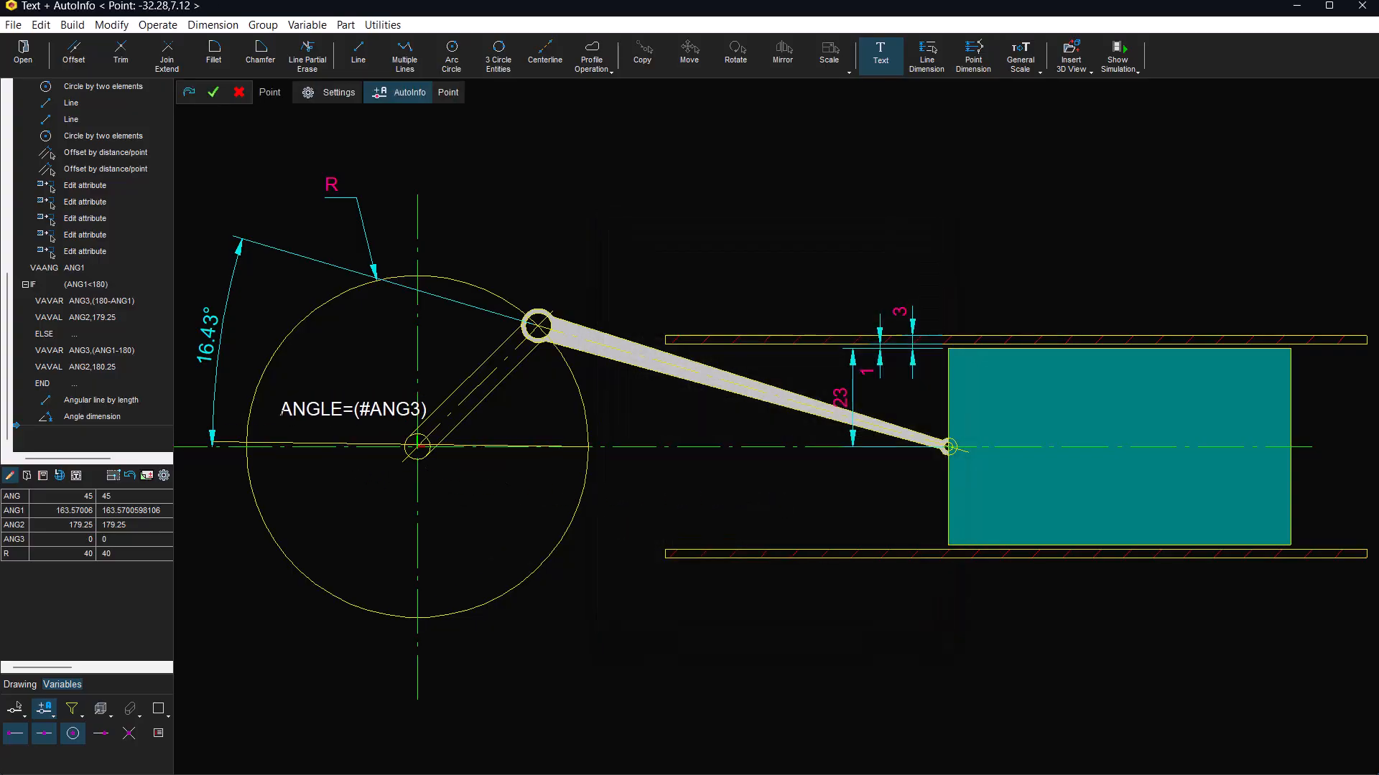
left_click(265, 423)
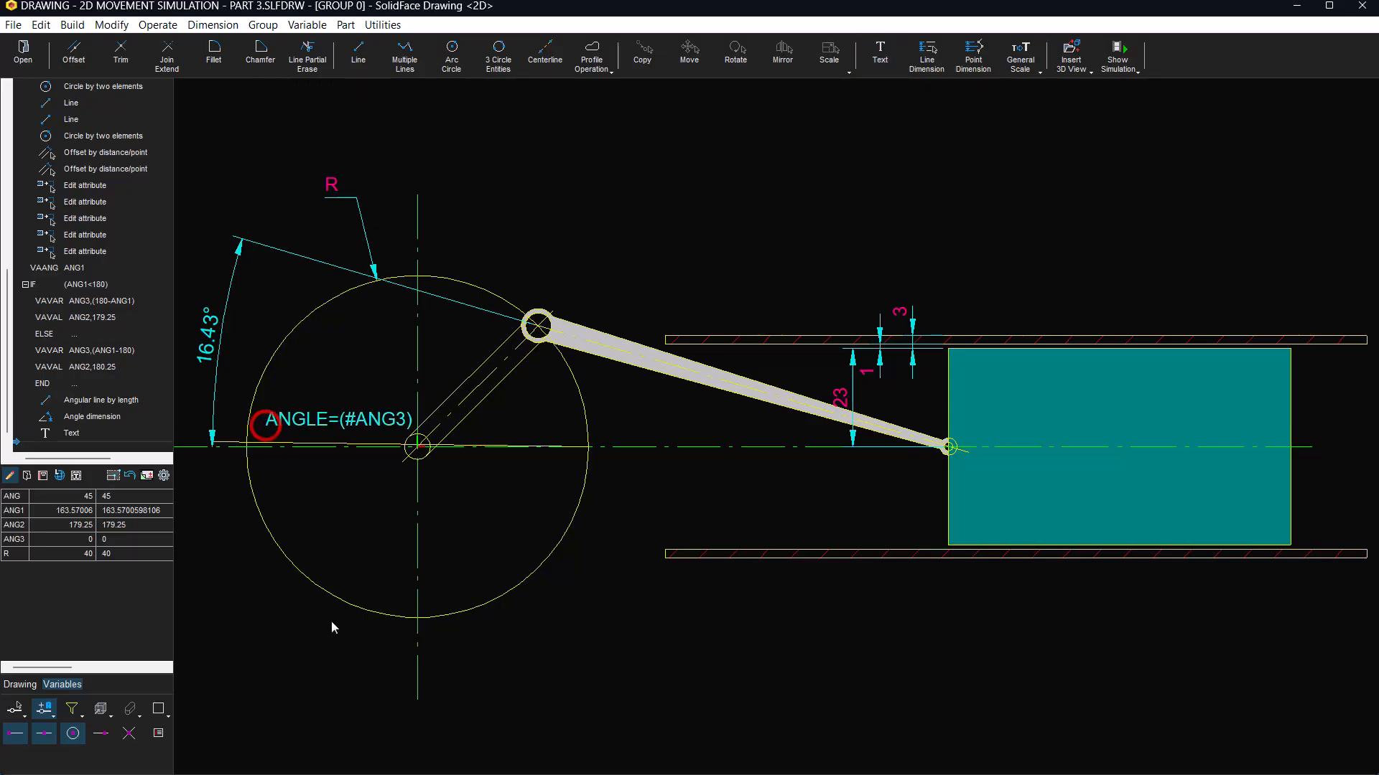
Step: Show variable values in dimensions and run the movement simulation with Process parameterization enabled
left_click(164, 475)
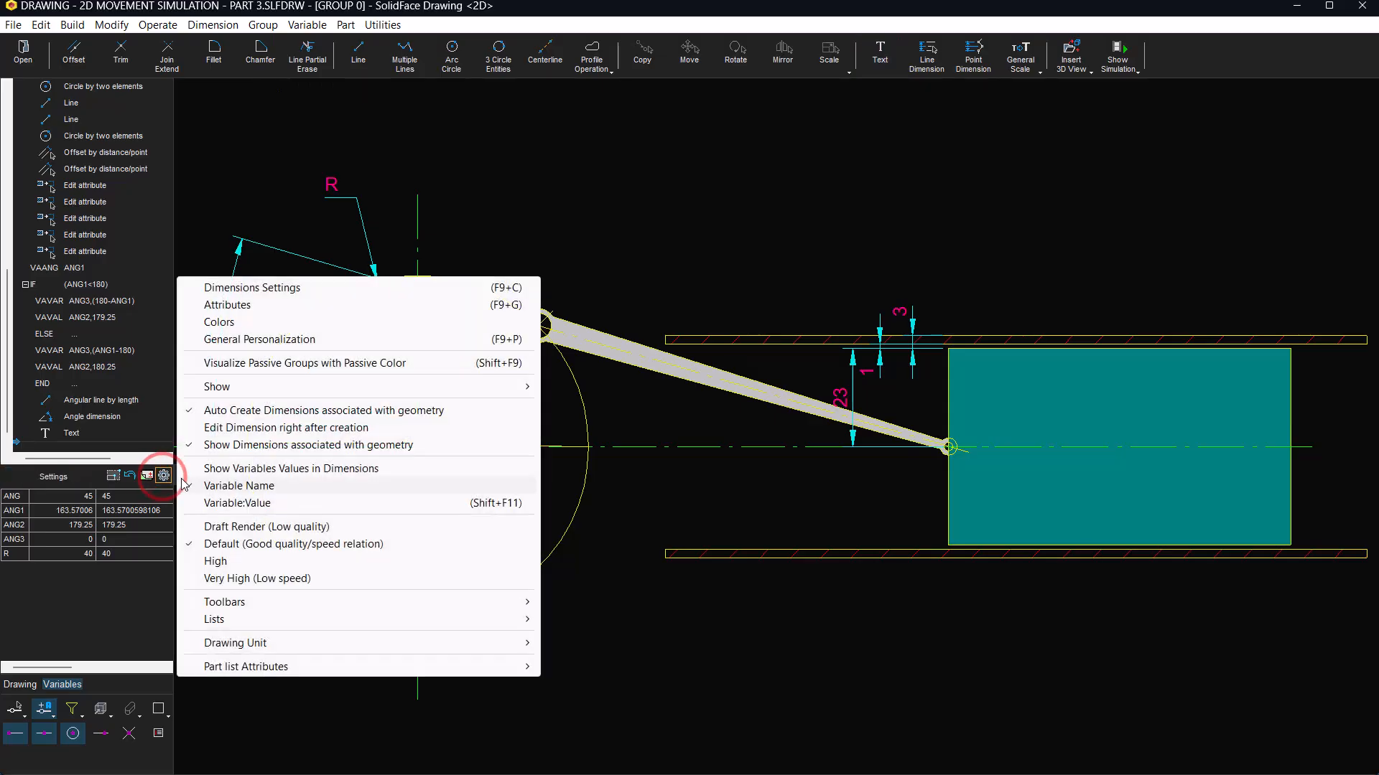
left_click(235, 469)
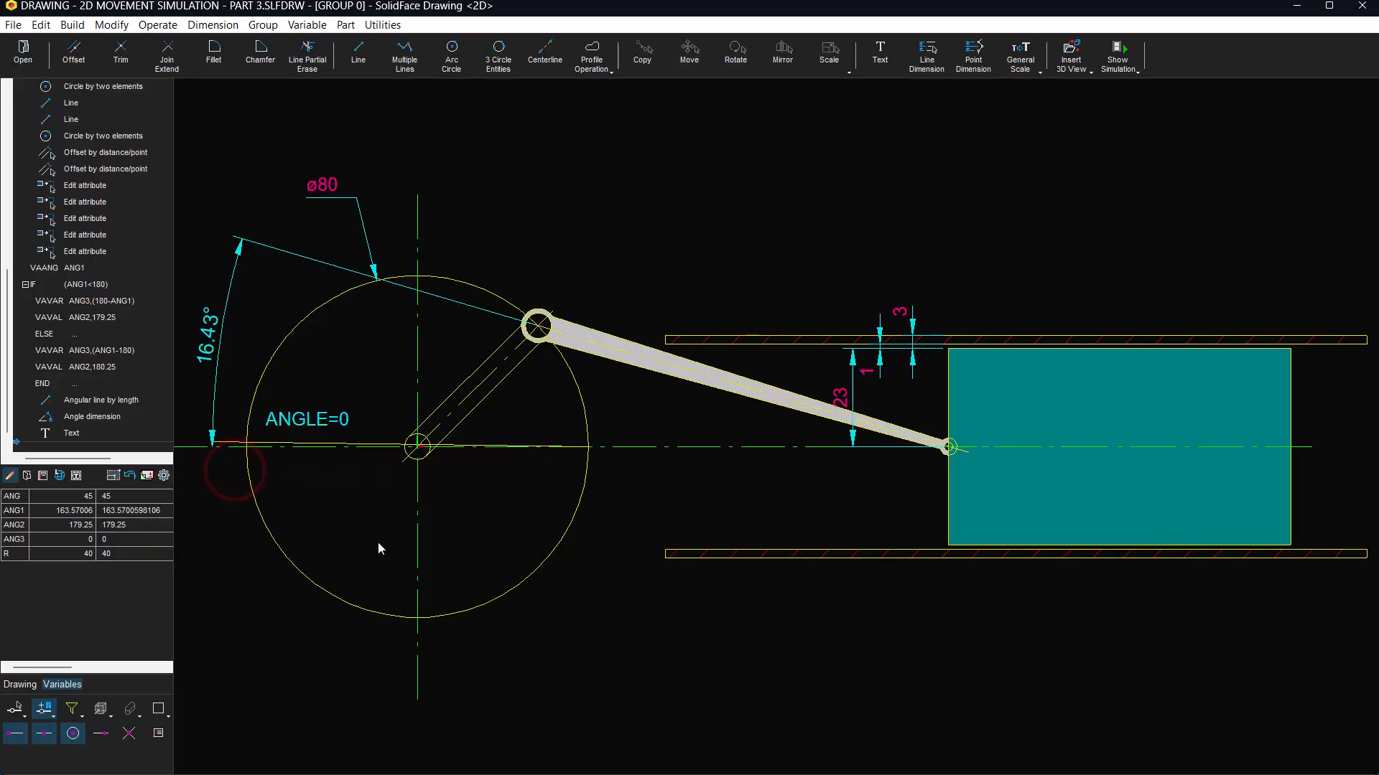
left_click(1124, 57)
left_click(626, 417)
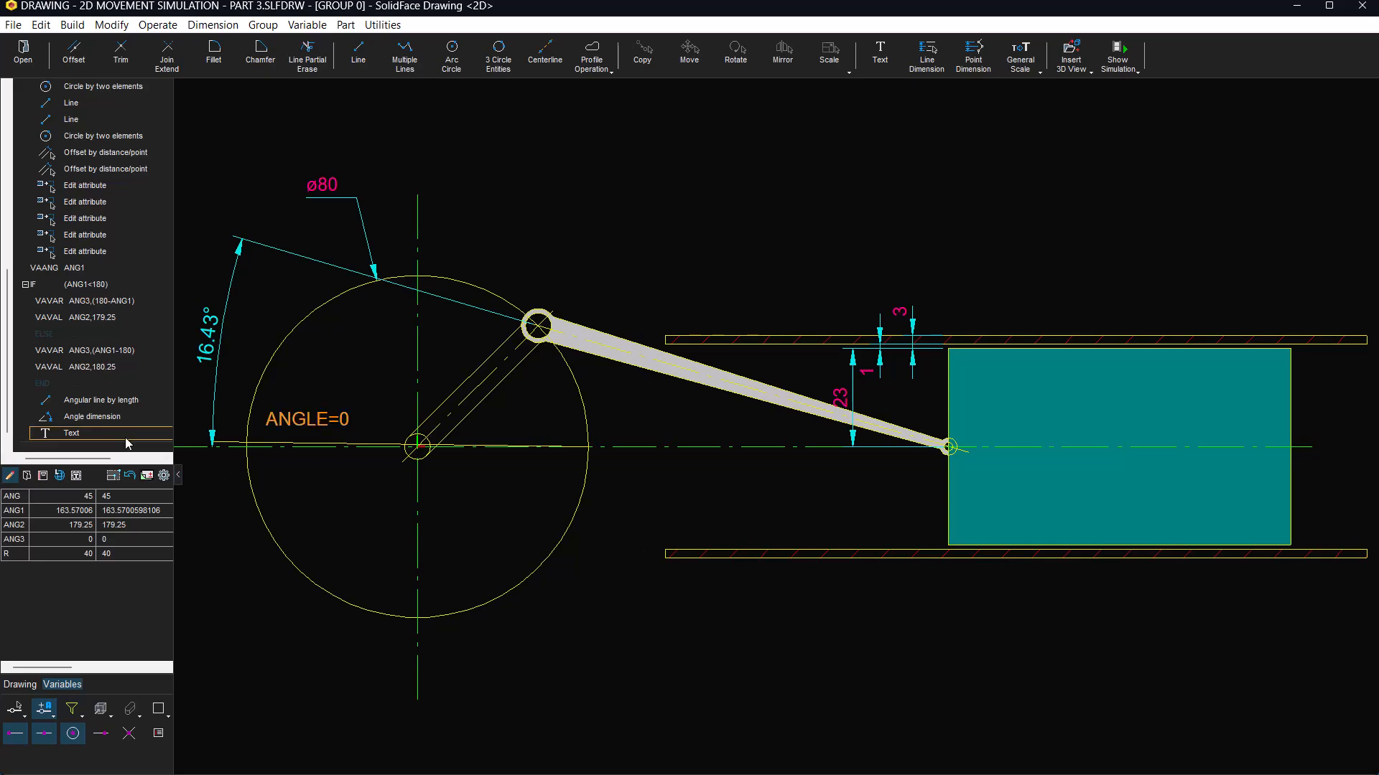
Step: Set the ANG2 value in the IF branch of the (ANG1<180) condition to 179.75
left_click(125, 316)
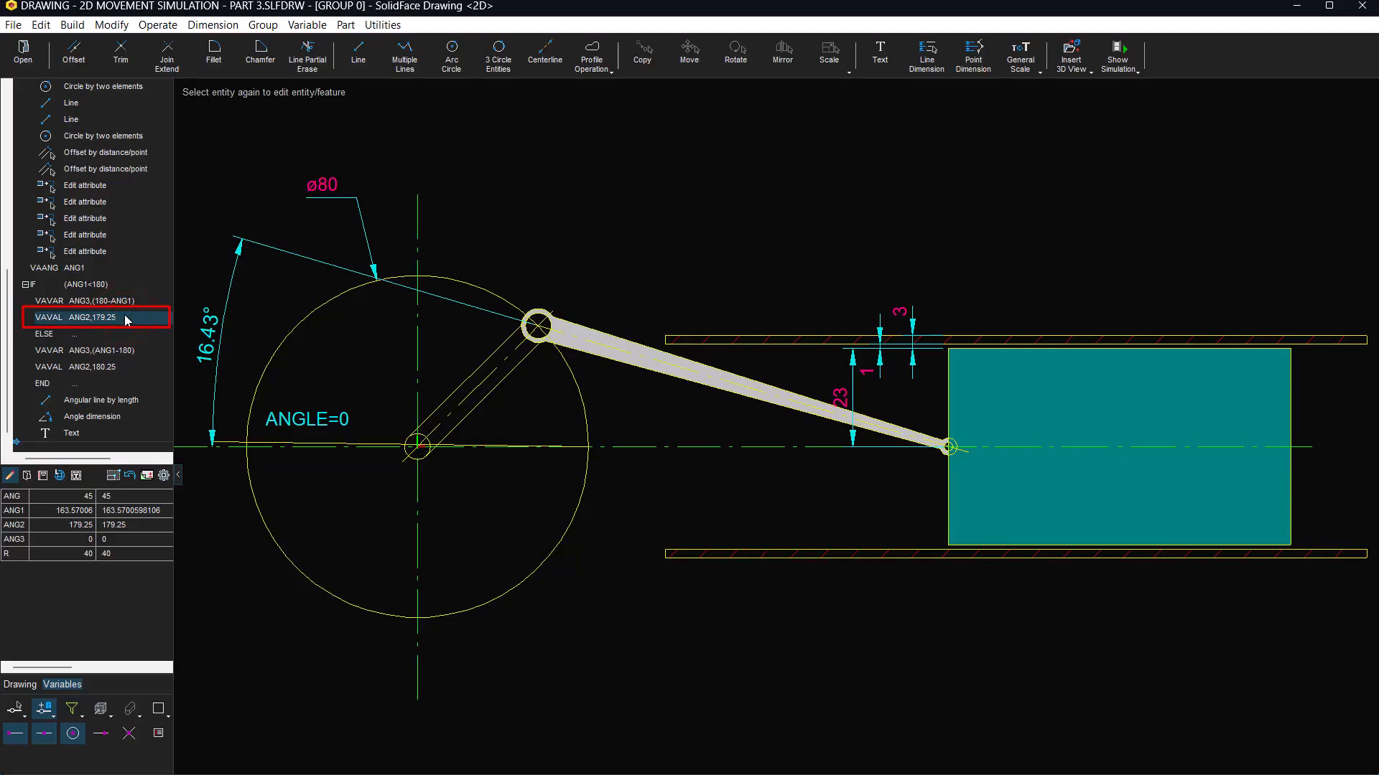
left_click(125, 317)
left_click(699, 422)
key("BackSpace")
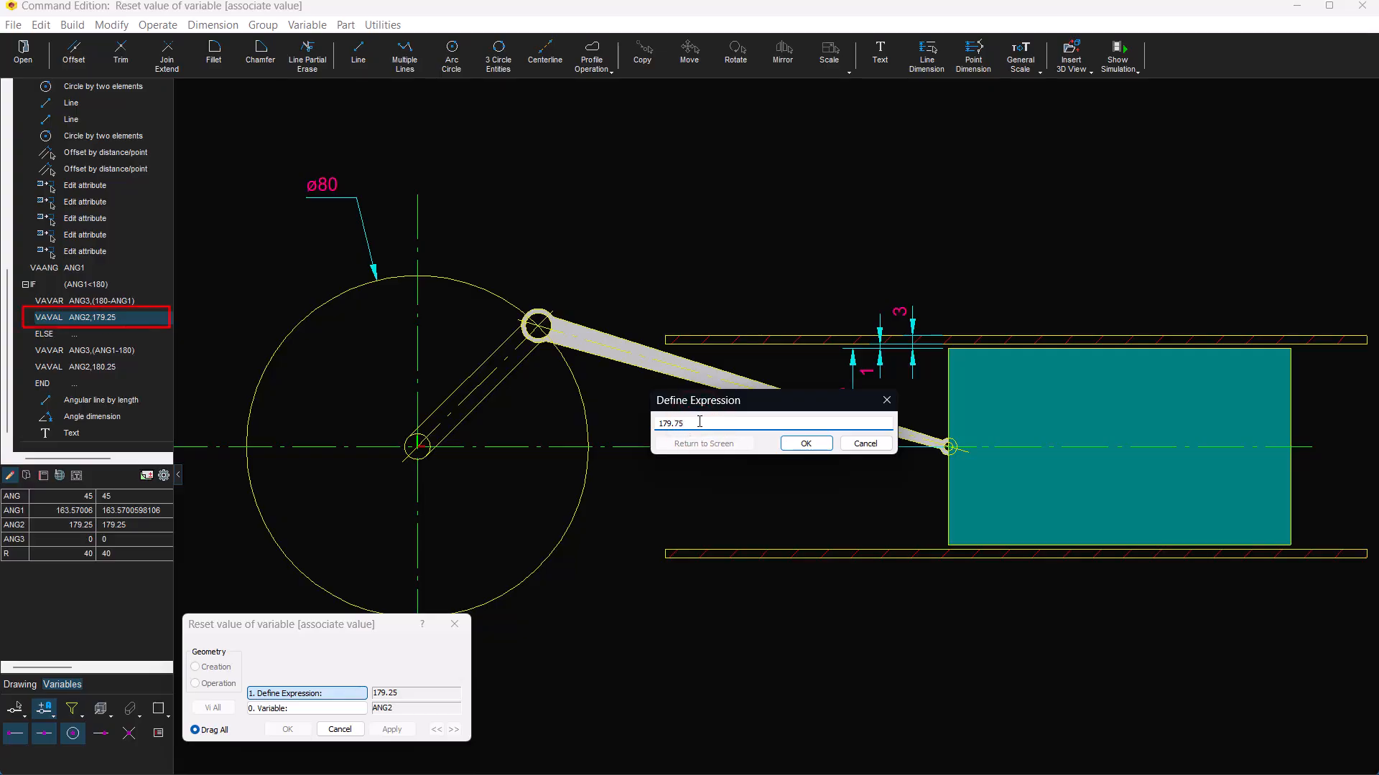
left_click(805, 444)
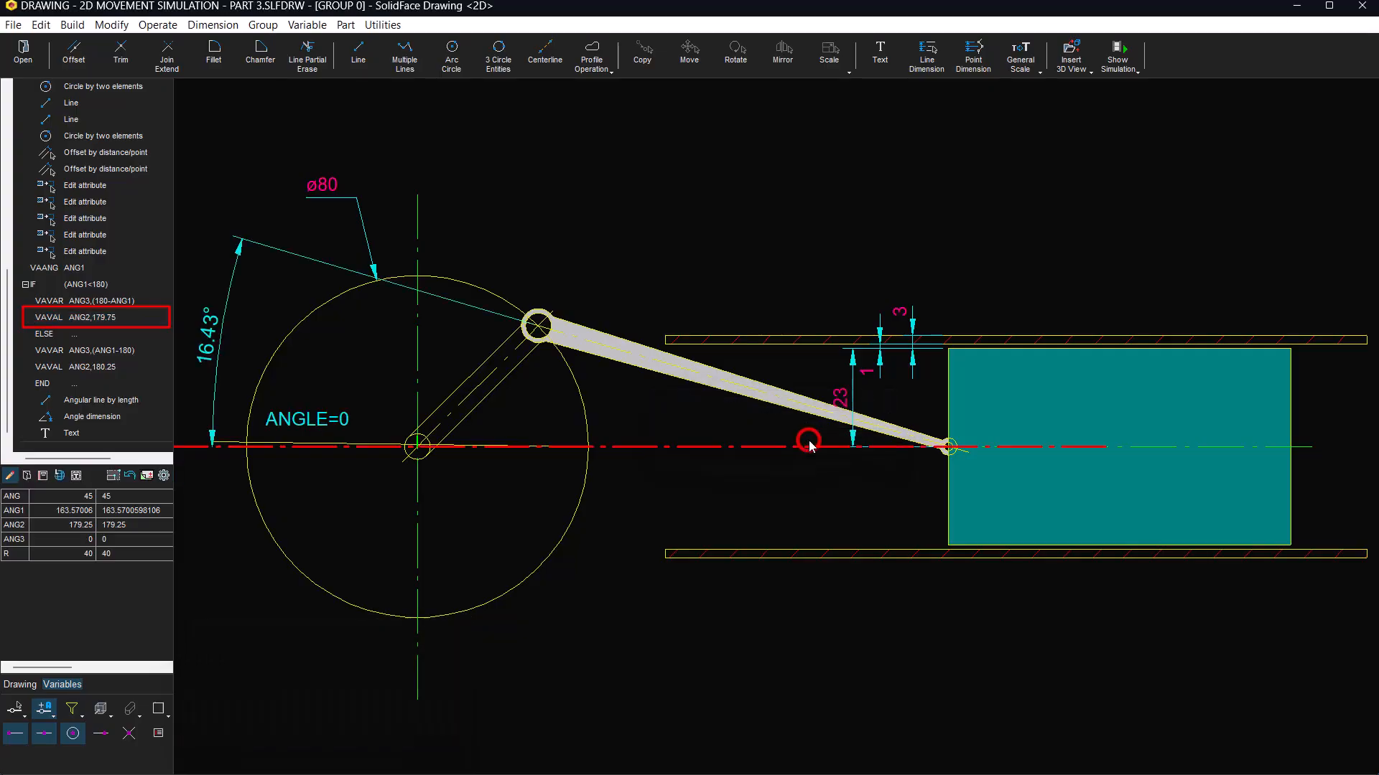
Step: Run the movement simulation of ANG again from 0 to 360 to check the angle dimension and text, and stop it
left_click(1117, 58)
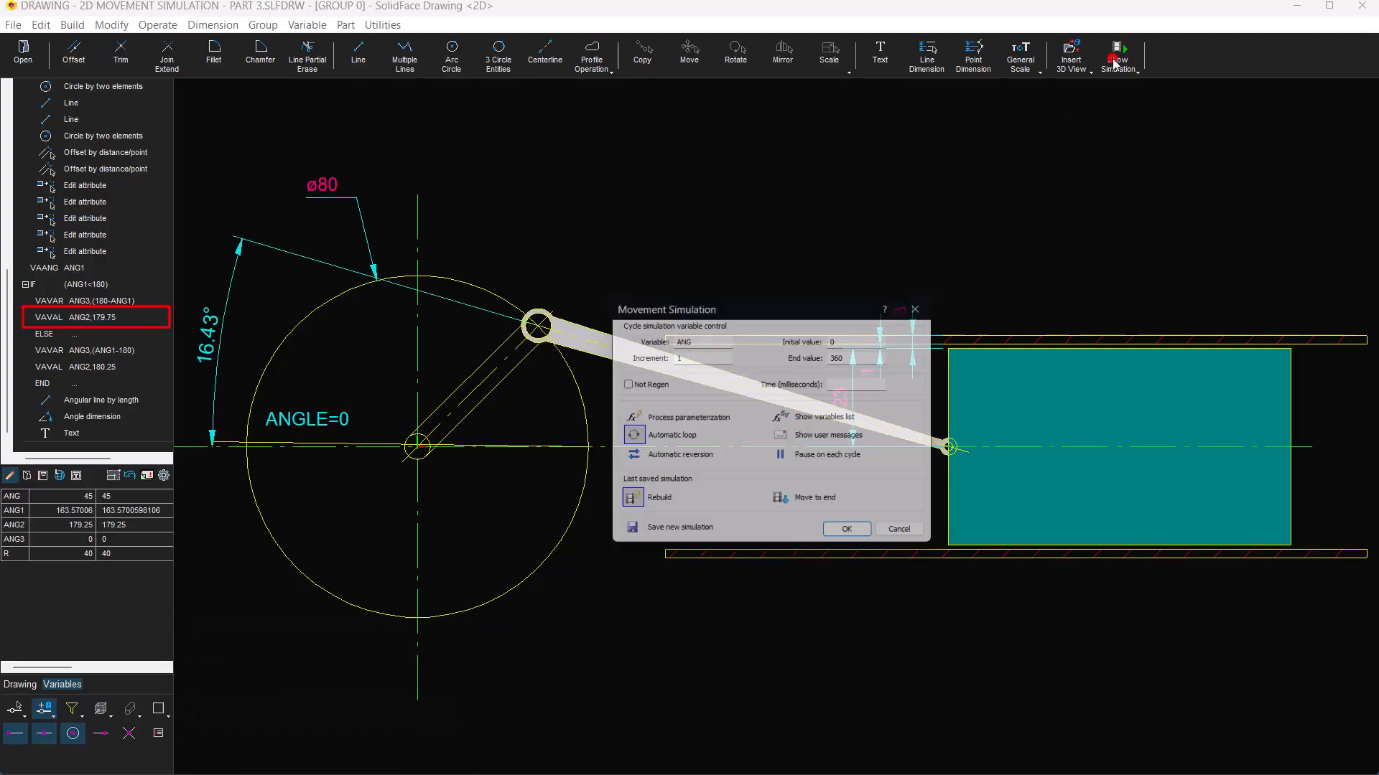
left_click(851, 538)
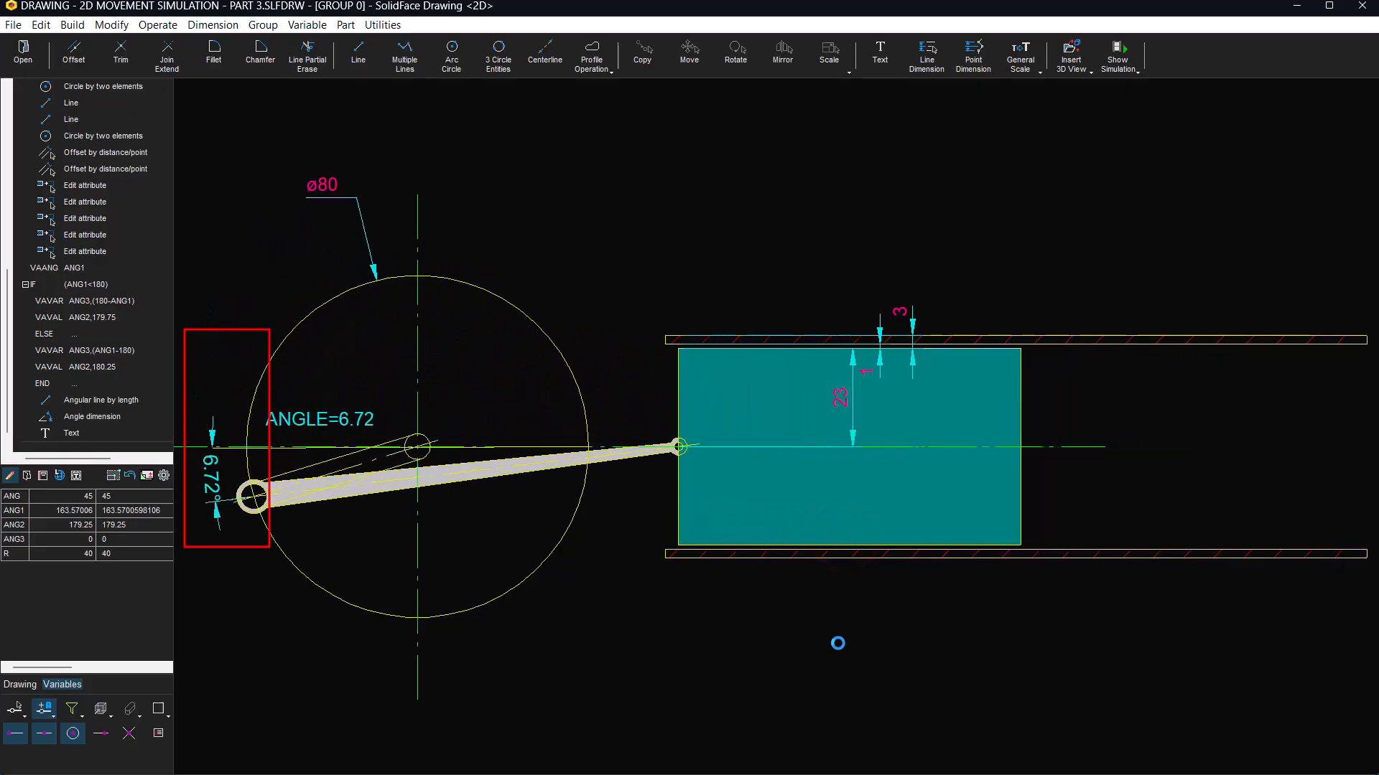
key("Escape")
key("Return")
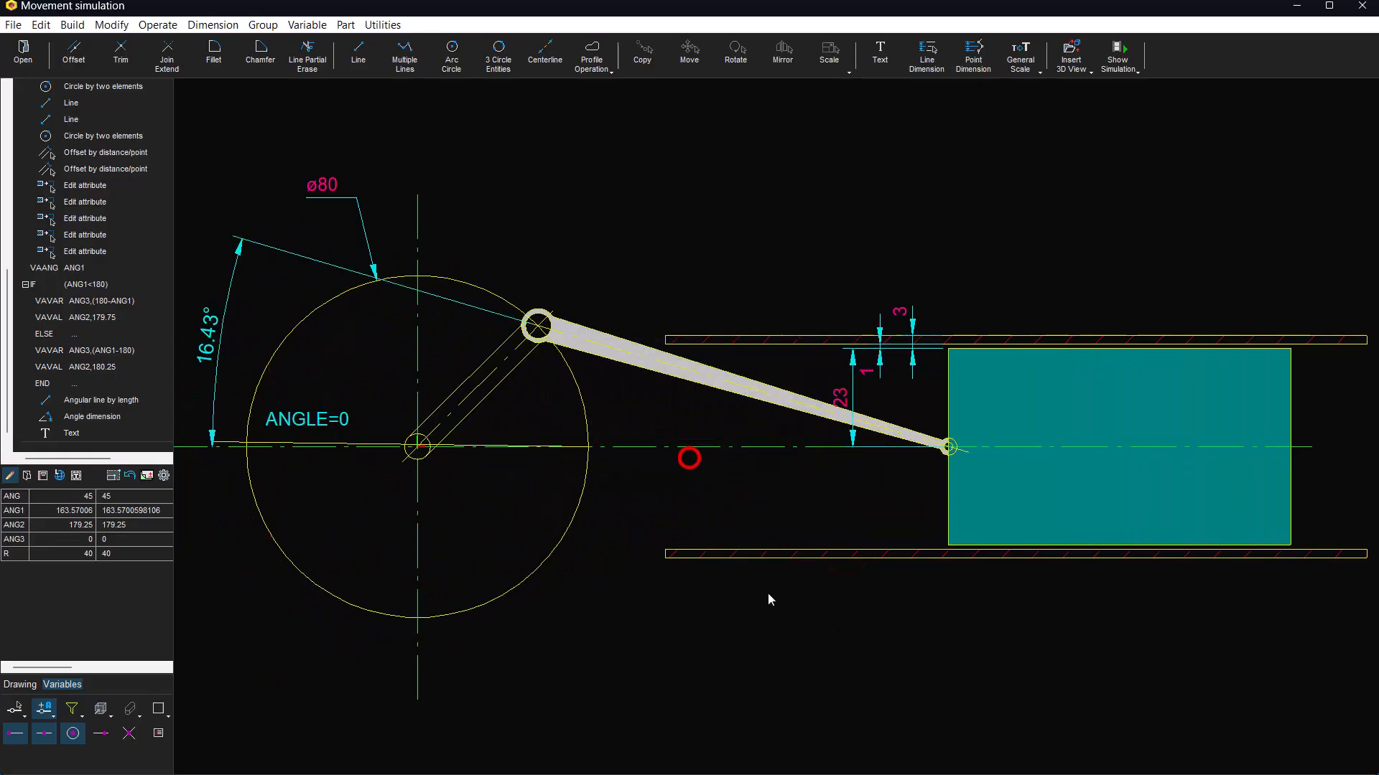
Step: Edit the saved movement simulation of variable ANG to keep Process parameterization enabled
left_click(306, 24)
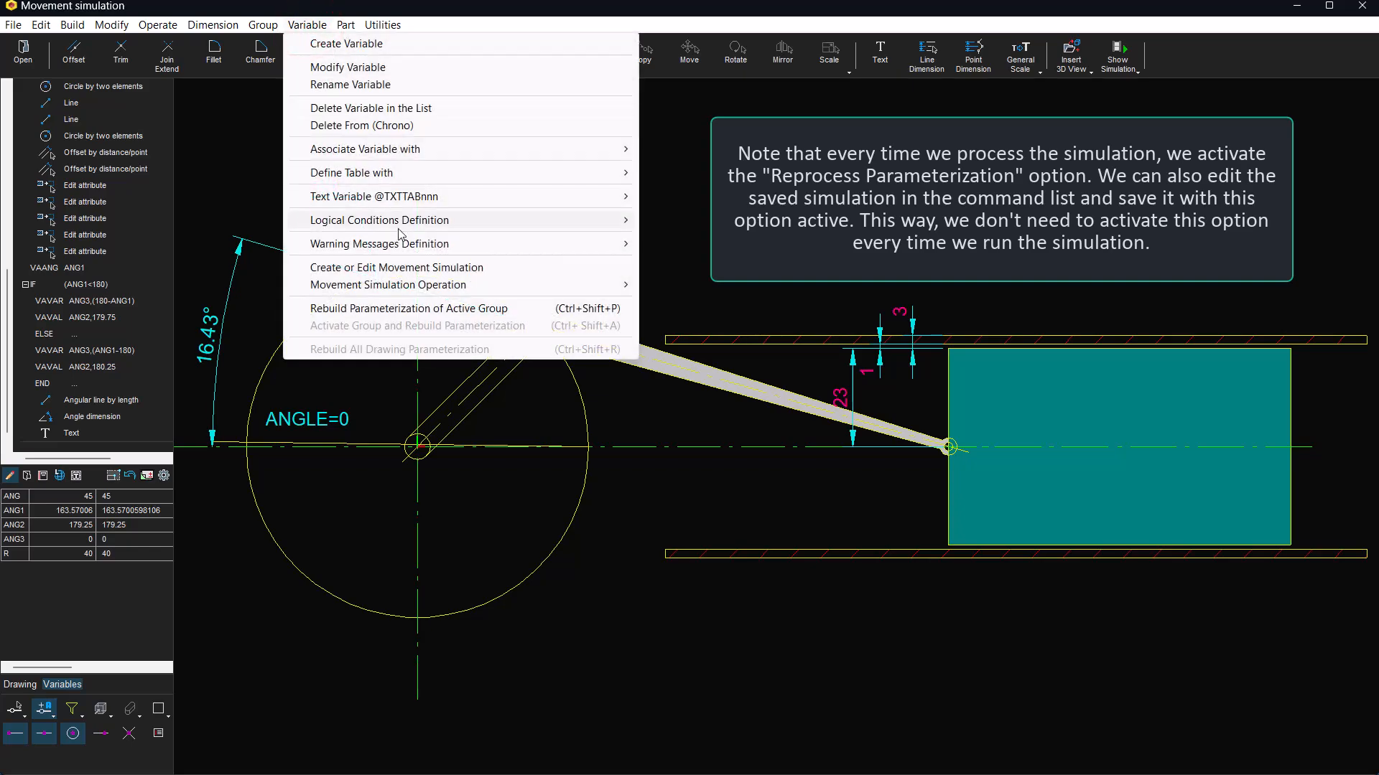
left_click(412, 267)
left_click(627, 439)
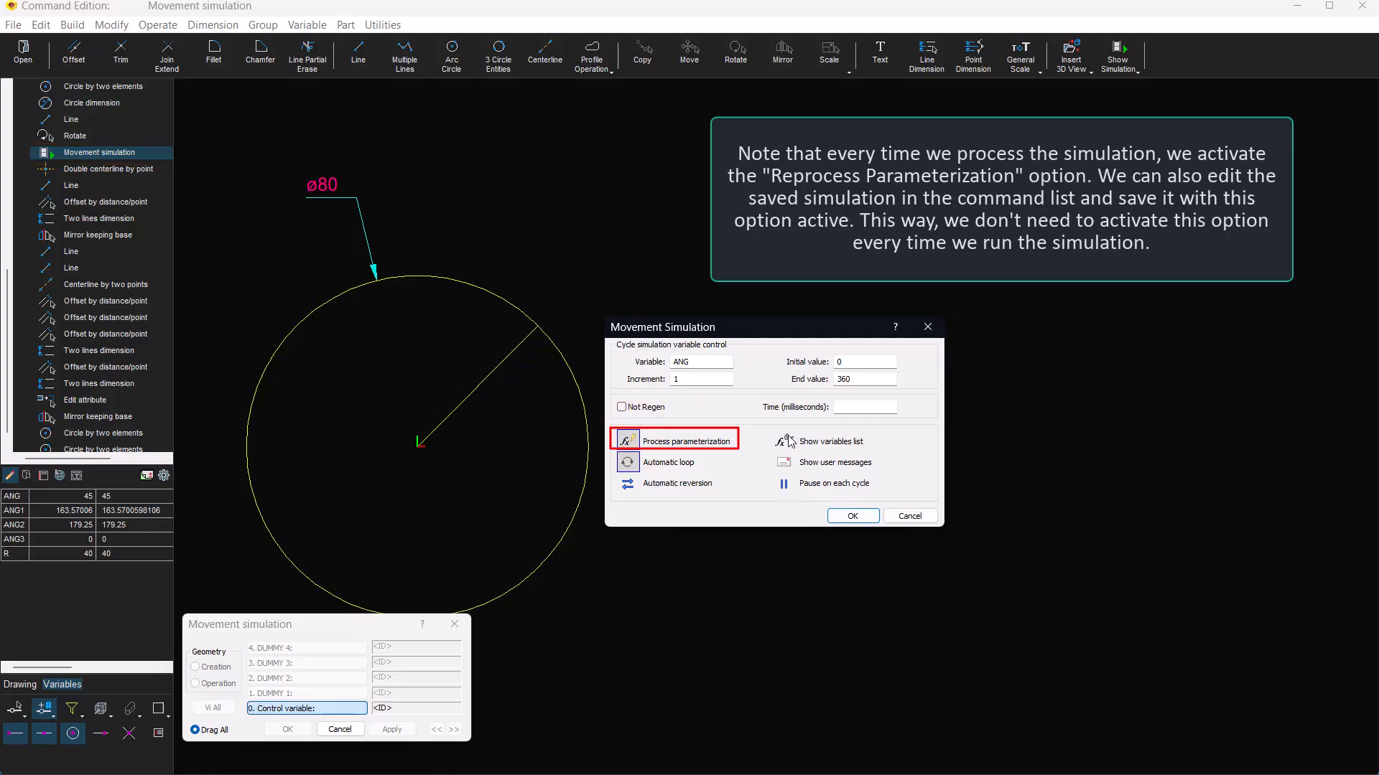
left_click(841, 514)
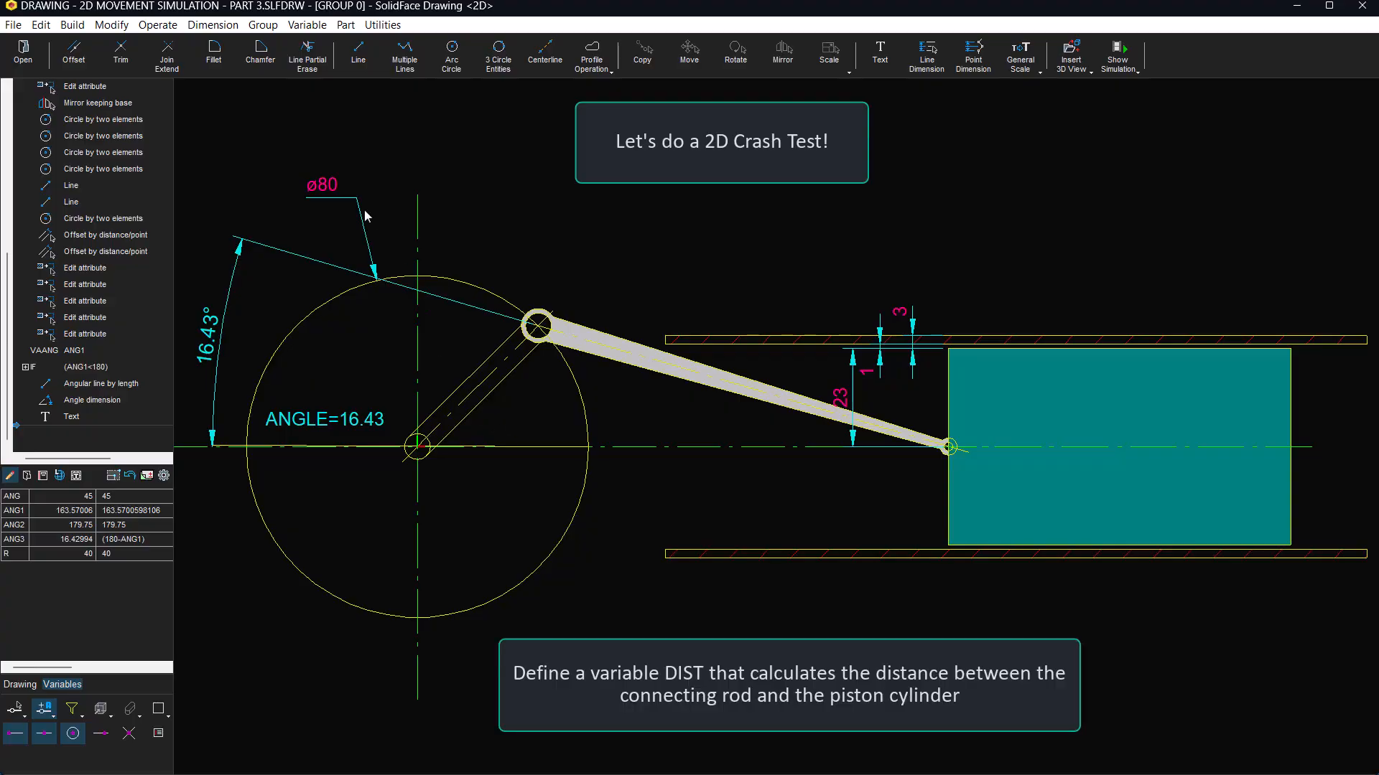
Step: Create a variable named DIST with the value 0
left_click(307, 26)
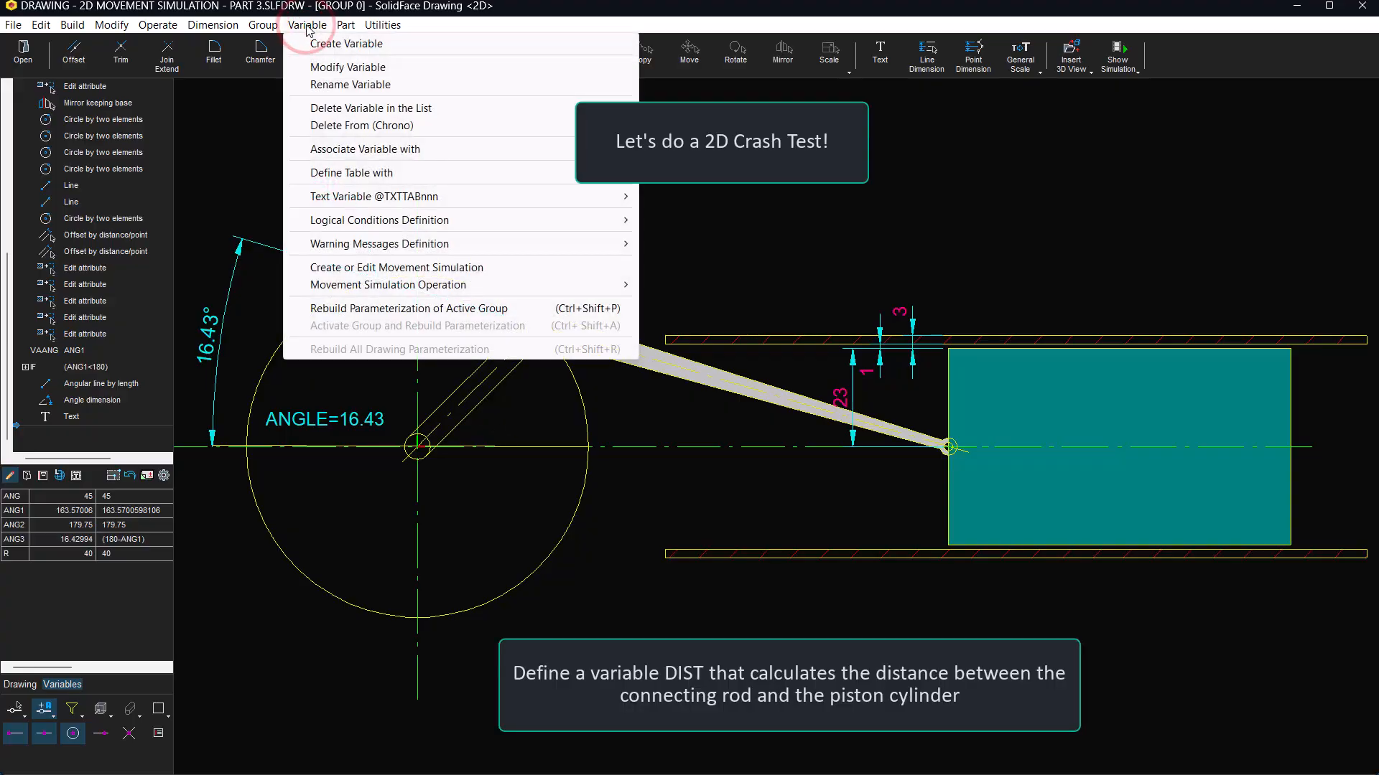
left_click(320, 43)
type("DIST")
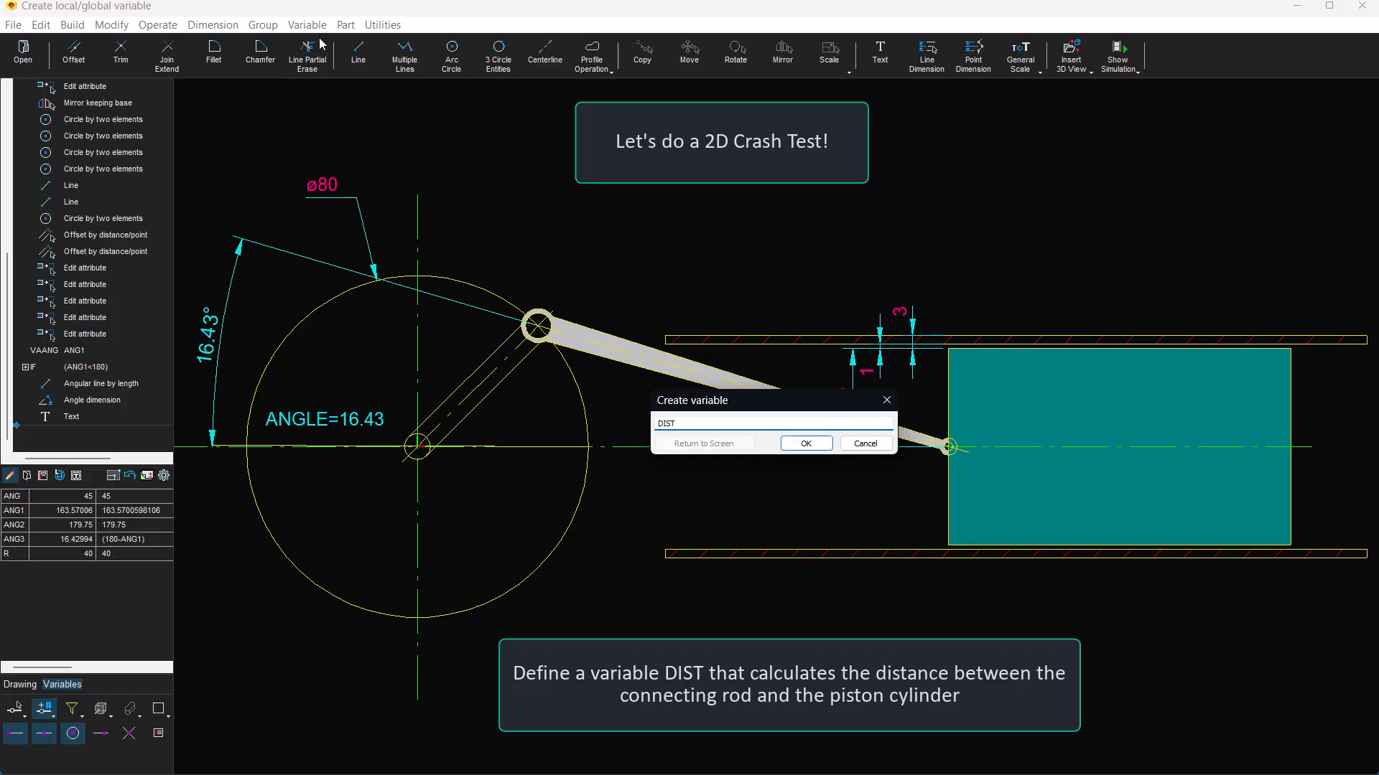
key("Return")
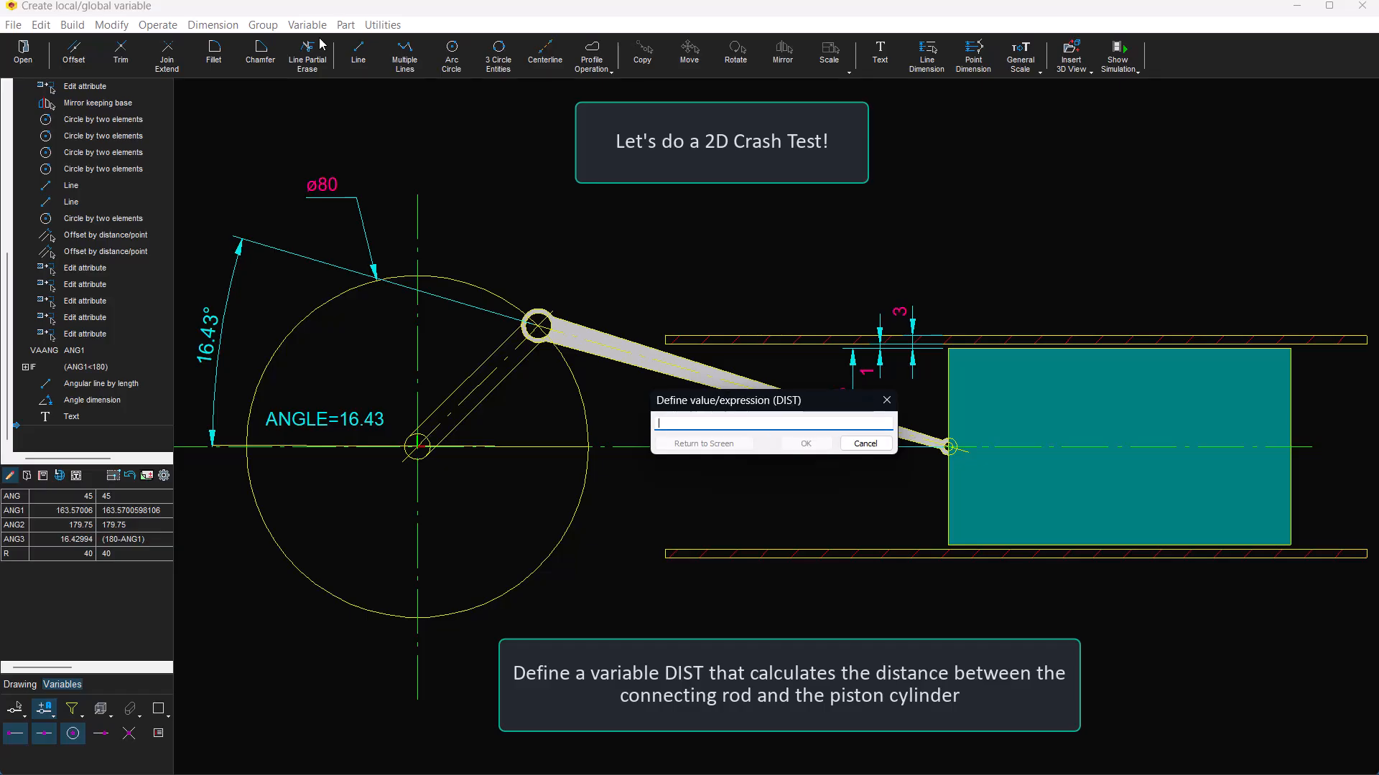
type("0")
key("Return")
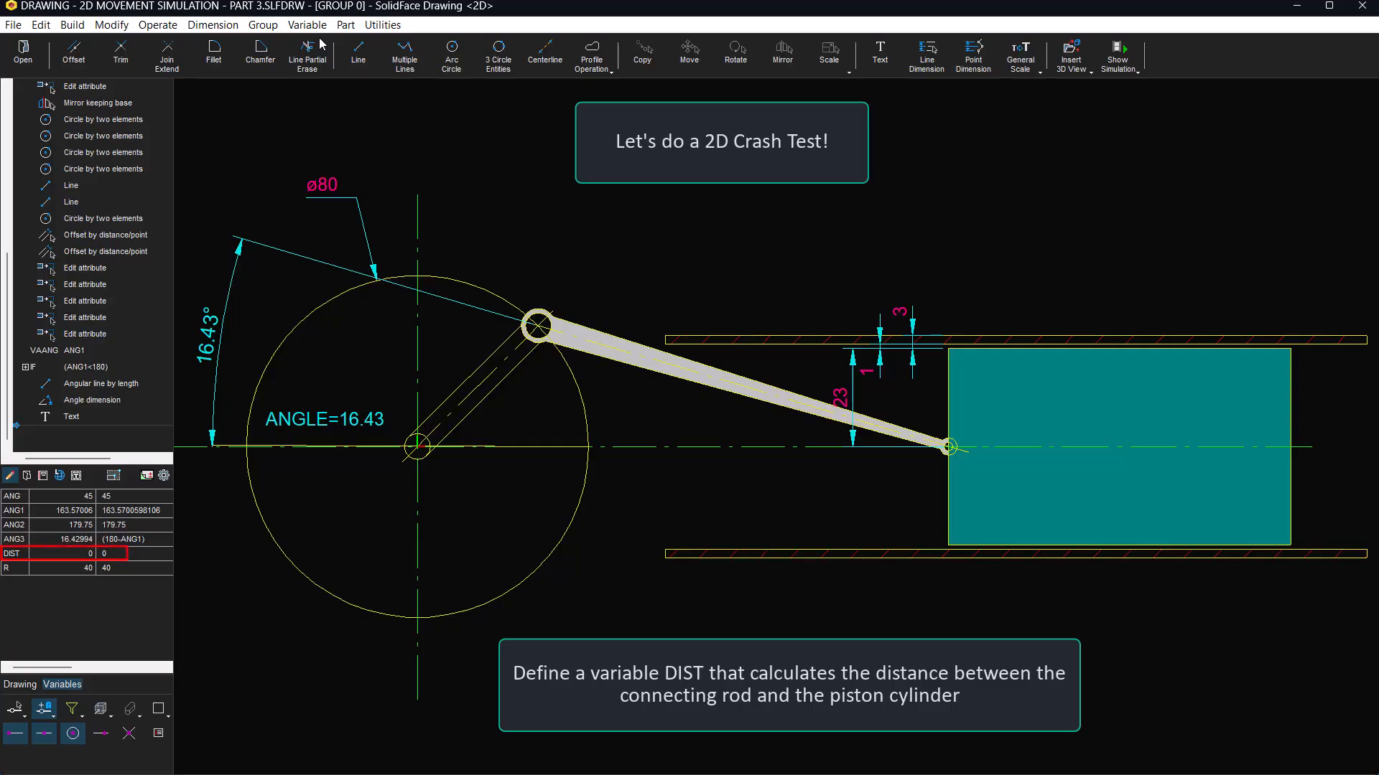
Step: Draw a vertical line from the upper cylinder wall's lower-left corner down across the connecting rod
left_click(359, 51)
left_click(692, 347)
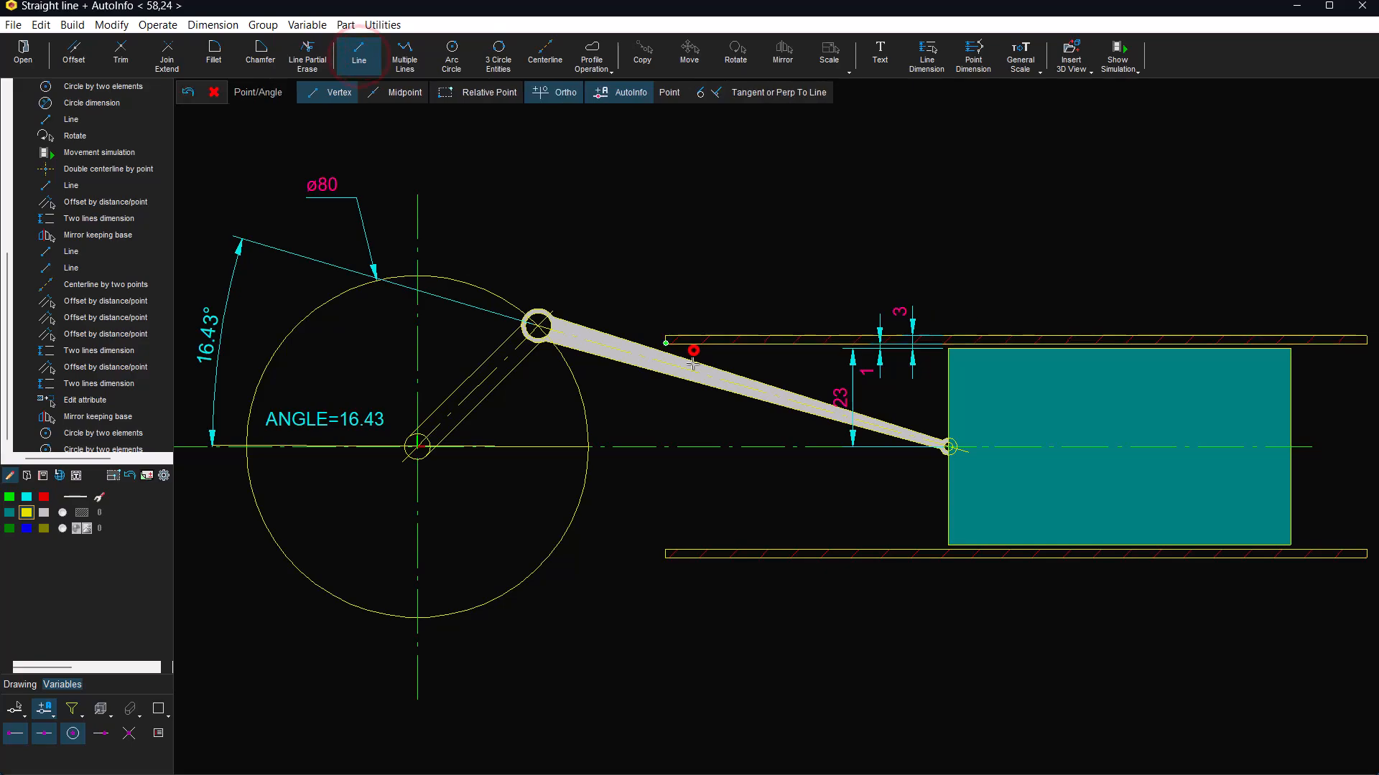
left_click(668, 529)
scroll(691, 316, "up", 4)
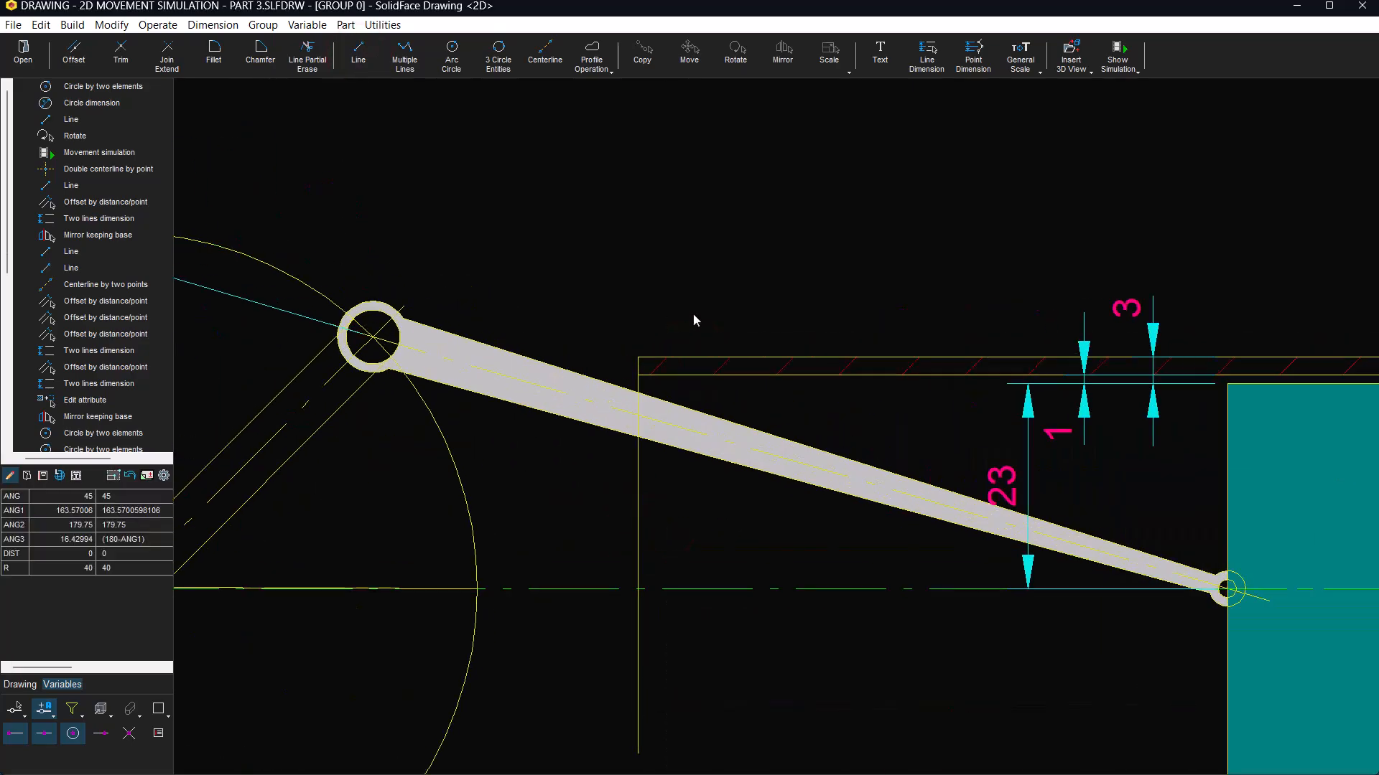
Step: Associate DIST with a two-point distance, starting at the intersection of the connecting rod's upper edge and the vertical line
left_click(298, 26)
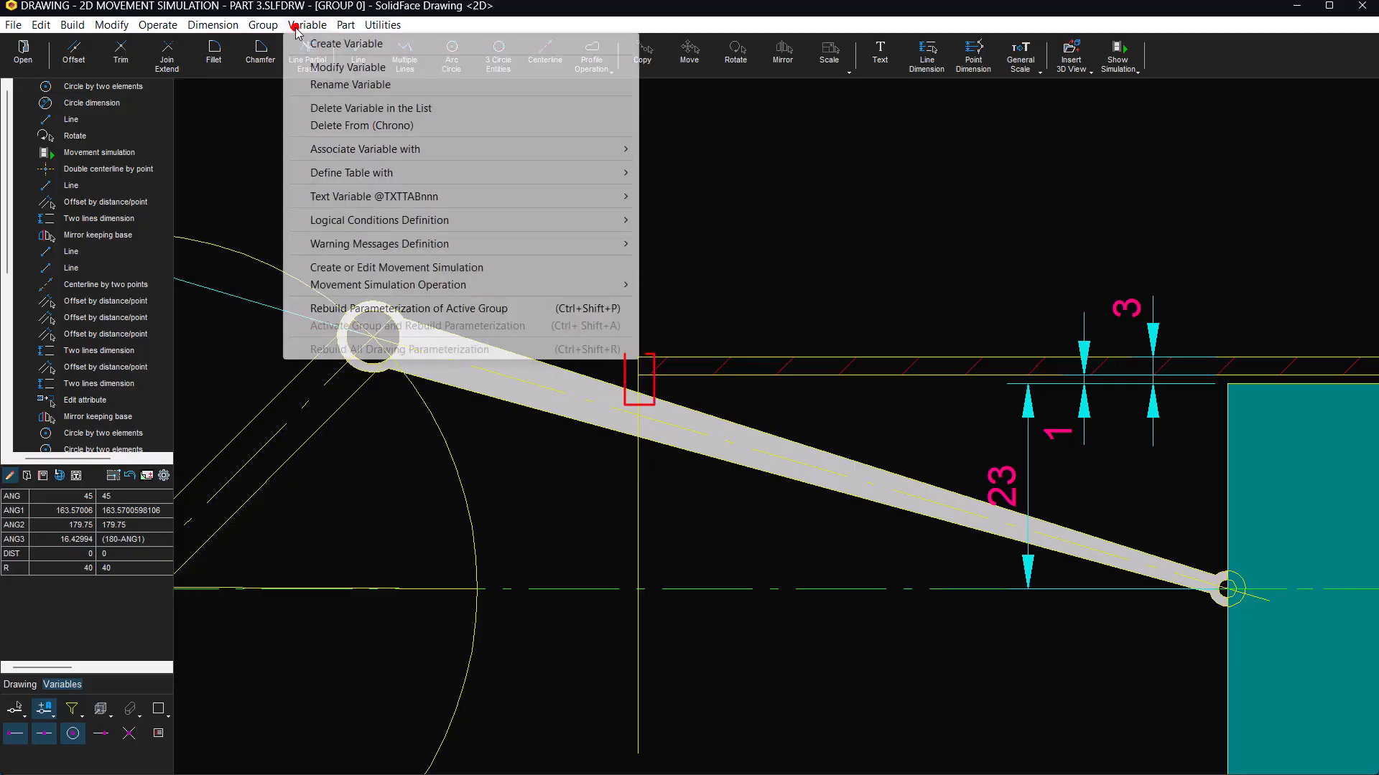
mouse_move(350, 149)
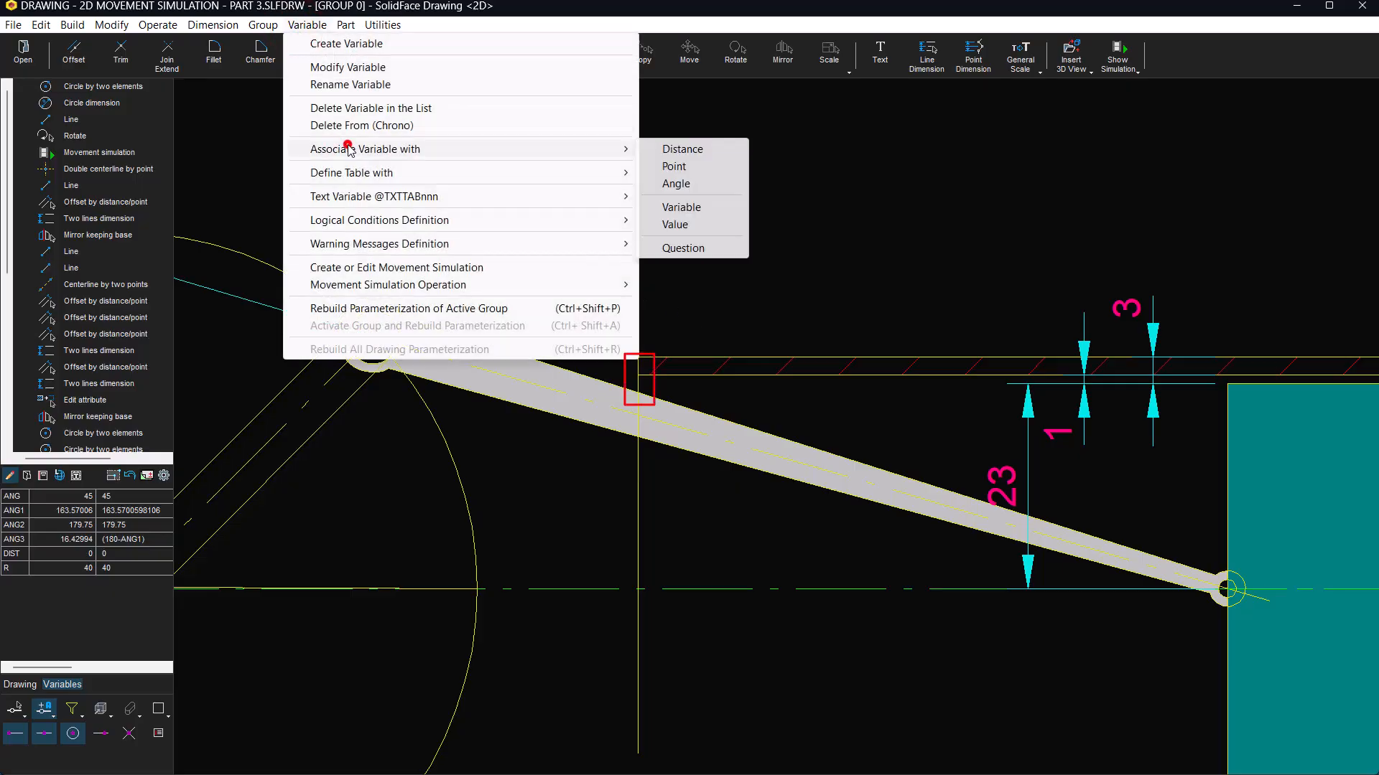
left_click(682, 149)
type("DIST")
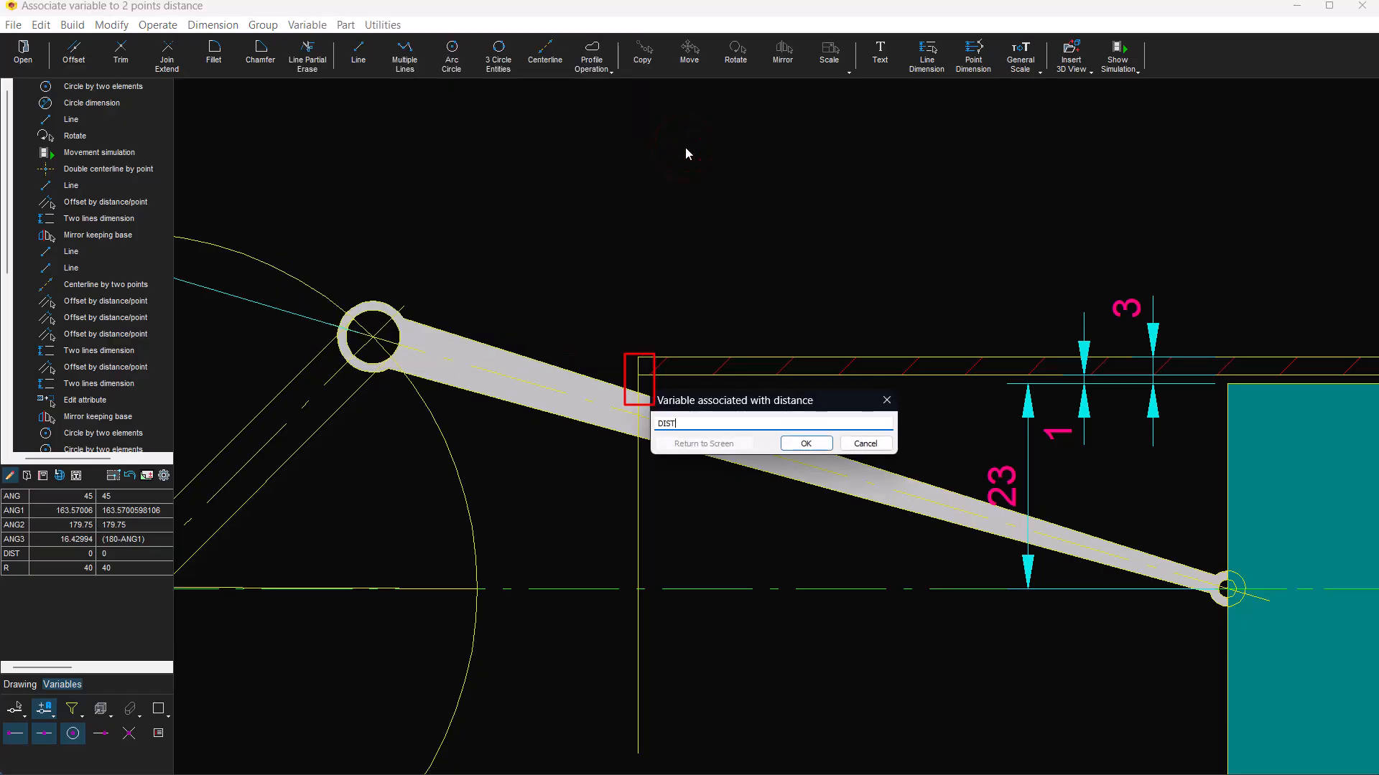
key("Return")
right_click(685, 148)
left_click(716, 170)
right_click(715, 170)
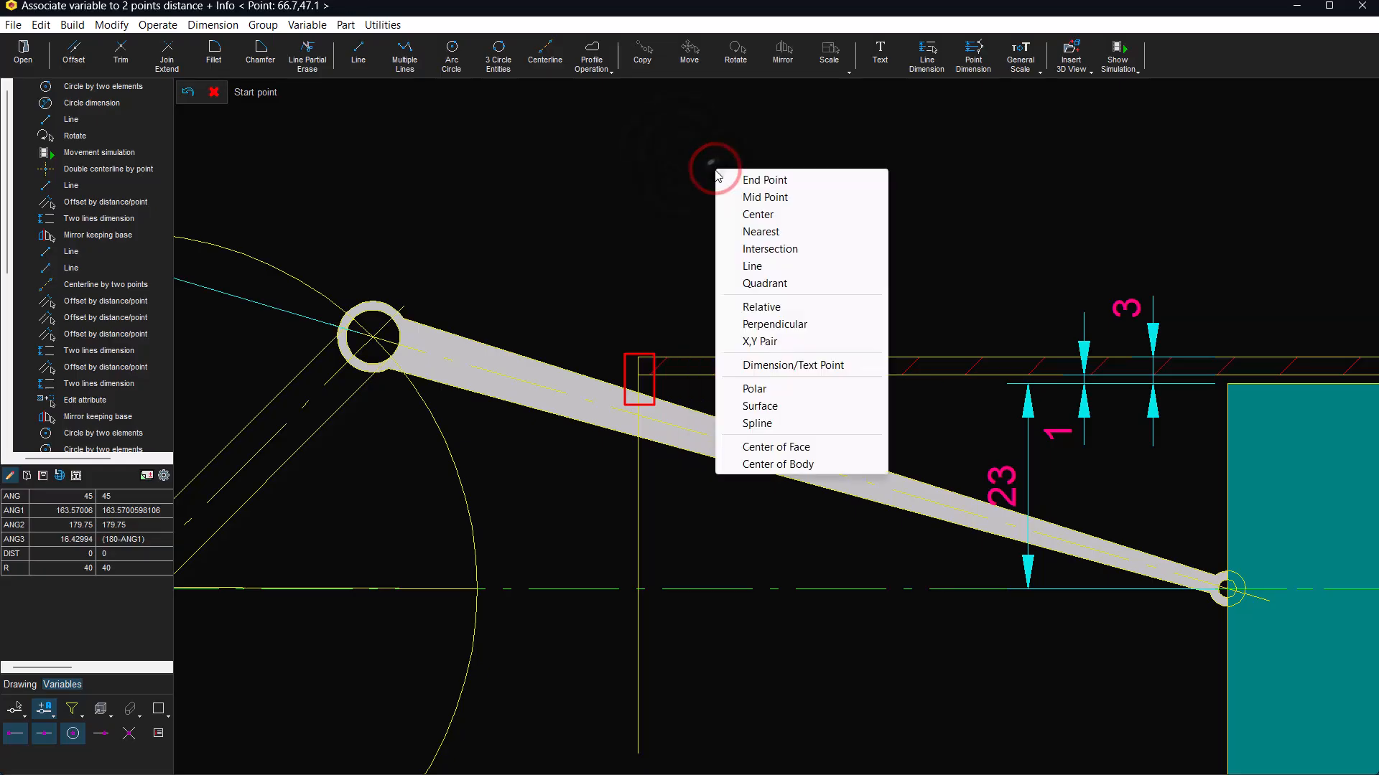
left_click(776, 246)
left_click(687, 407)
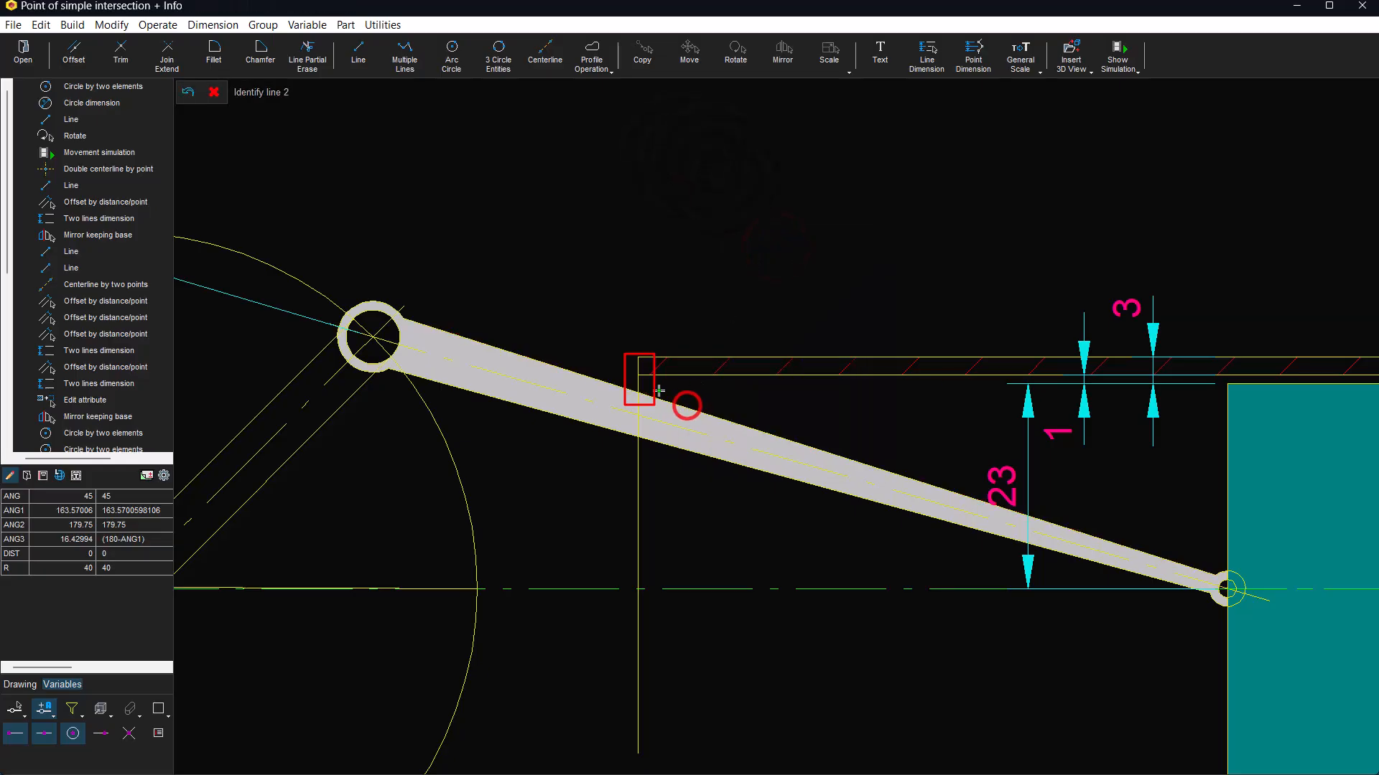
left_click(639, 387)
Step: Finish the DIST distance association with its endpoint at the upper cylinder wall's lower-left corner
right_click(665, 388)
left_click(713, 398)
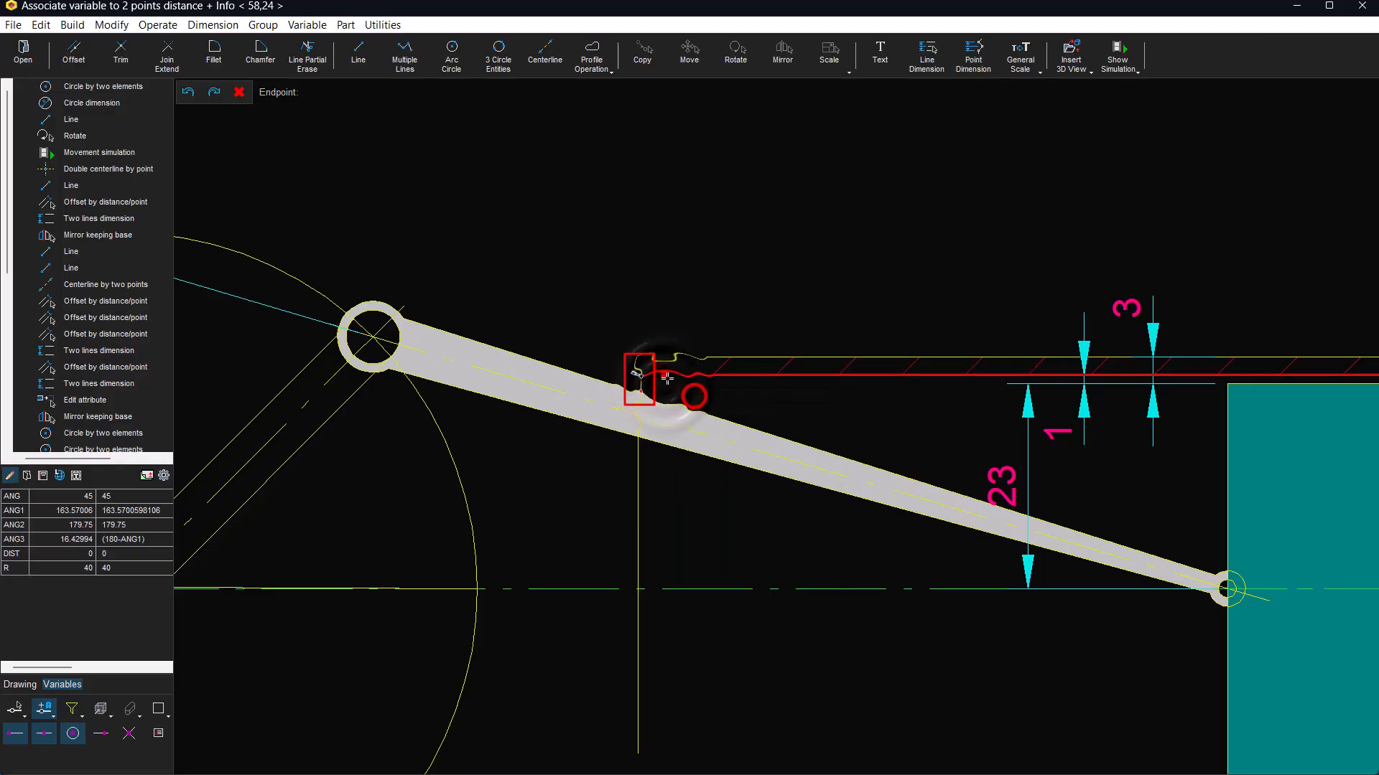
left_click(687, 392)
left_click(795, 449)
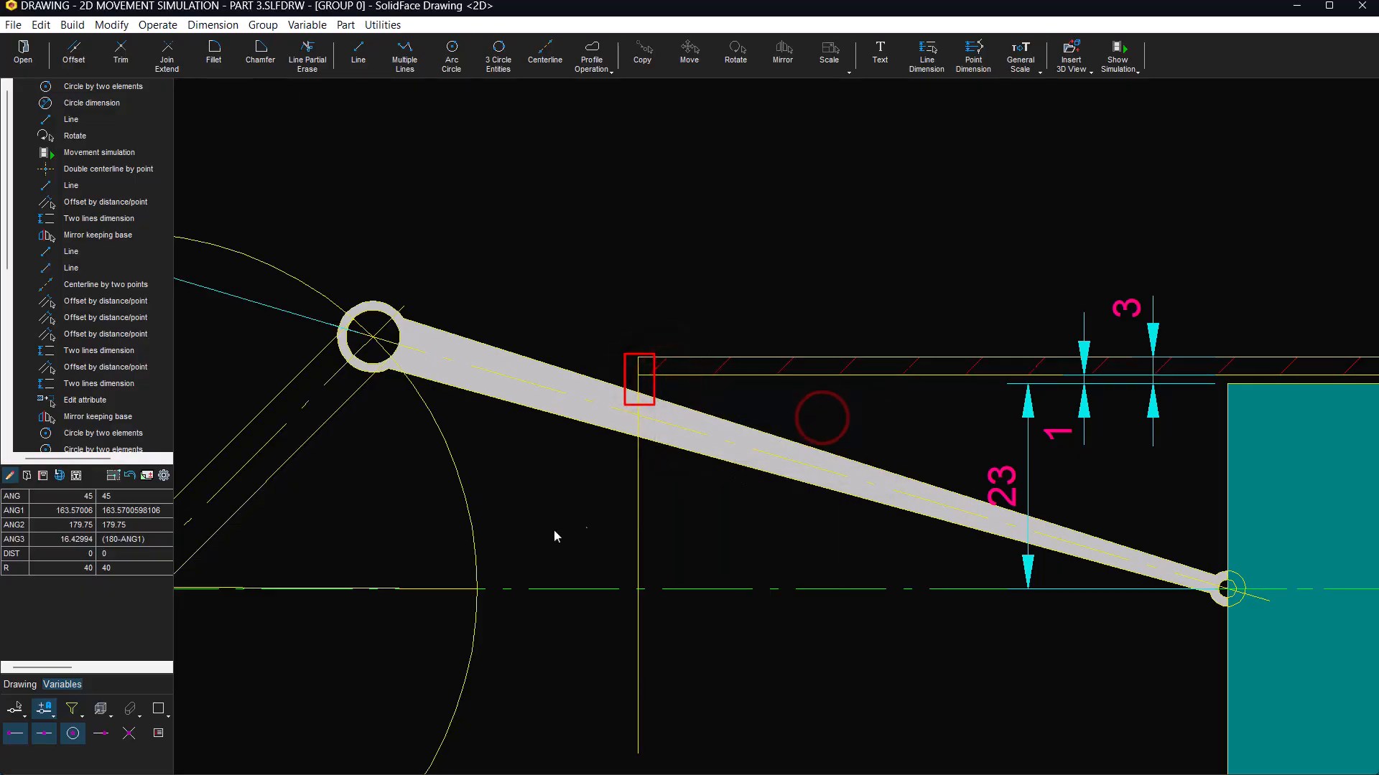
Step: Rebuild the parameterization of the active group so DIST receives the vertical distance
scroll(127, 412, "down", 5)
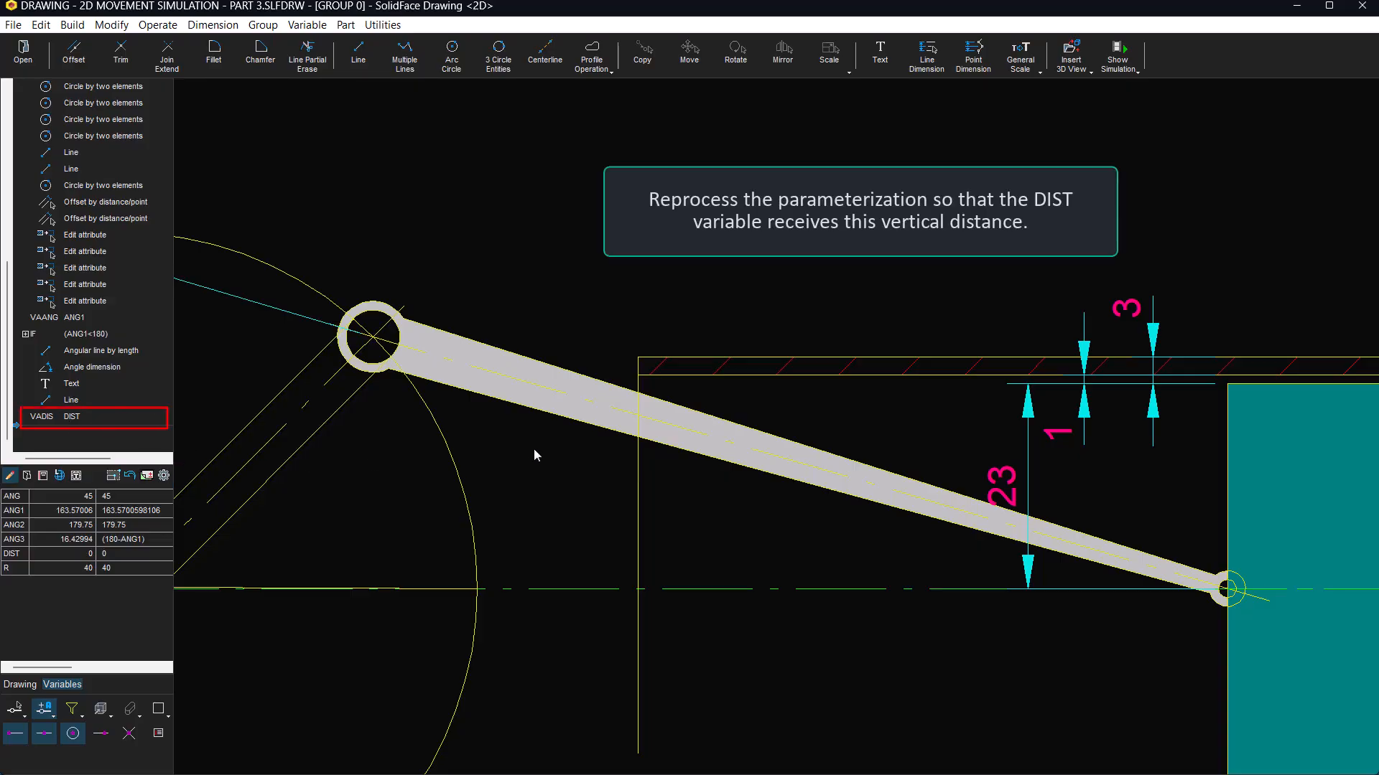
left_click(310, 24)
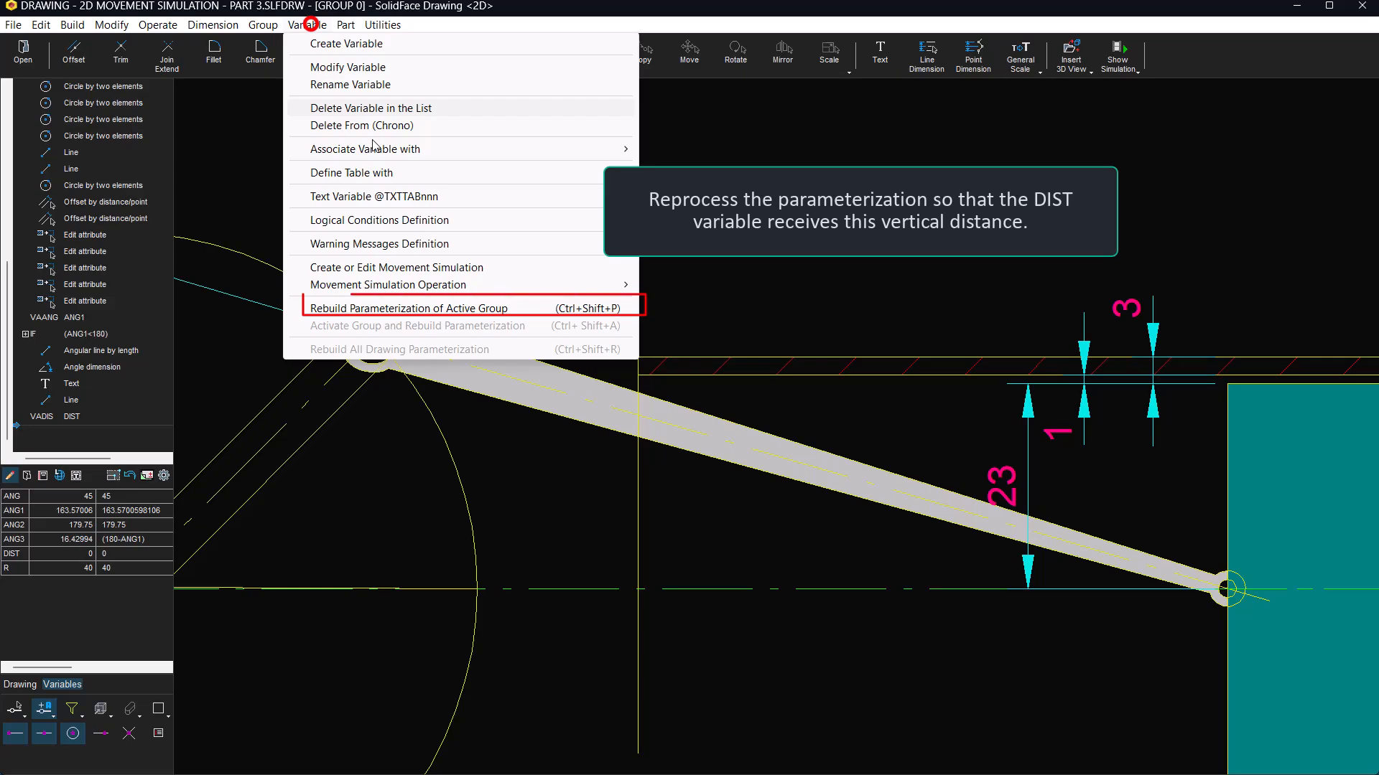
left_click(426, 309)
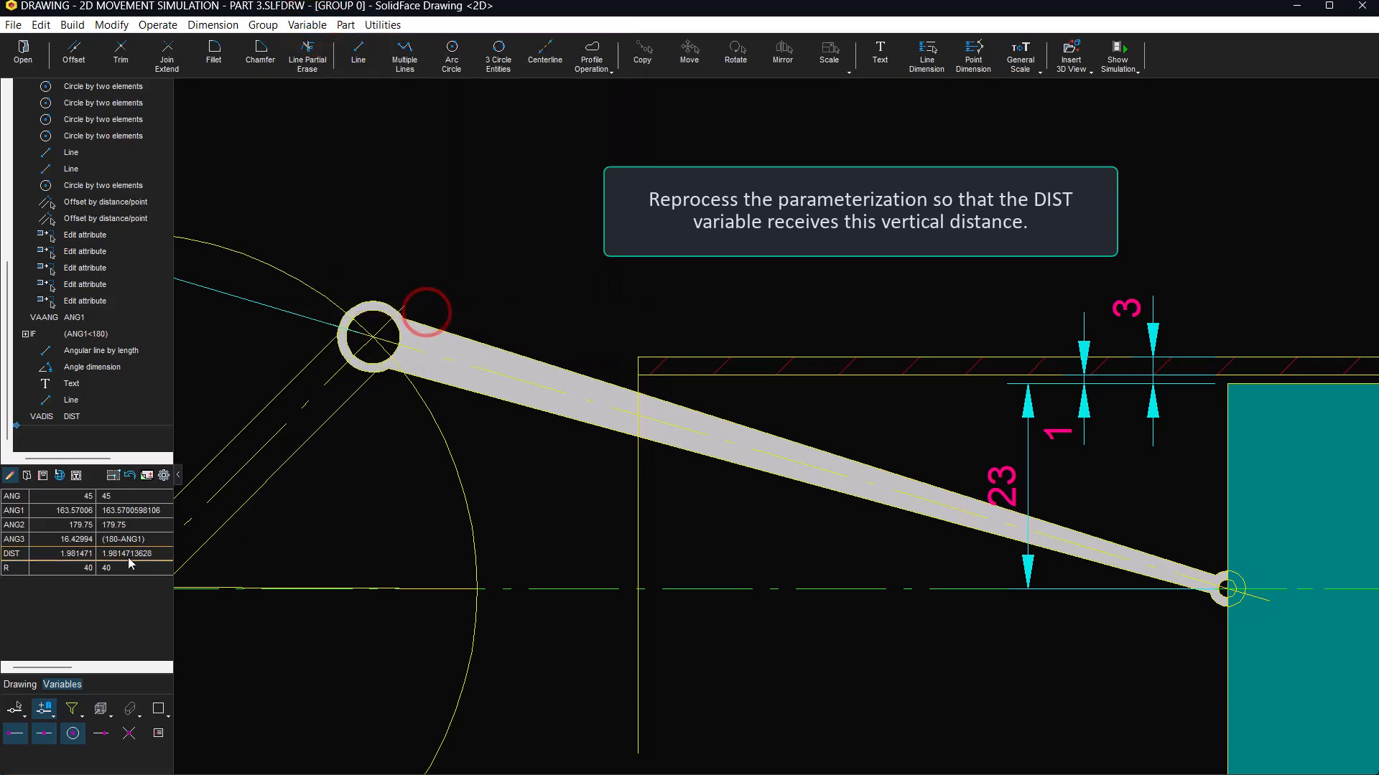
Step: Dimension the vertical gap between the cylinder wall's lower corner and the vertical line's intersection with the rod's upper edge
left_click(973, 61)
right_click(720, 375)
left_click(779, 470)
left_click(709, 406)
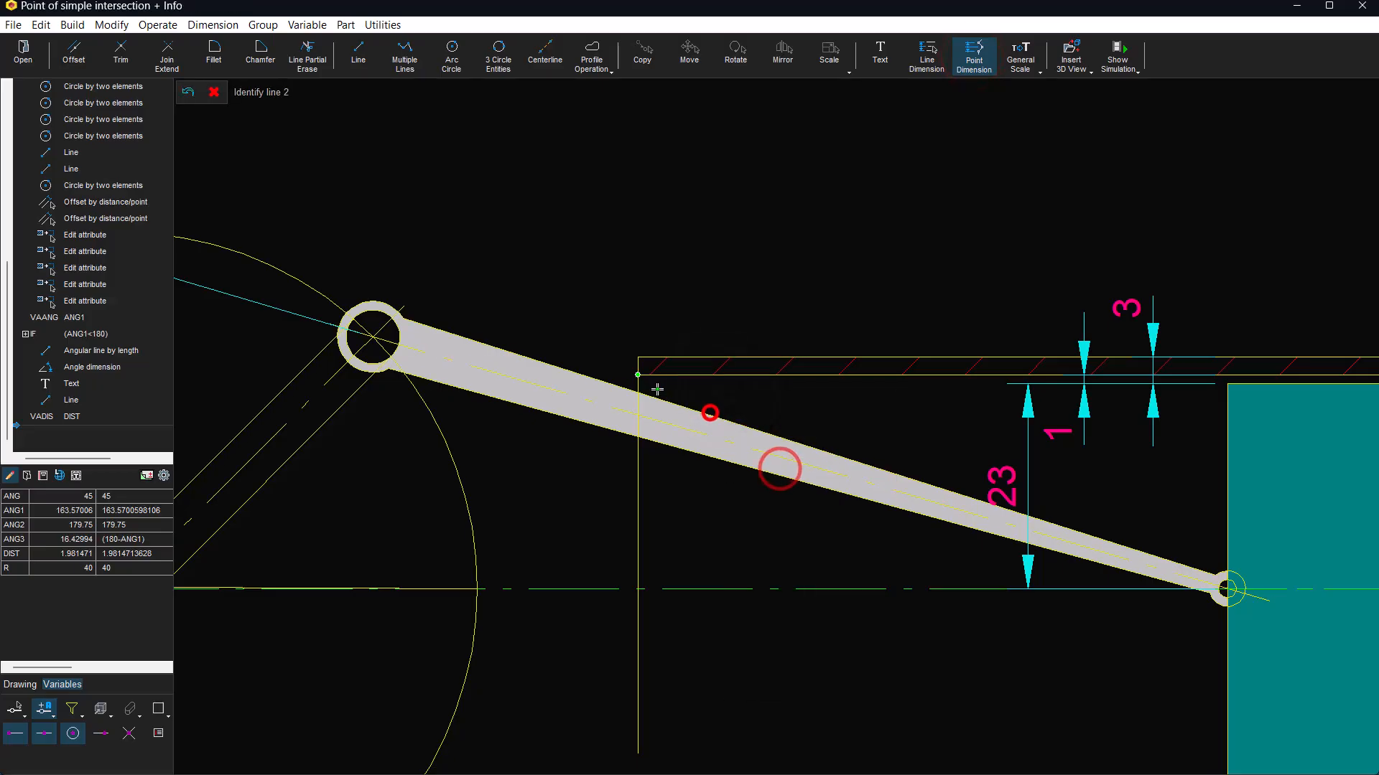
left_click(634, 455)
left_click(791, 376)
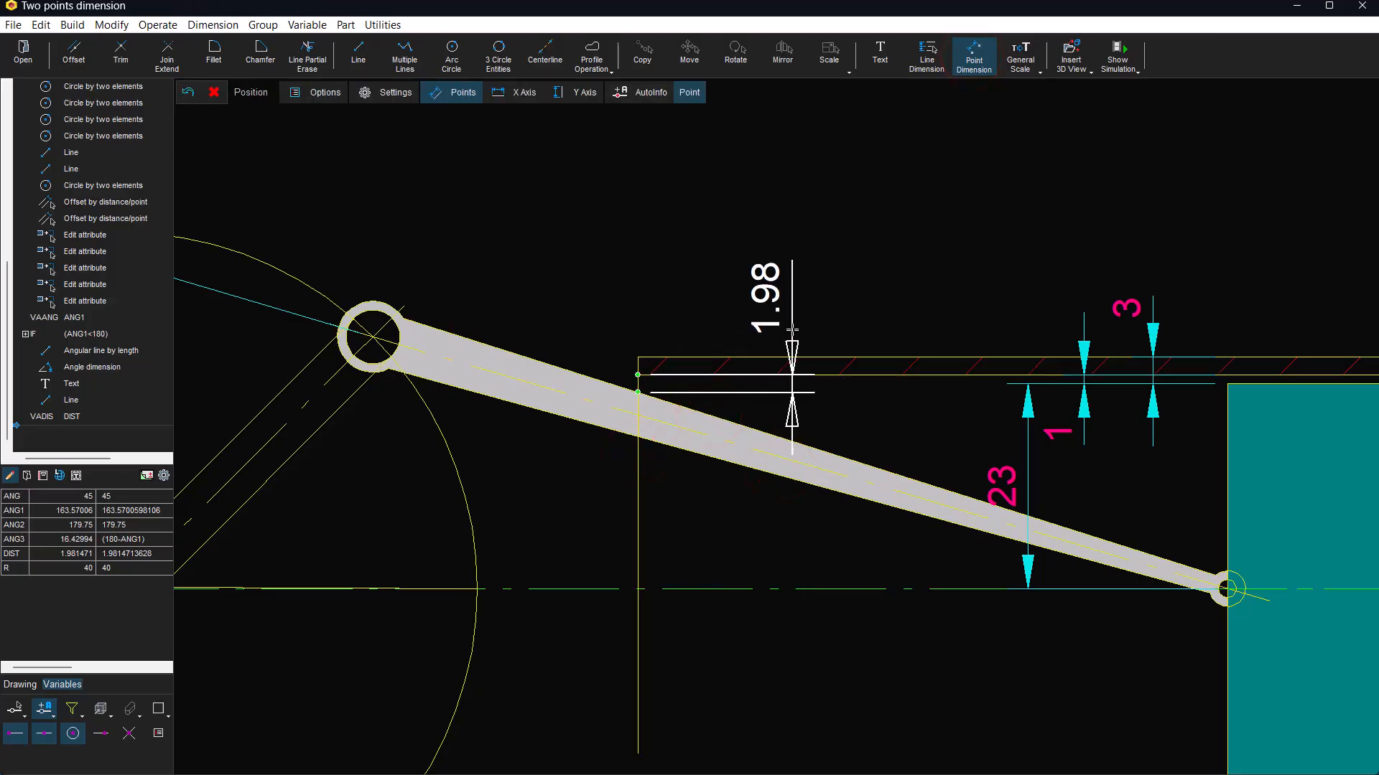
left_click(797, 330)
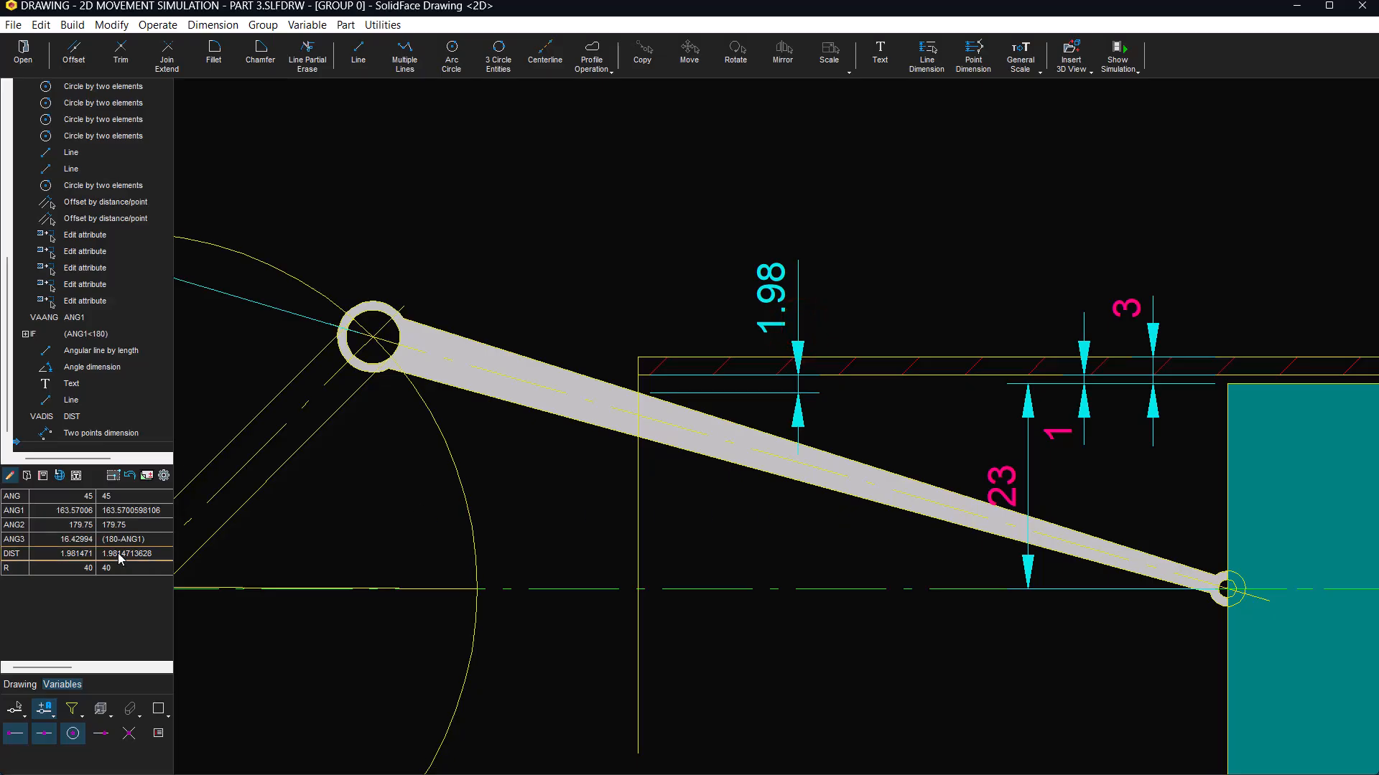
Step: Edit the gap dimension's properties to show its value with four decimal places
double_click(790, 300)
double_click(319, 648)
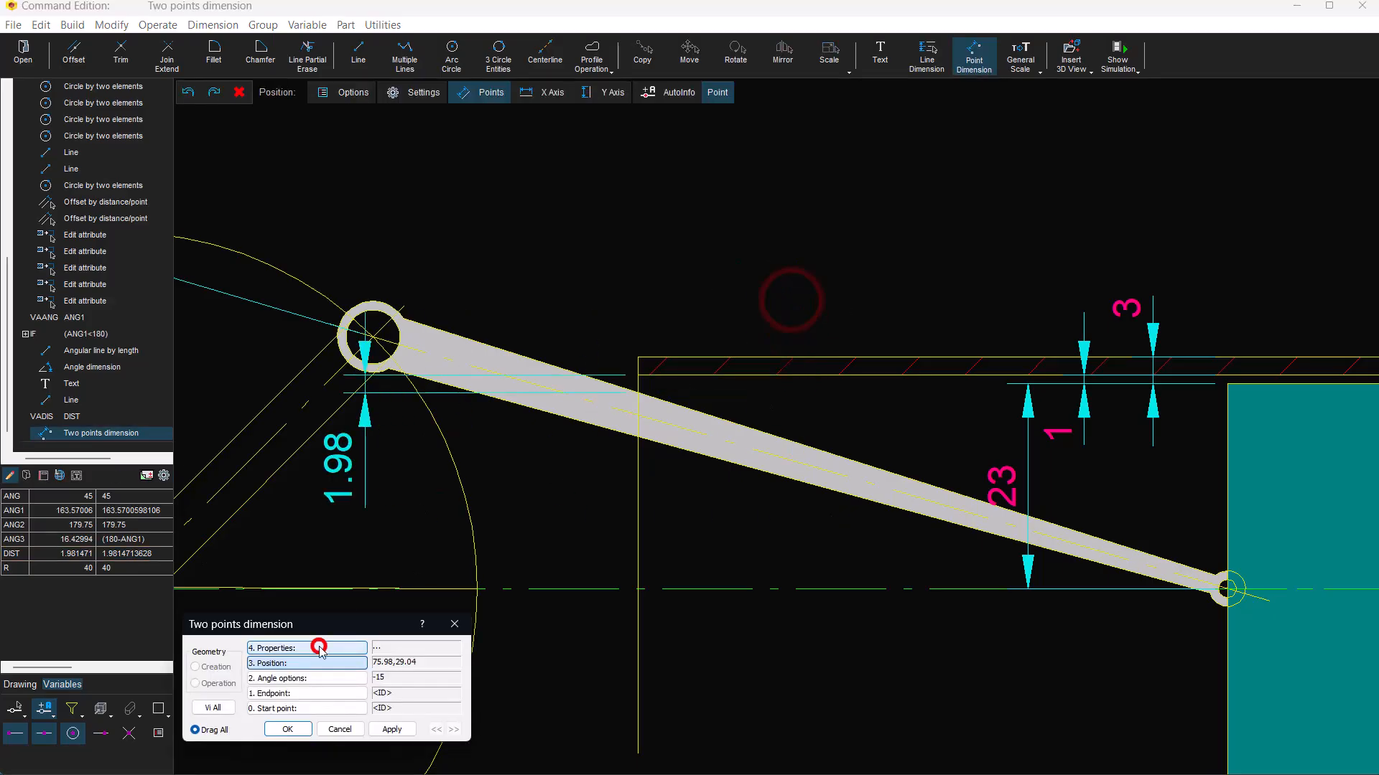
left_click(738, 384)
left_click(732, 444)
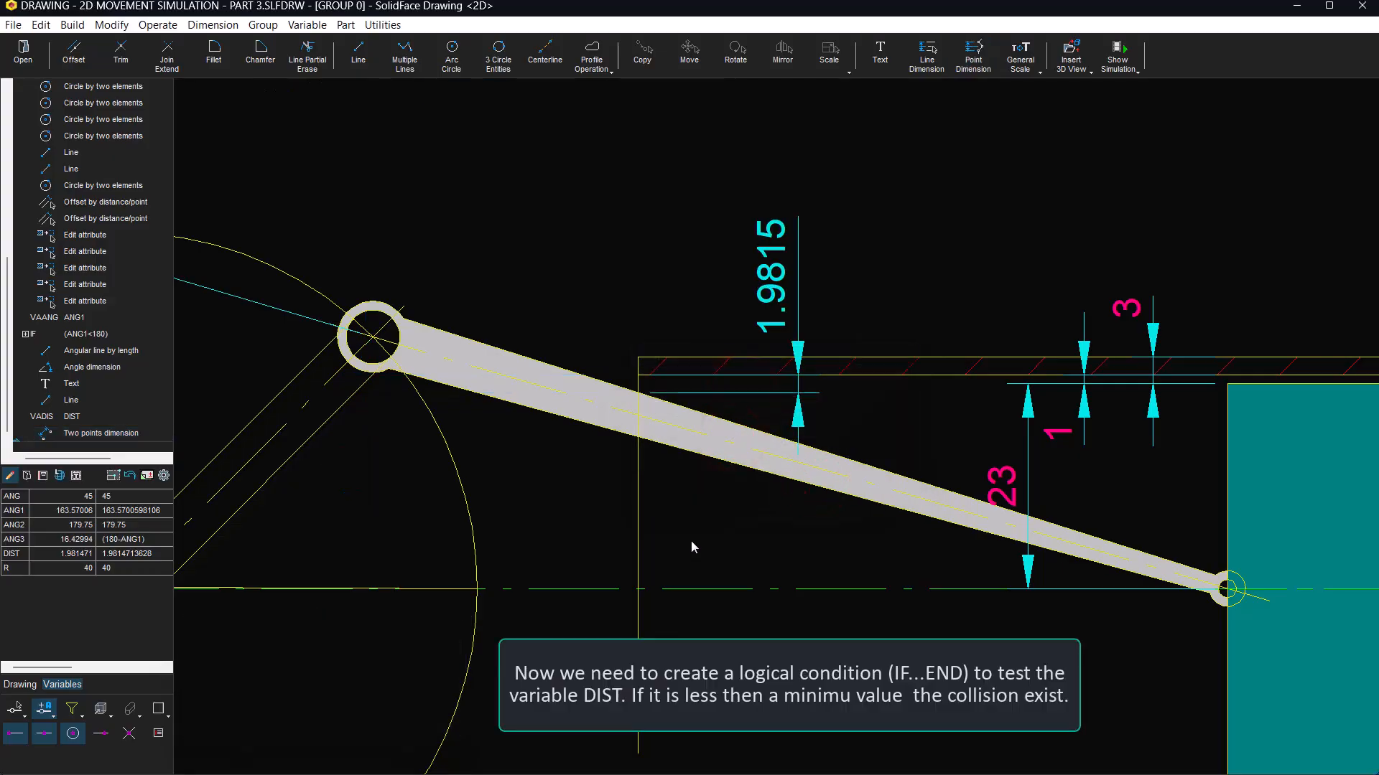
Step: Begin an IF condition block with the expression (DIST<.001)
left_click(306, 25)
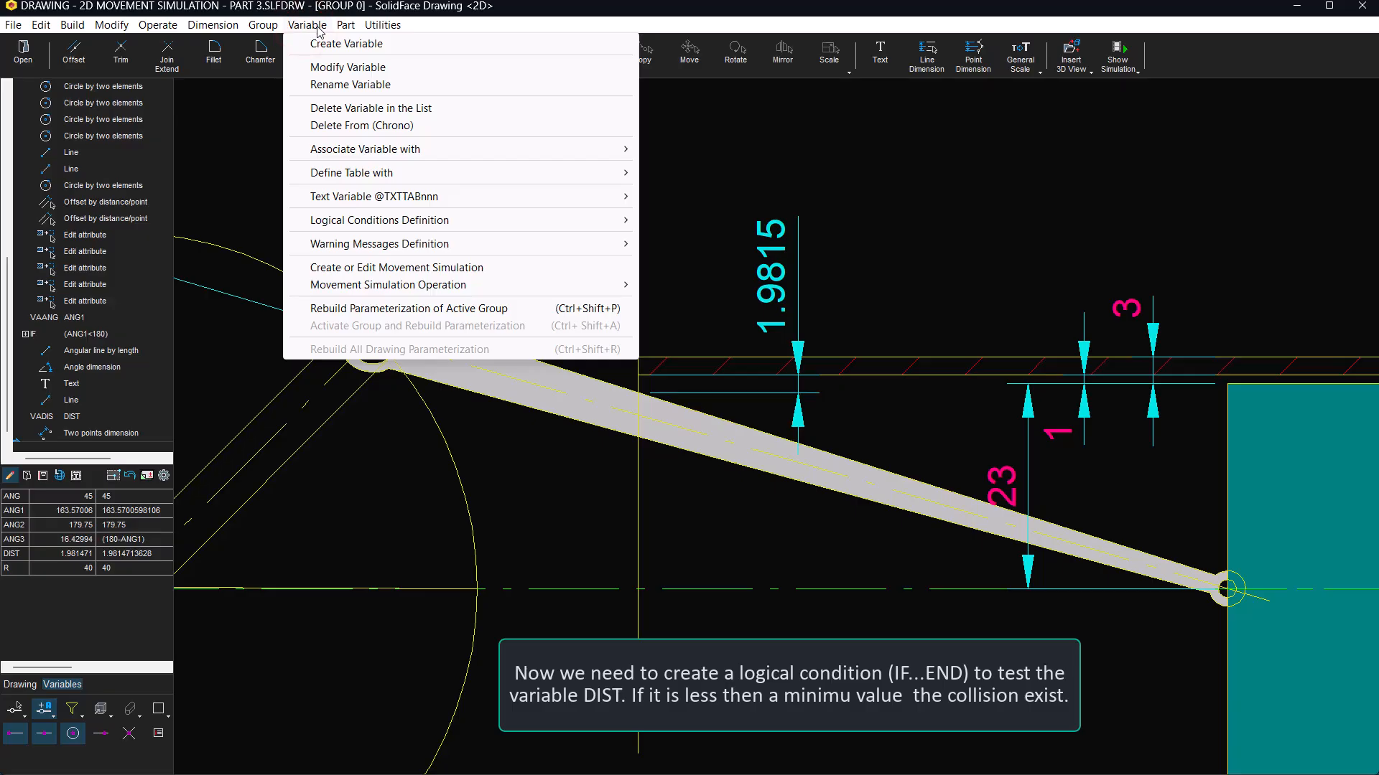
left_click(416, 220)
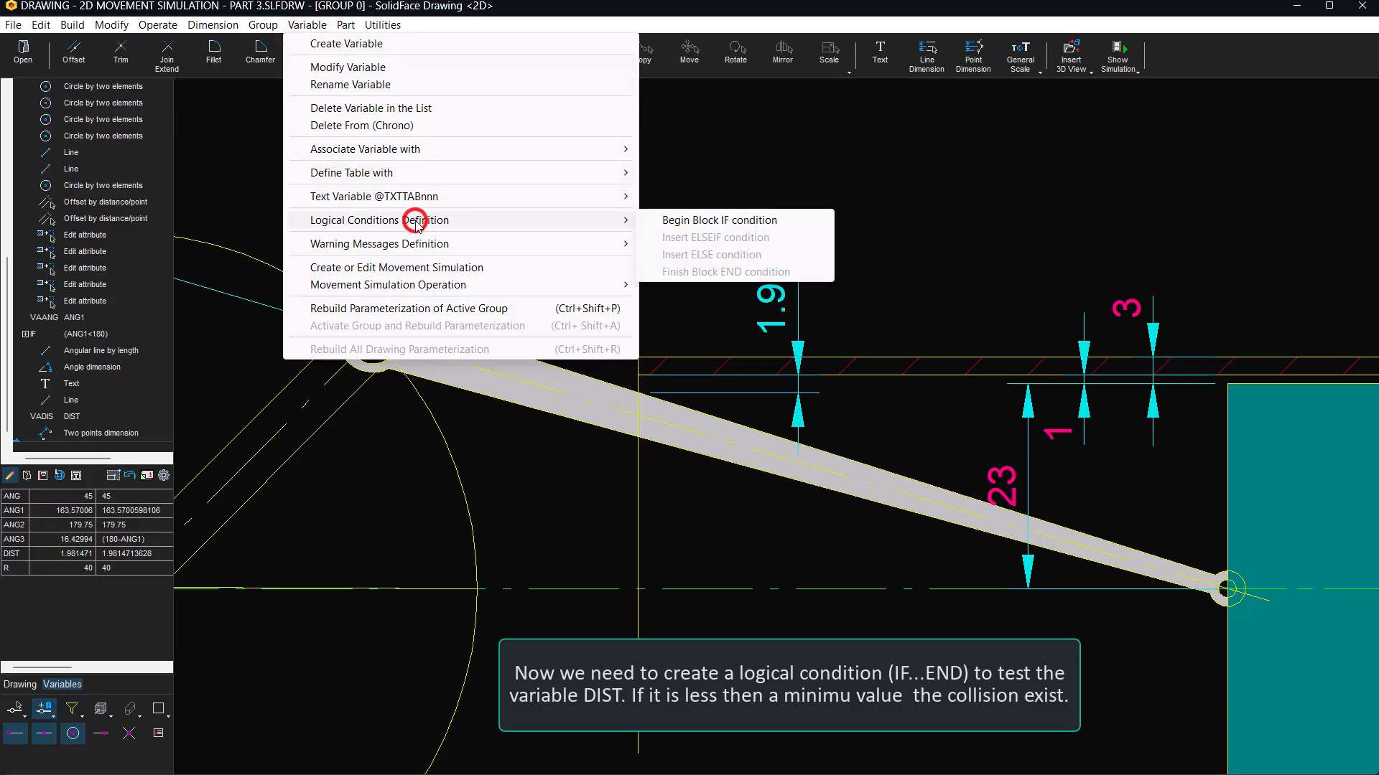
left_click(690, 222)
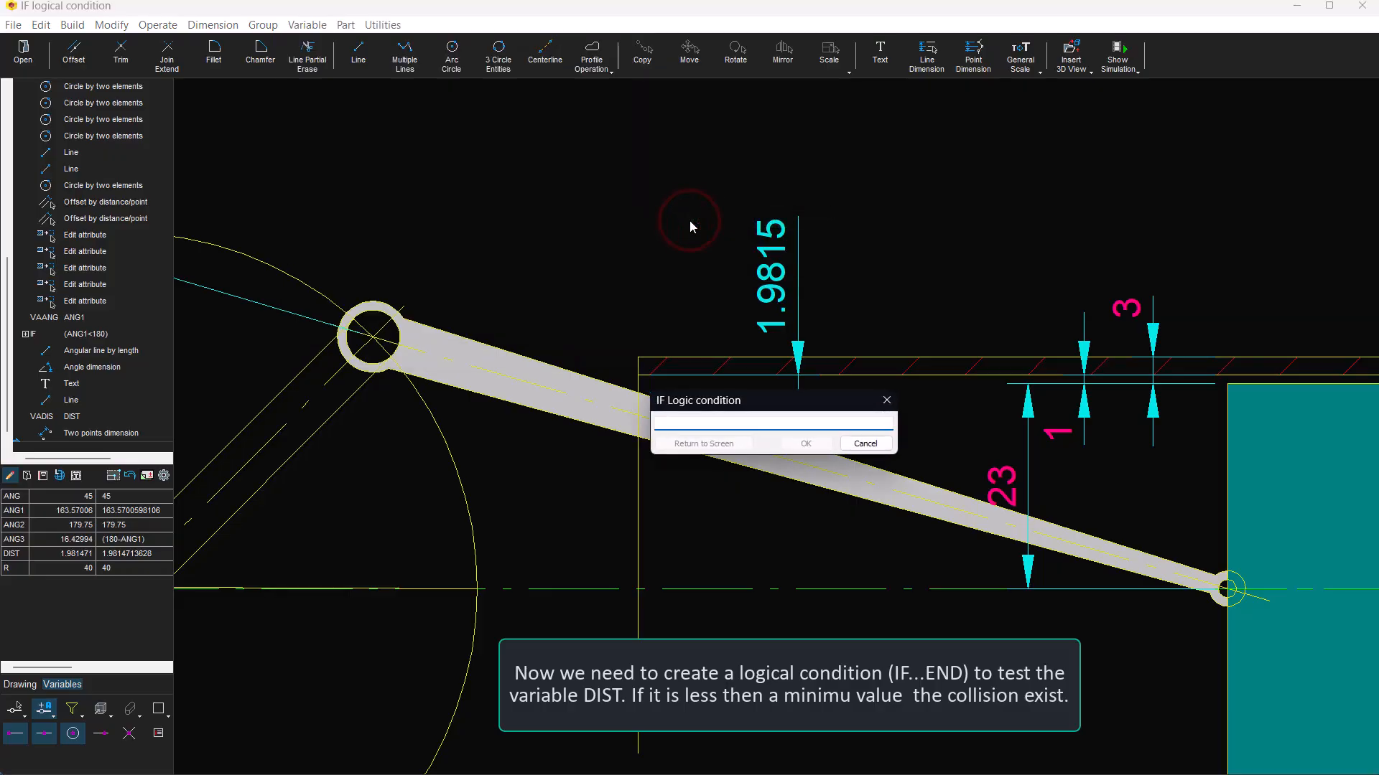
type("(DIST<.001)")
key("Return")
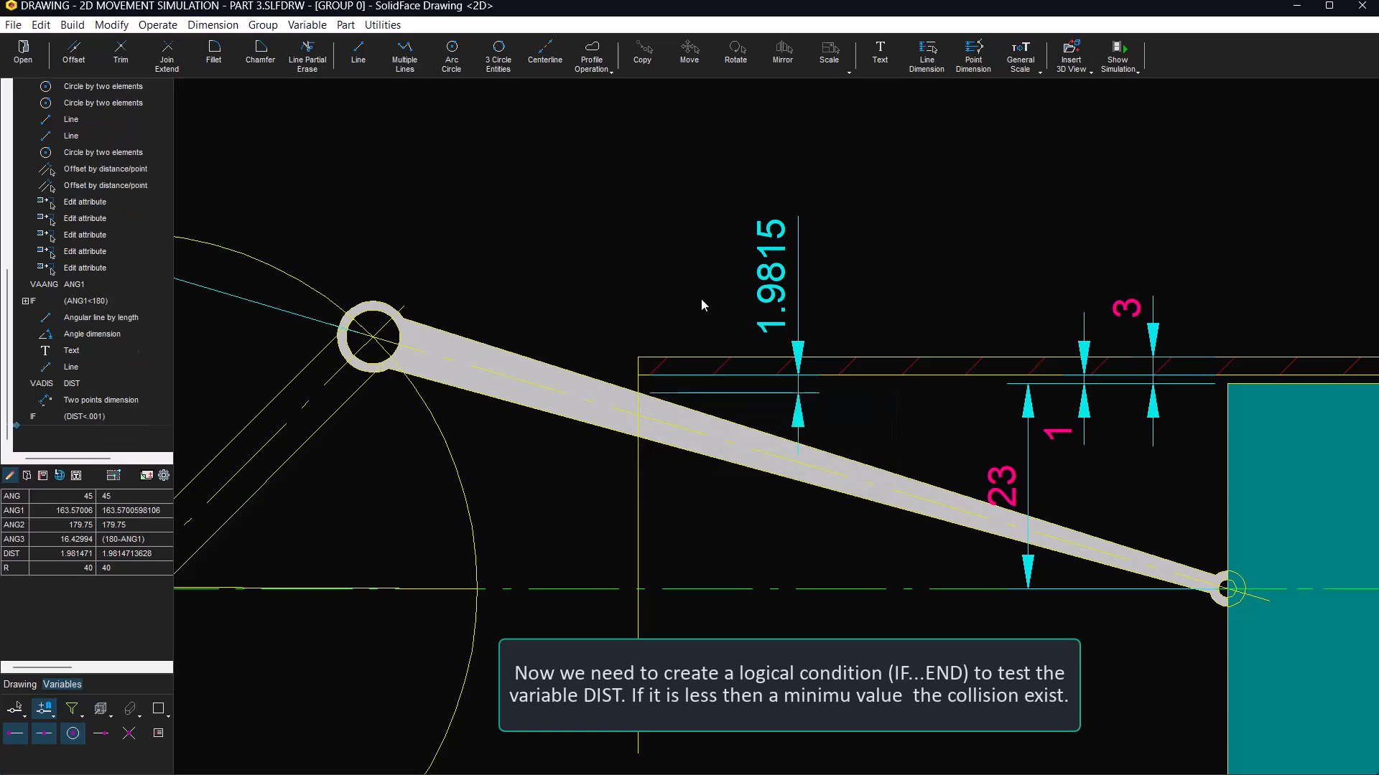
Step: Add a warning message with one value inside the IF block, using DIST and the text "*** COLLISION:"
left_click(307, 24)
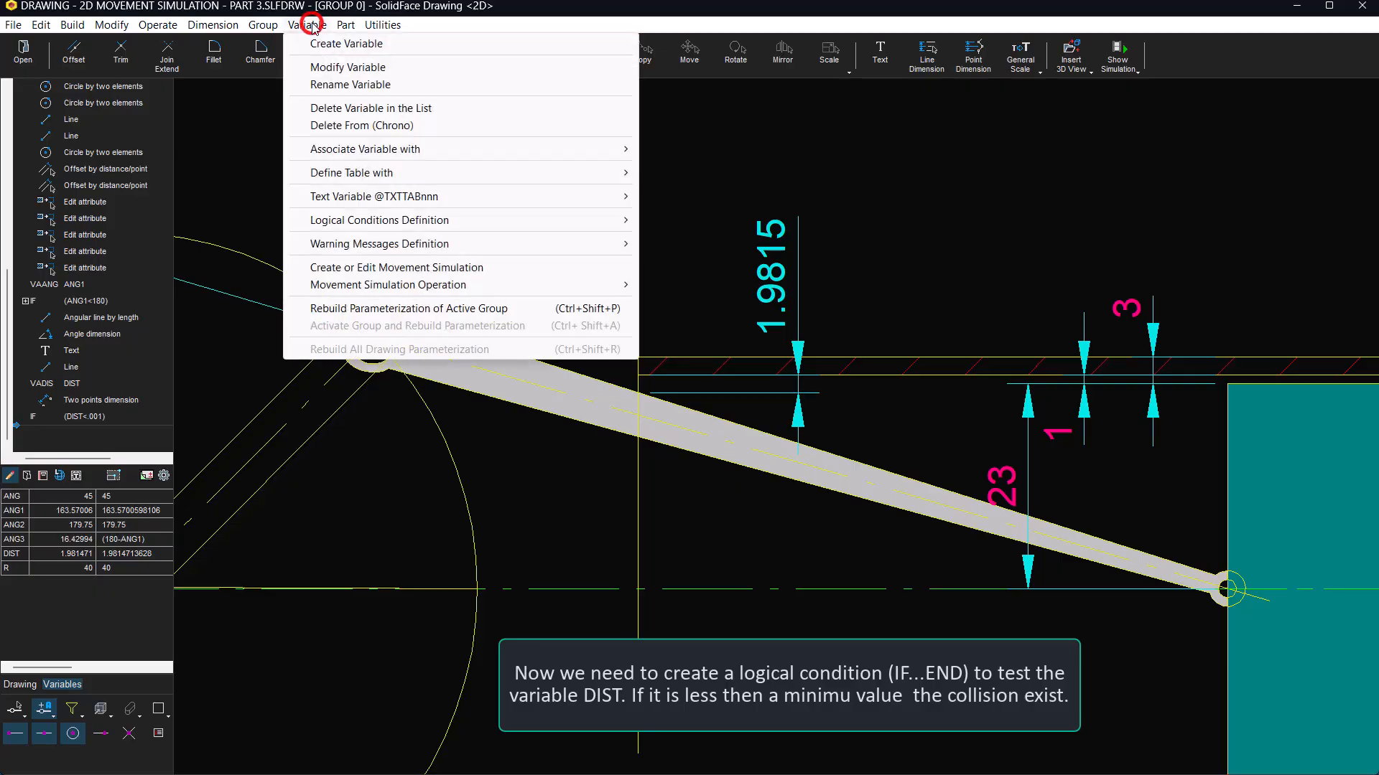
left_click(393, 245)
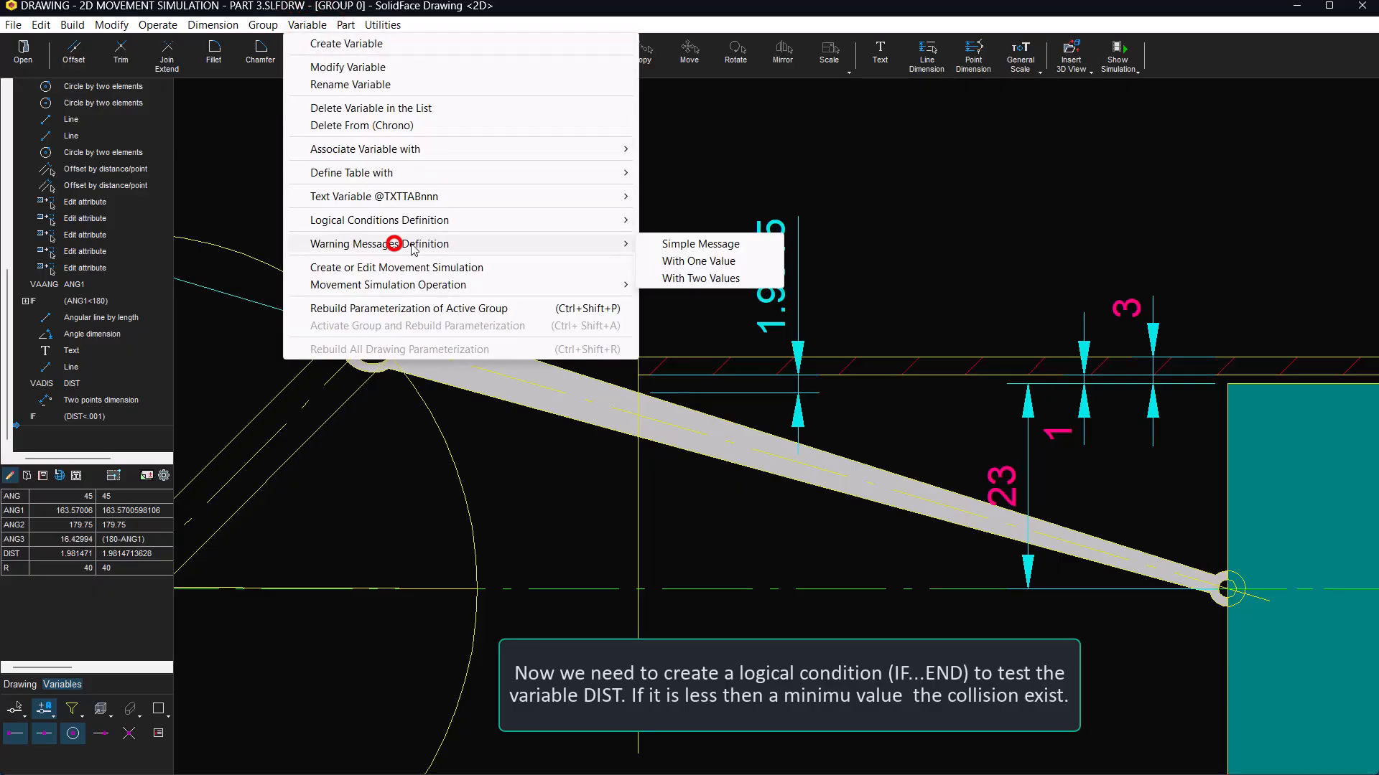
left_click(681, 260)
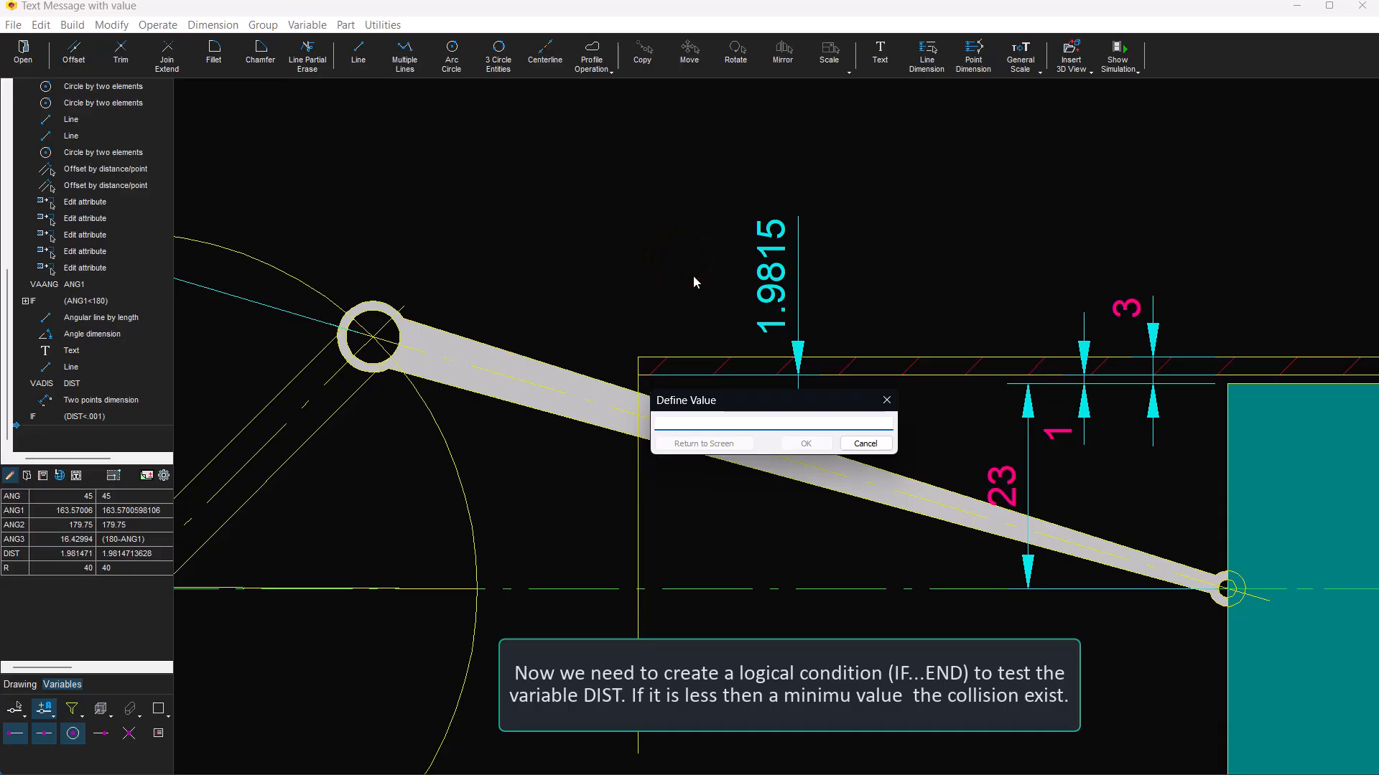
type("DIST")
key("Return")
type("*** ")
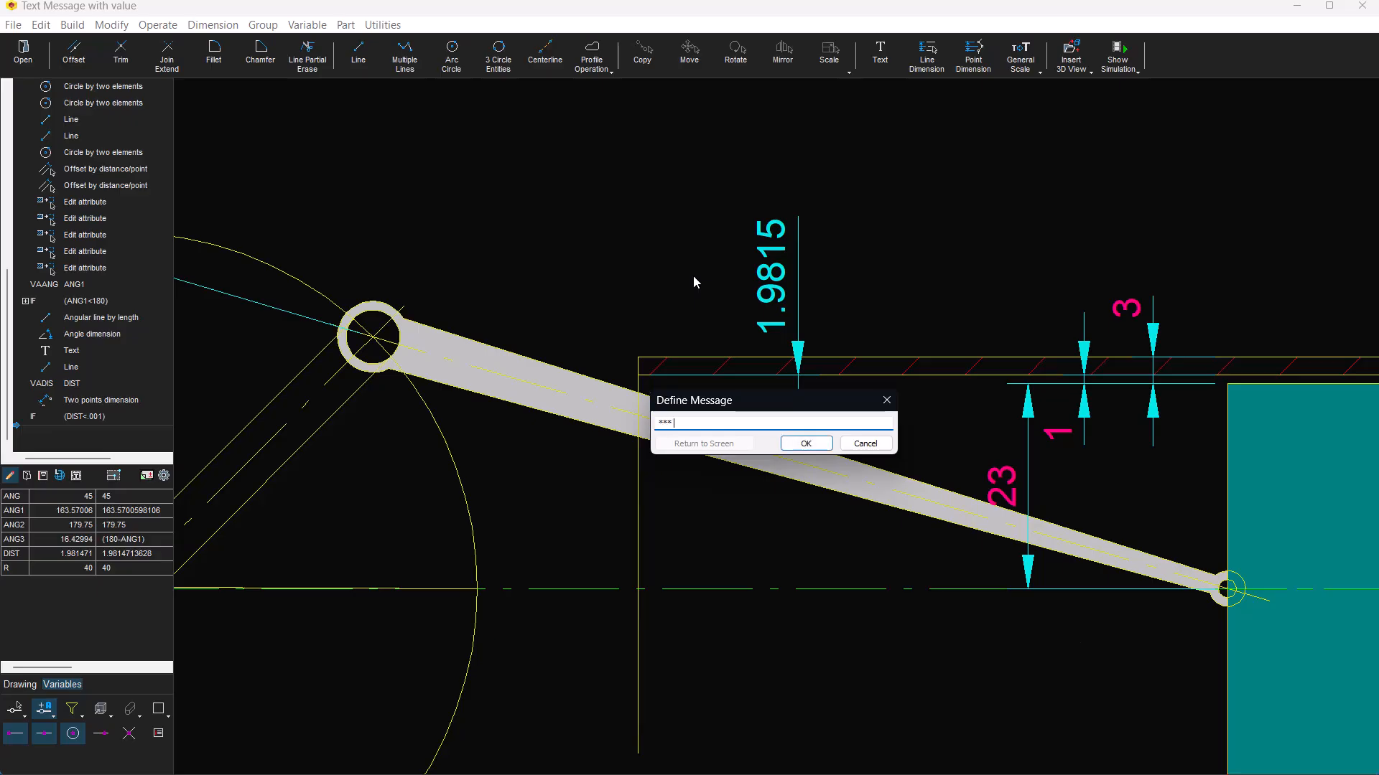
type("COLLISION")
left_click(806, 443)
scroll(77, 424, "down", 1)
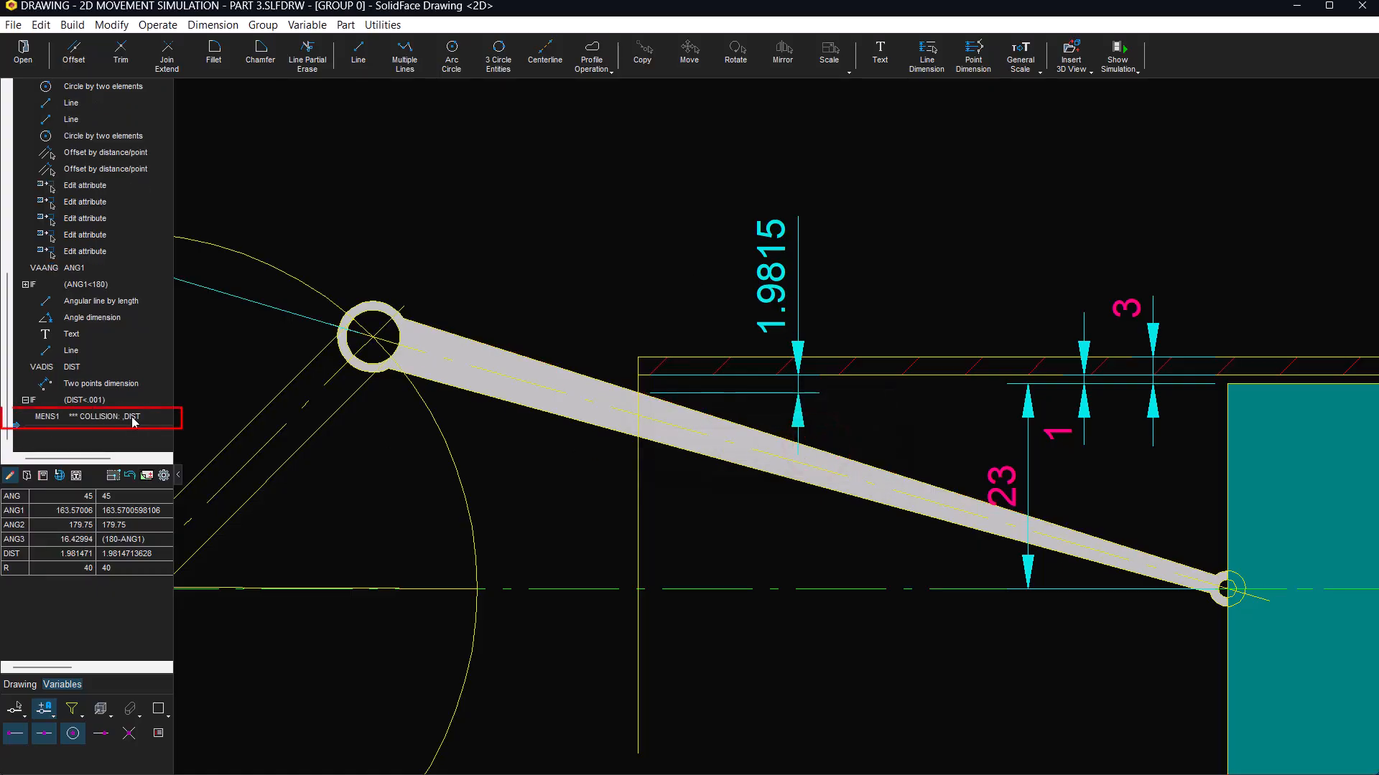
Step: Close the (DIST<.001) condition block with an END
left_click(307, 25)
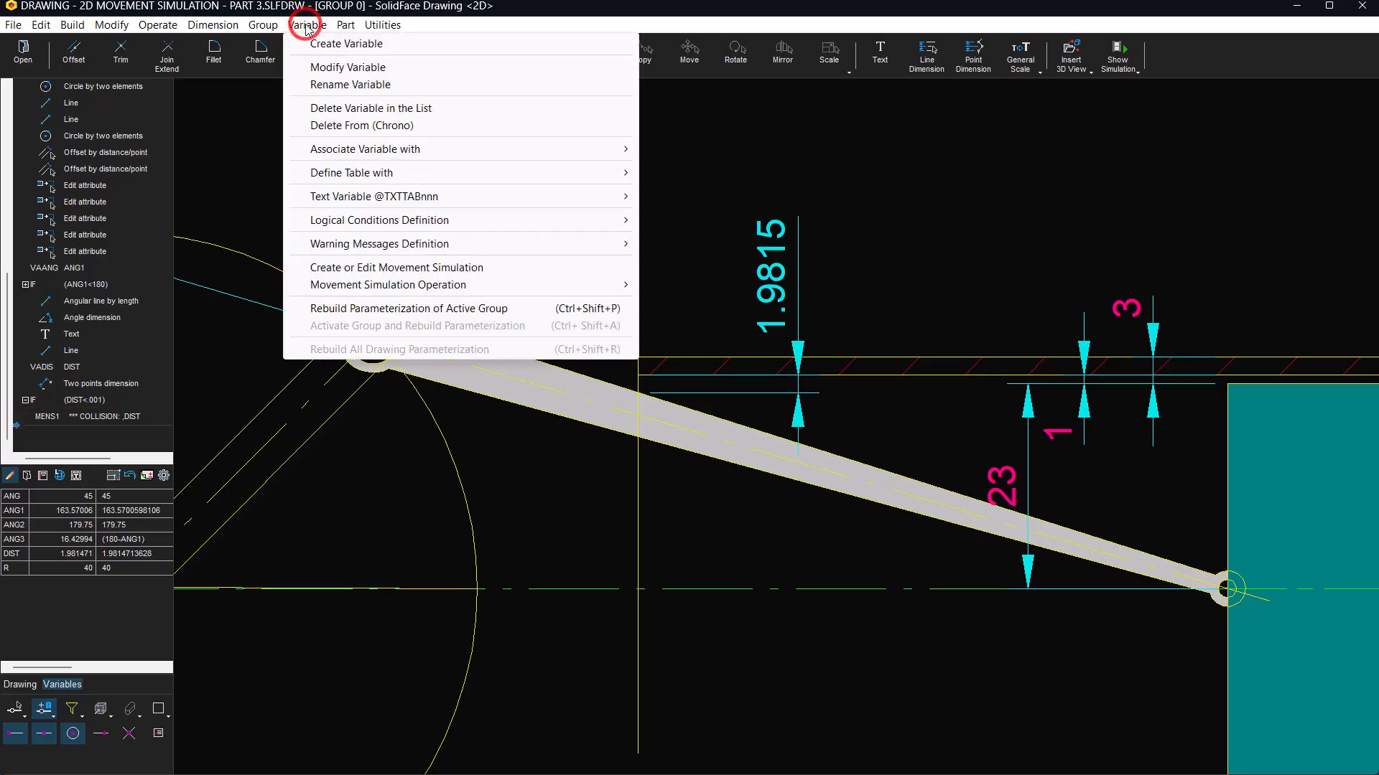
left_click(379, 220)
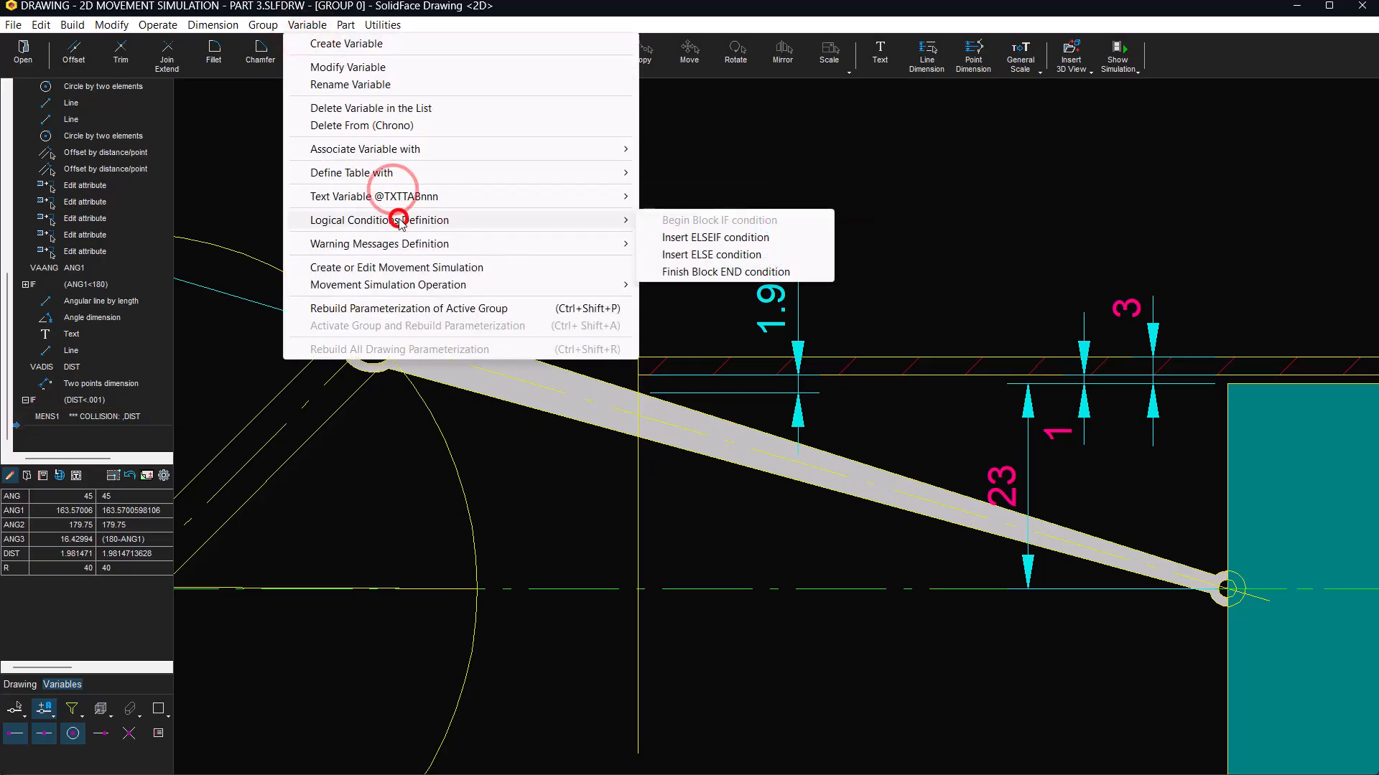
left_click(718, 273)
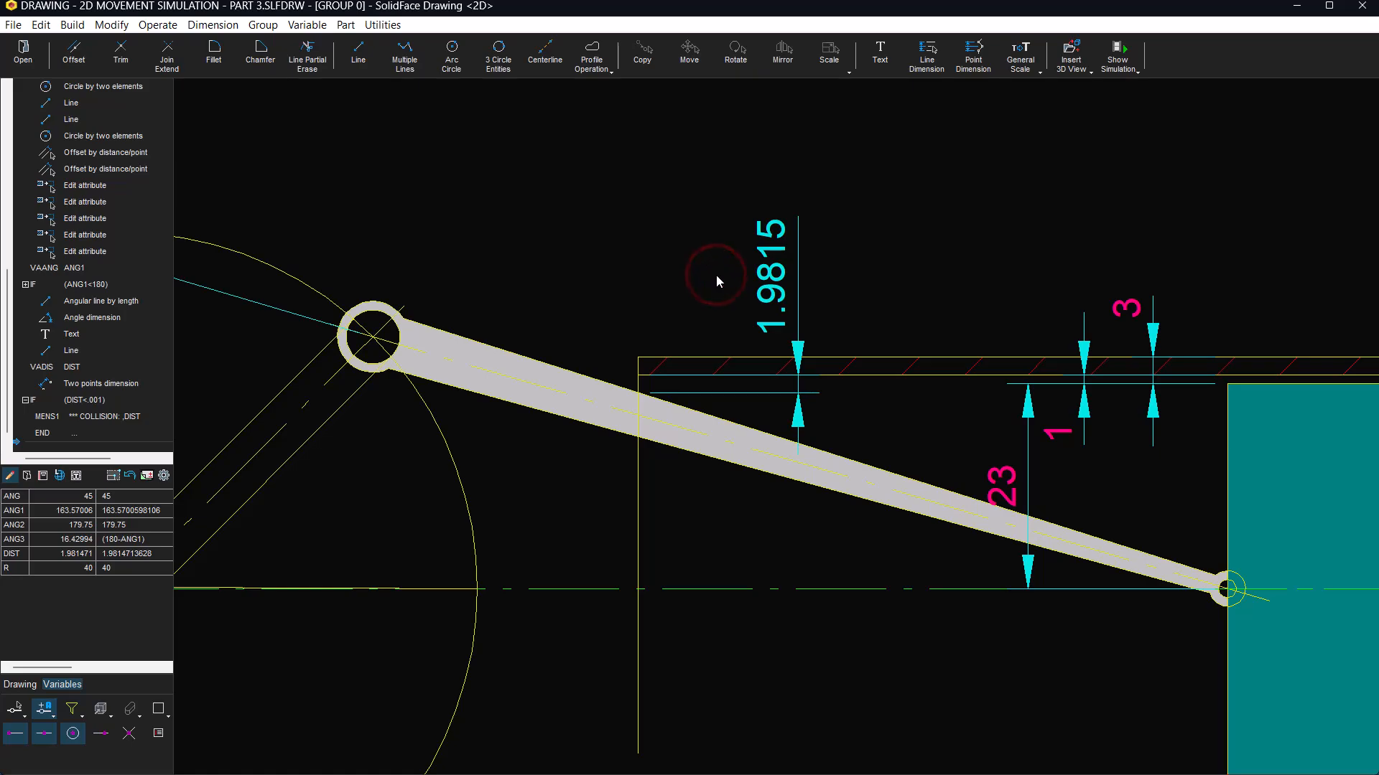
Step: Run the movement simulation of ANG from 0 to 360 in increments of 1 to test for a collision
left_click(1117, 54)
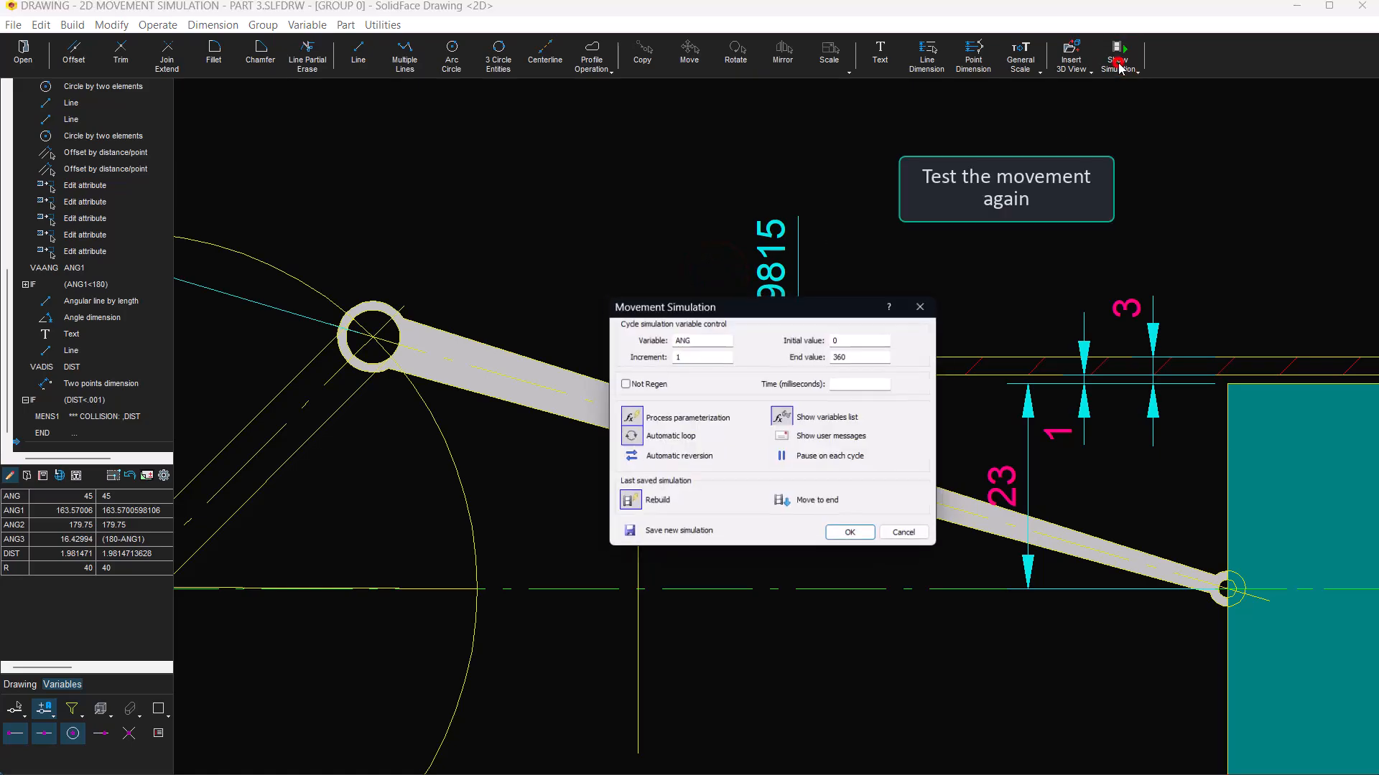
left_click(855, 535)
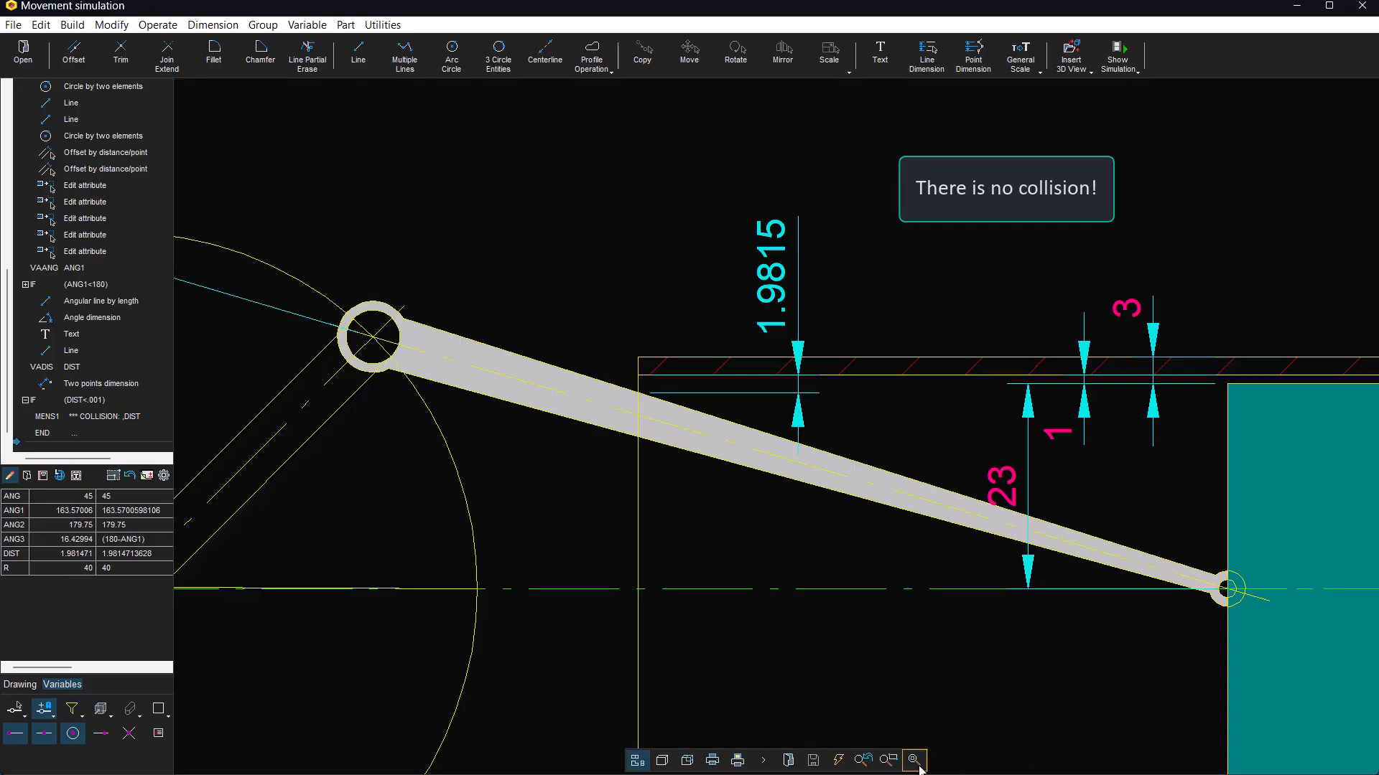
Step: Set the offset between the horizontal centerline and the piston's upper edge to 20
left_click(915, 760)
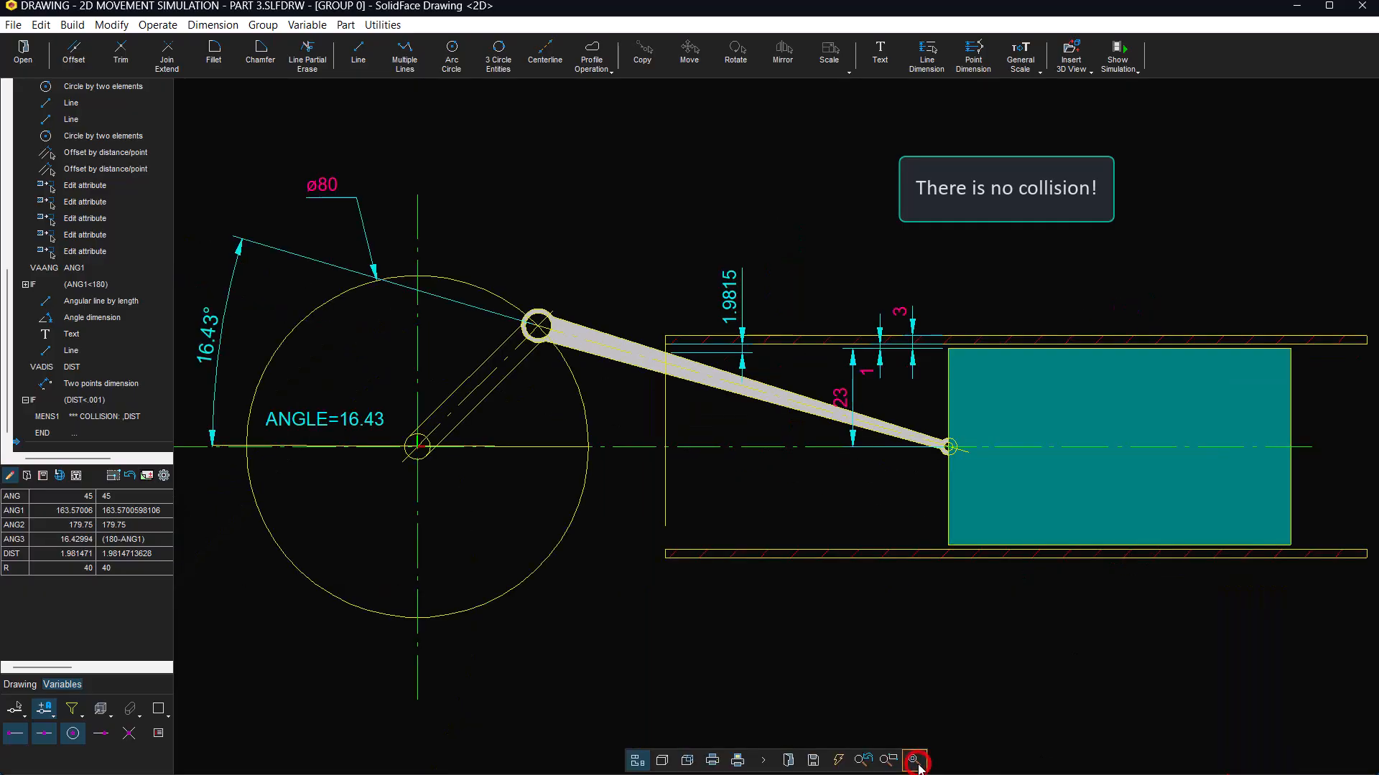
double_click(848, 397)
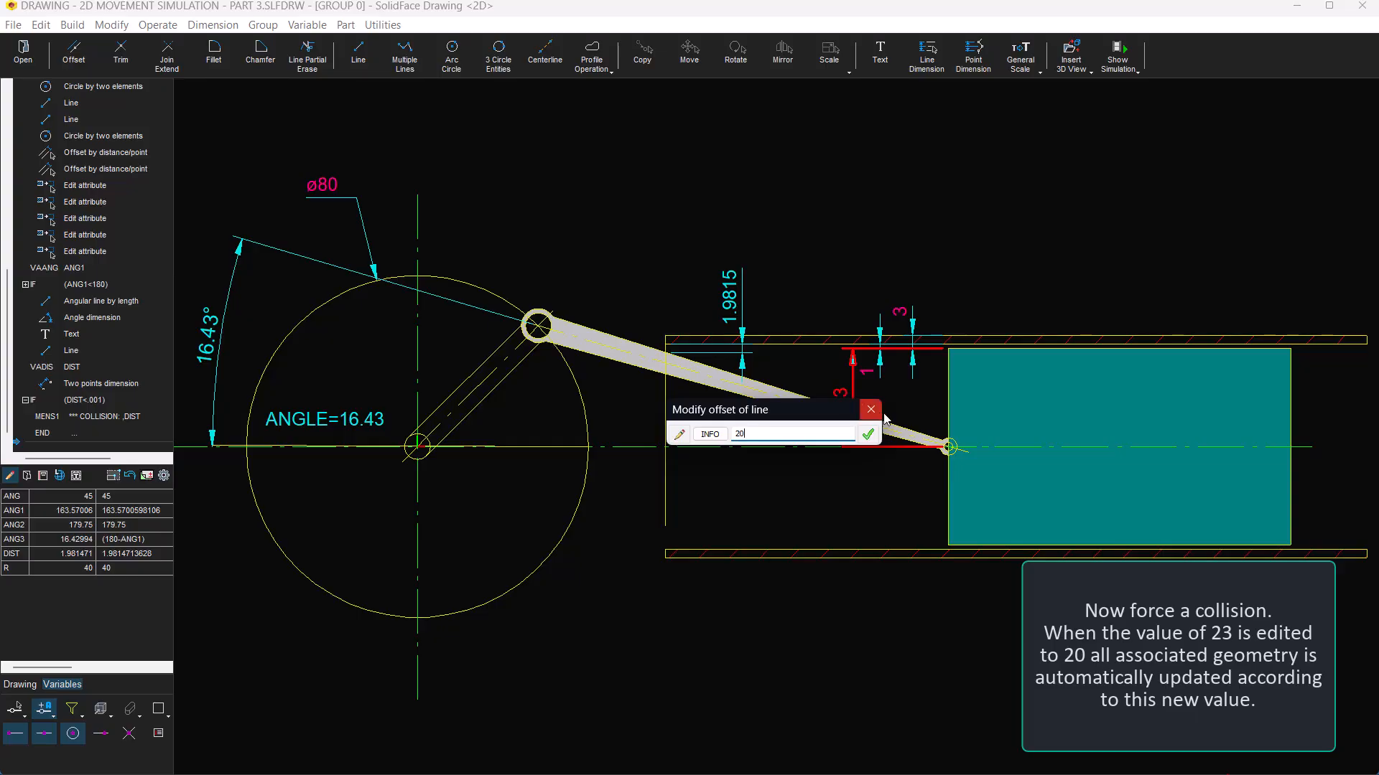
left_click(867, 434)
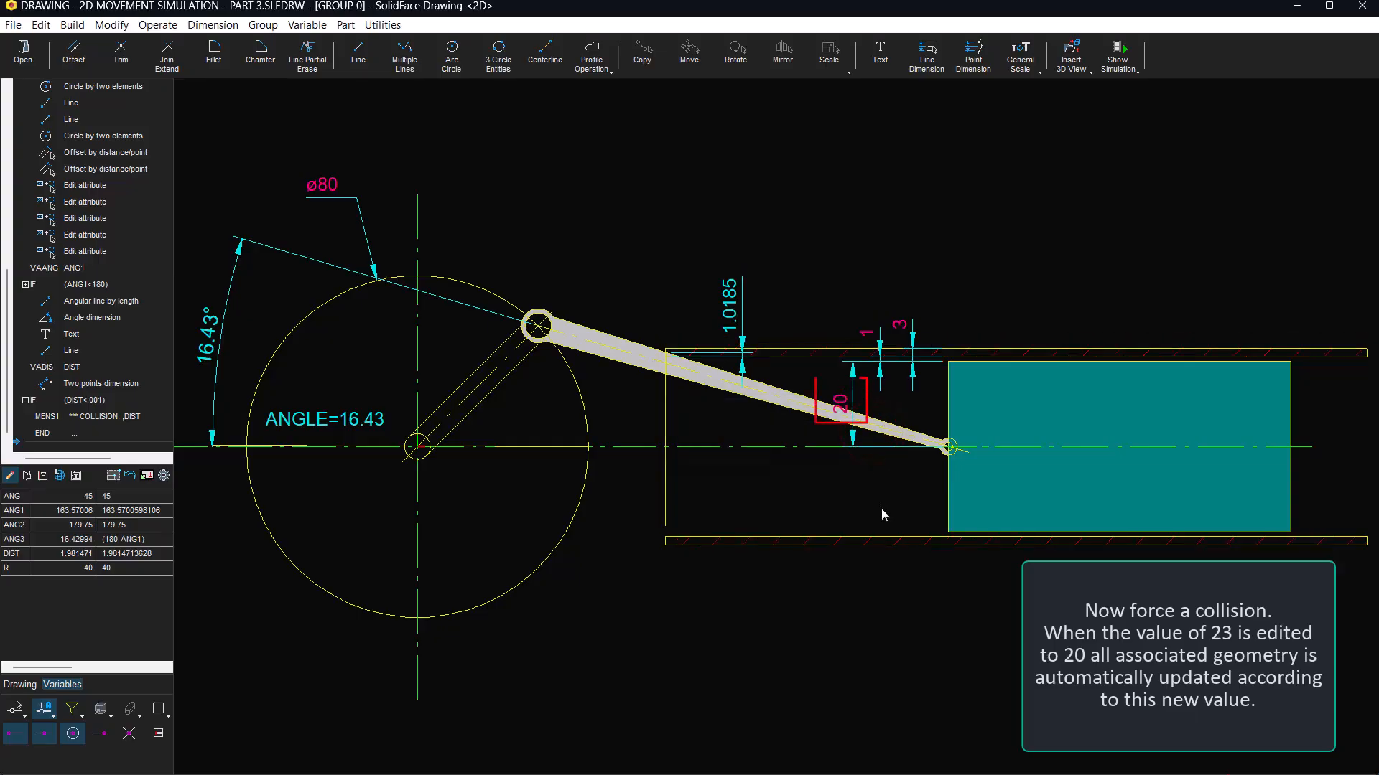
Step: Run the movement simulation of ANG from 0 to 360 in increments of 1 with user messages shown, and dismiss the collision warning
left_click(1138, 71)
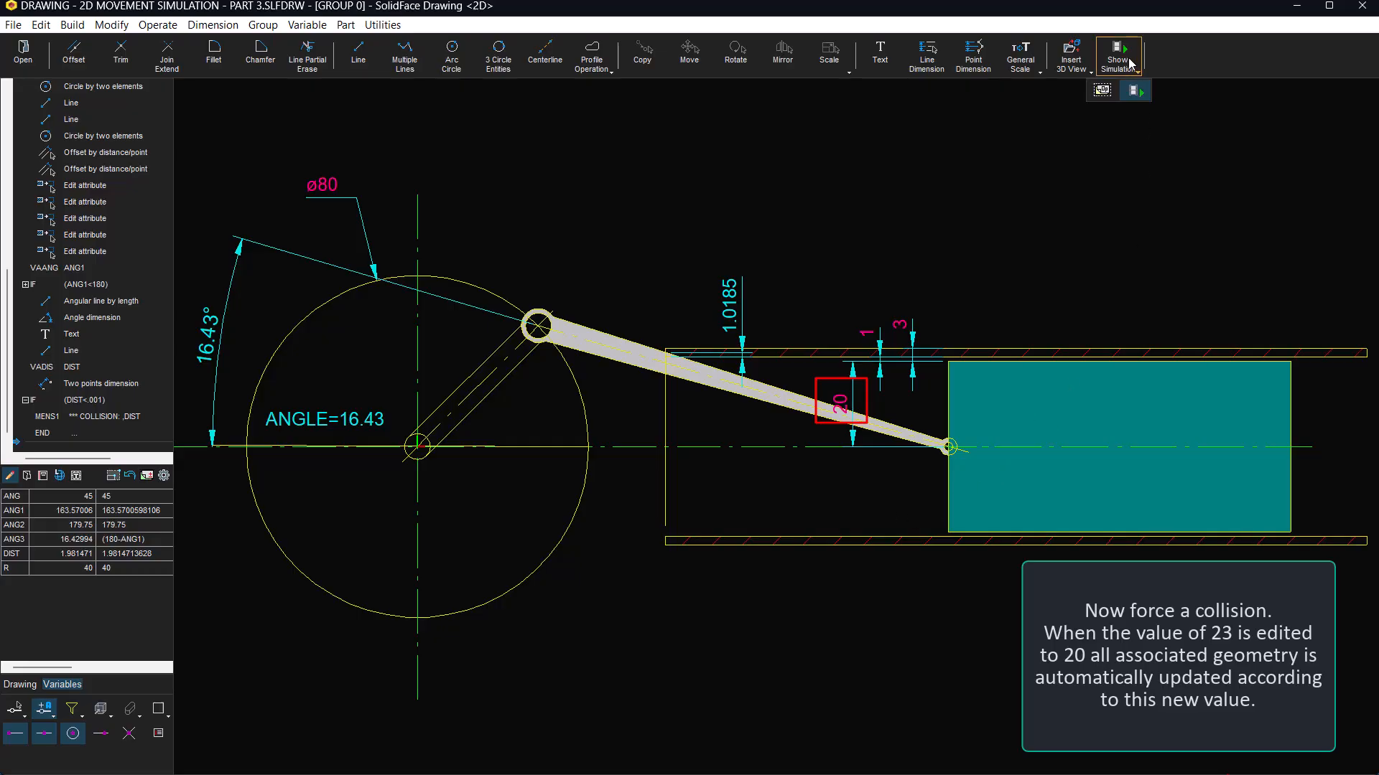
left_click(1112, 90)
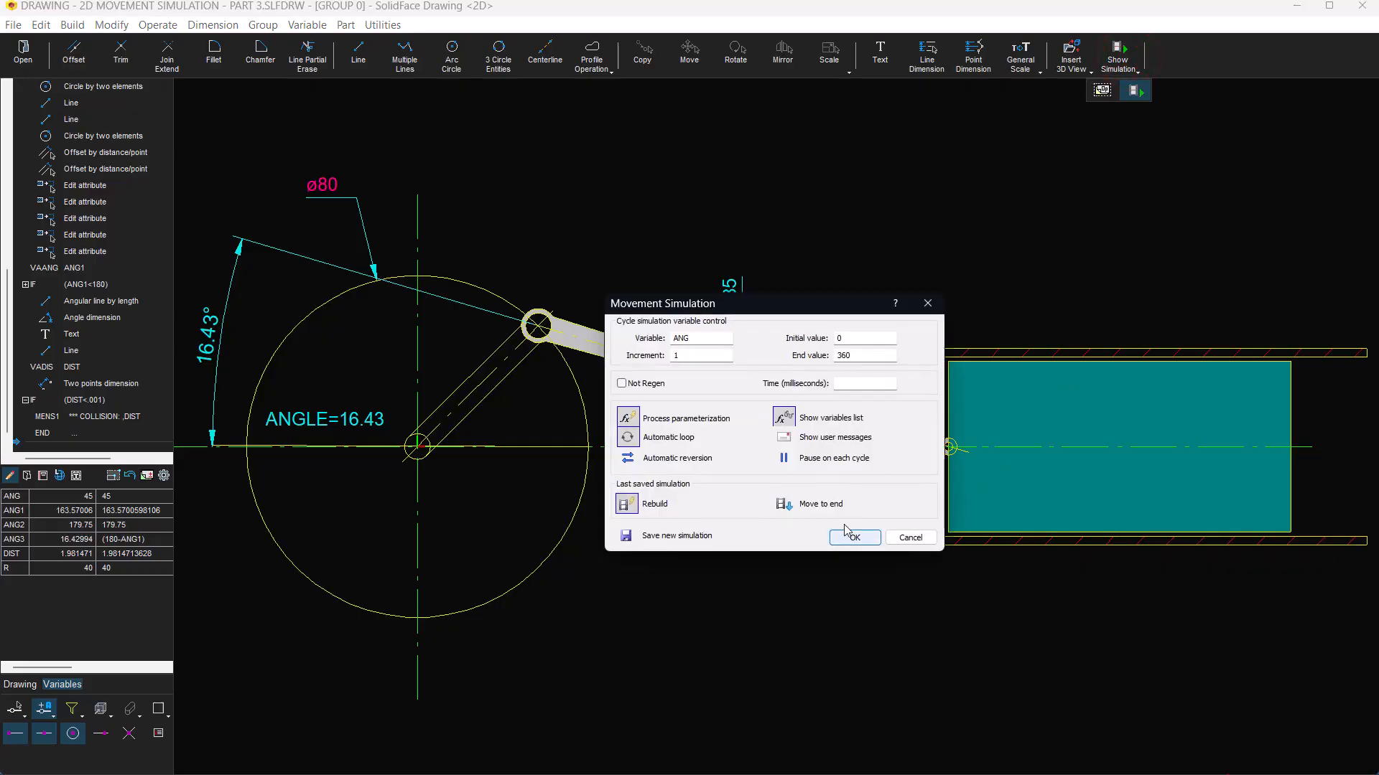
left_click(783, 436)
left_click(849, 535)
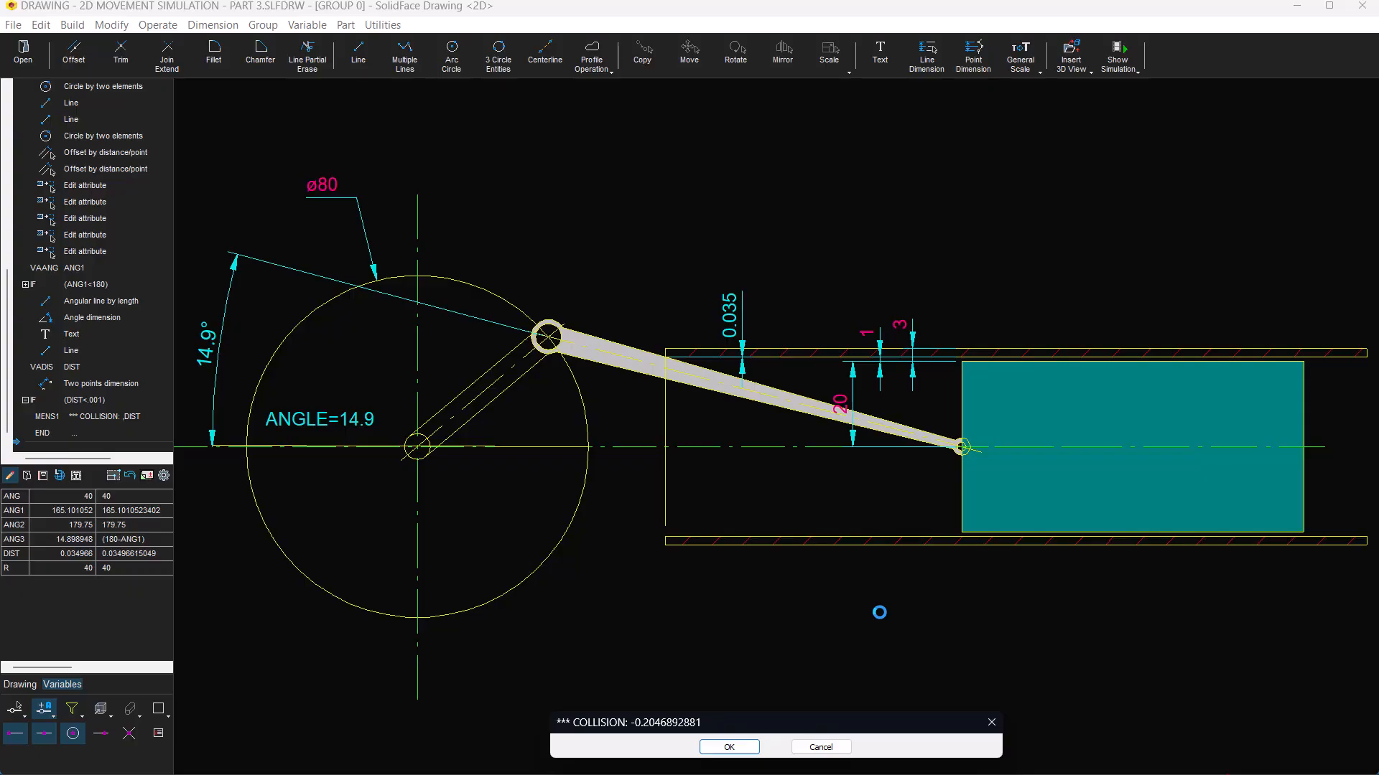
left_click(749, 747)
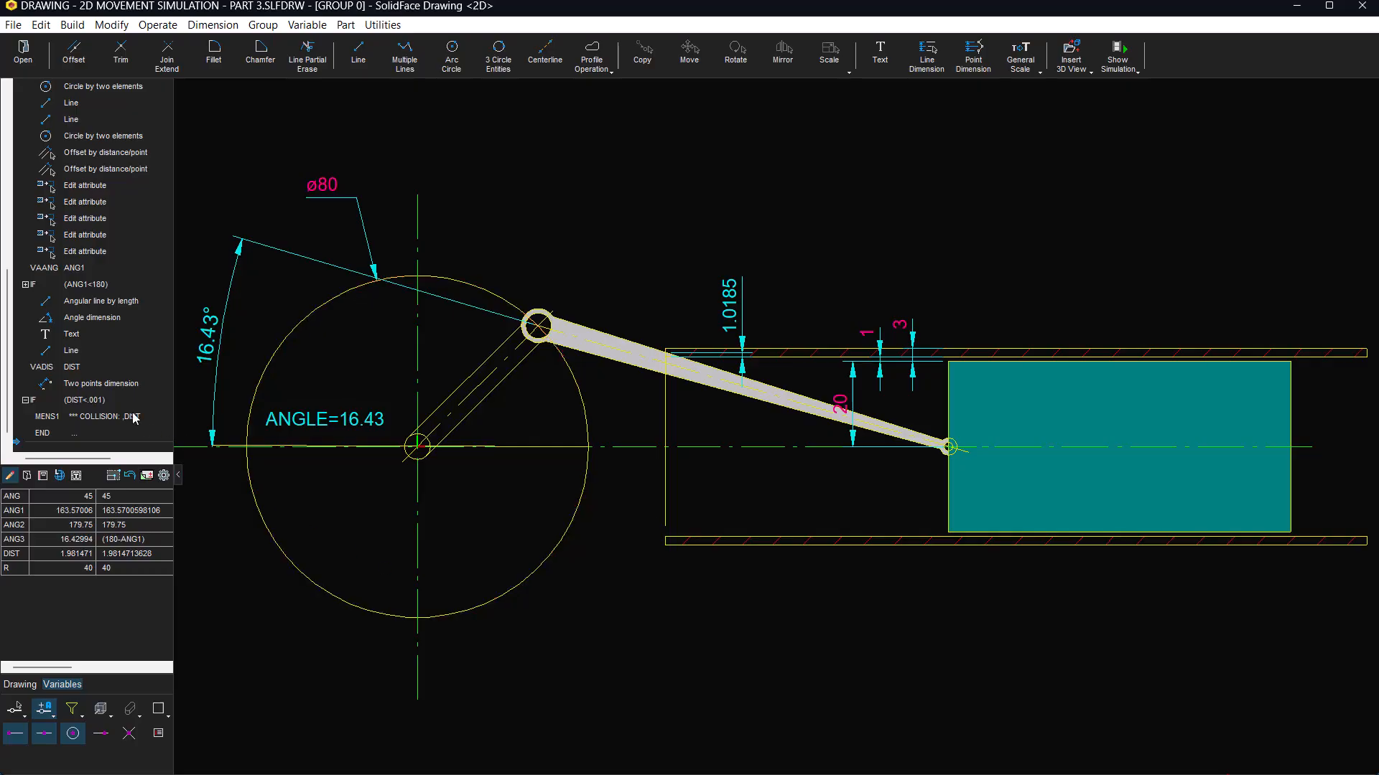
Step: Insert a BREAK command for the movement simulation at the end of the command list
left_click(300, 26)
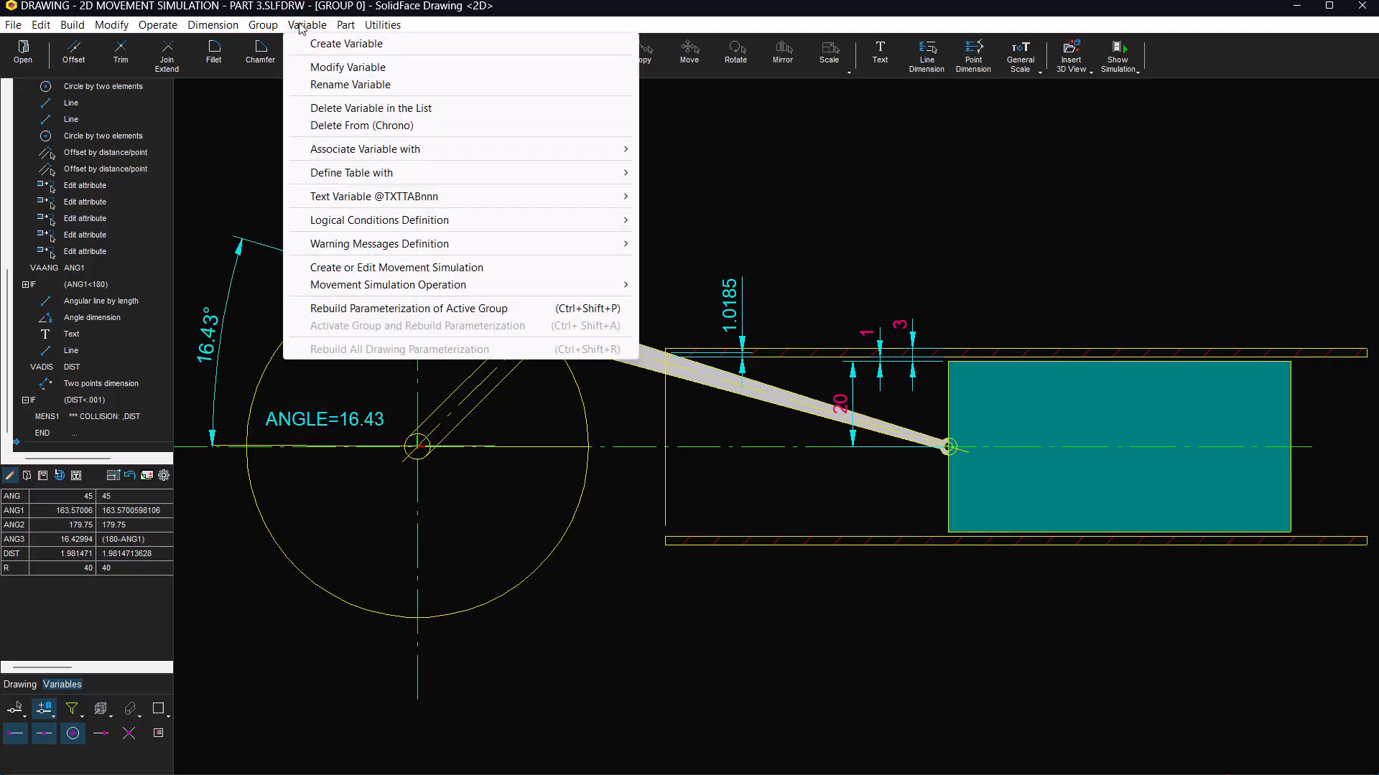
mouse_move(406, 288)
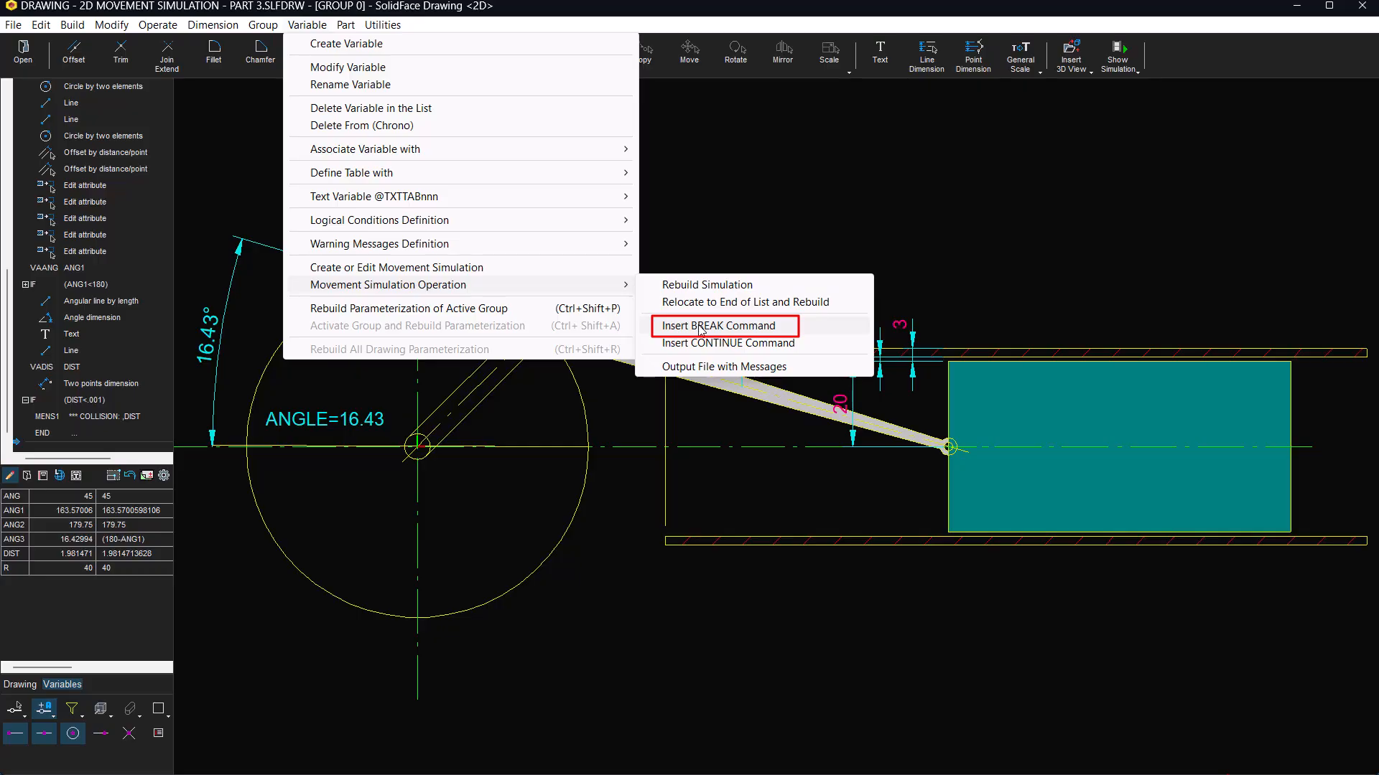
left_click(700, 327)
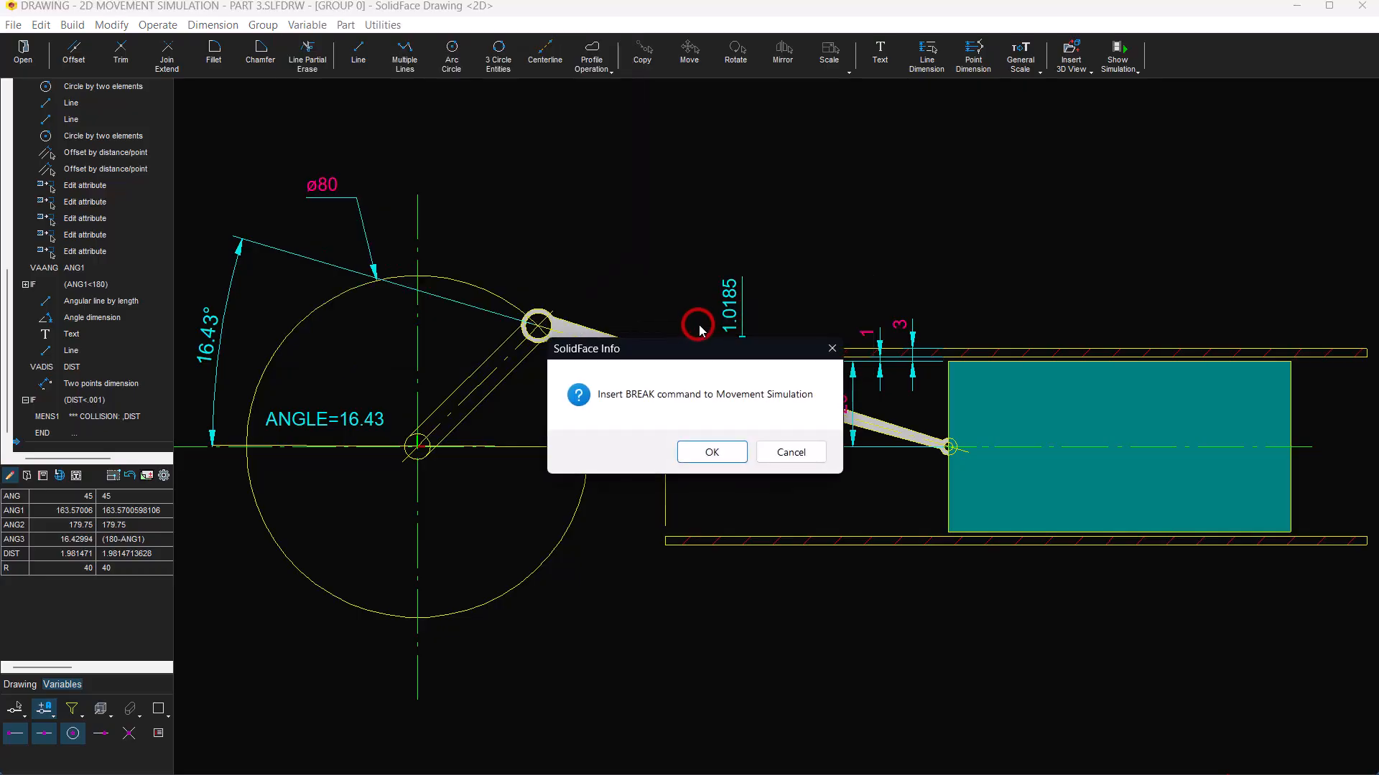
left_click(712, 452)
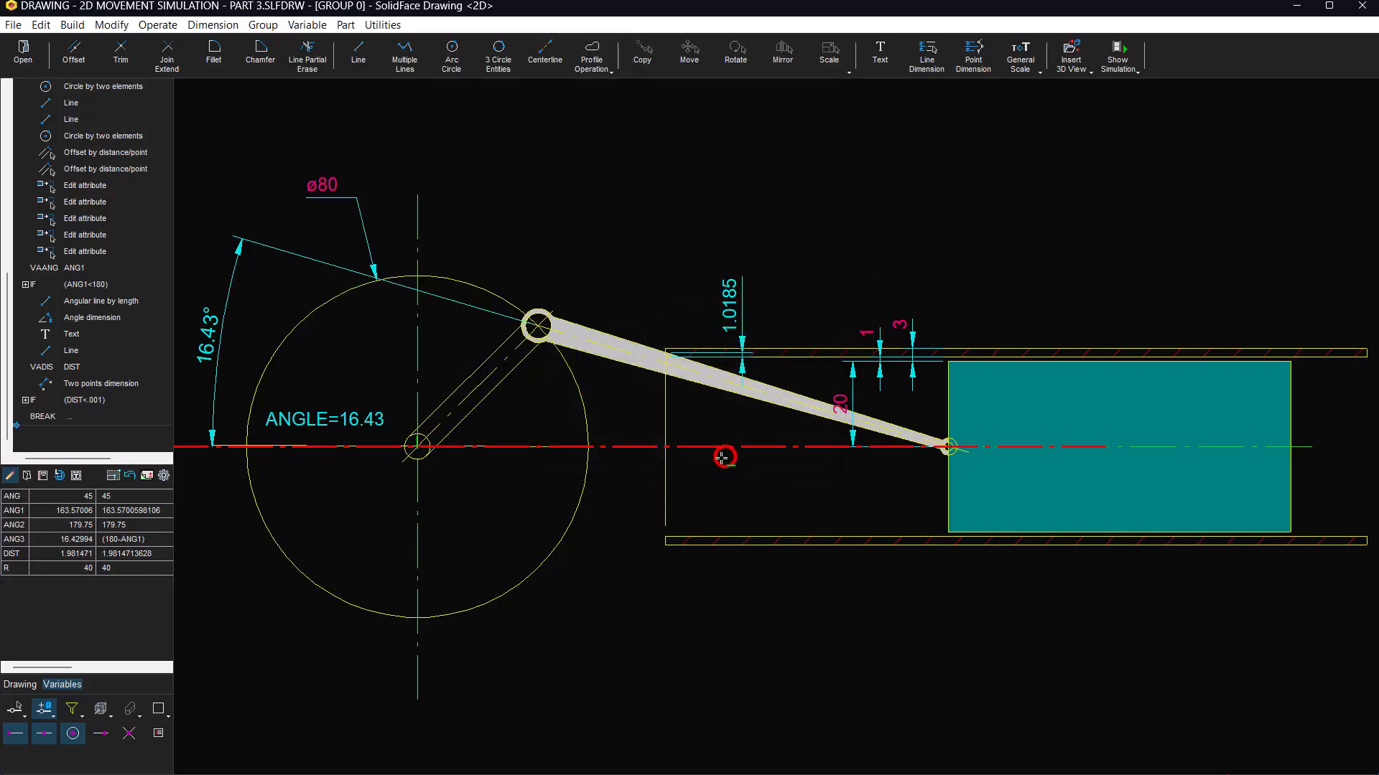
Step: Relocate the BREAK command inside the IF (DIST<.001) block, directly above the collision message
left_click(25, 400)
left_click(55, 418)
right_click(55, 416)
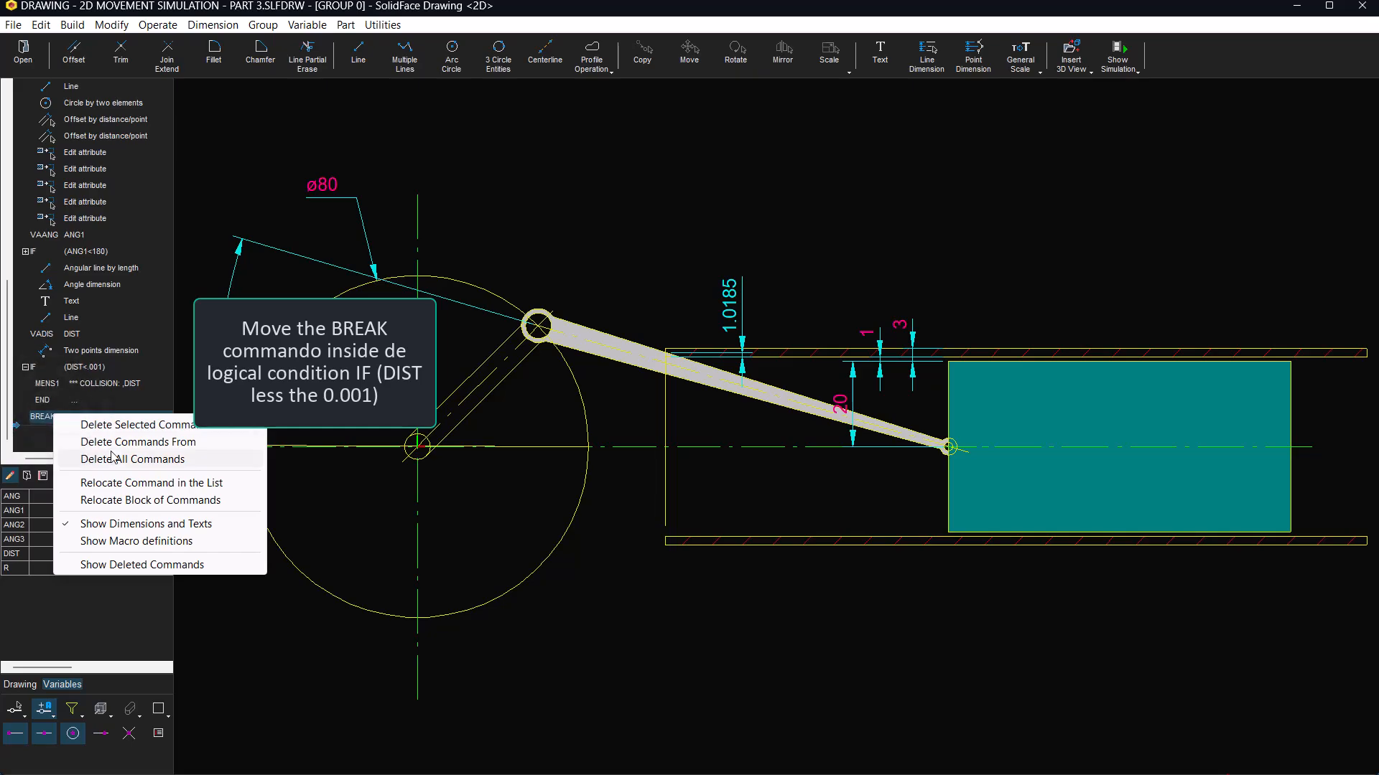
left_click(128, 488)
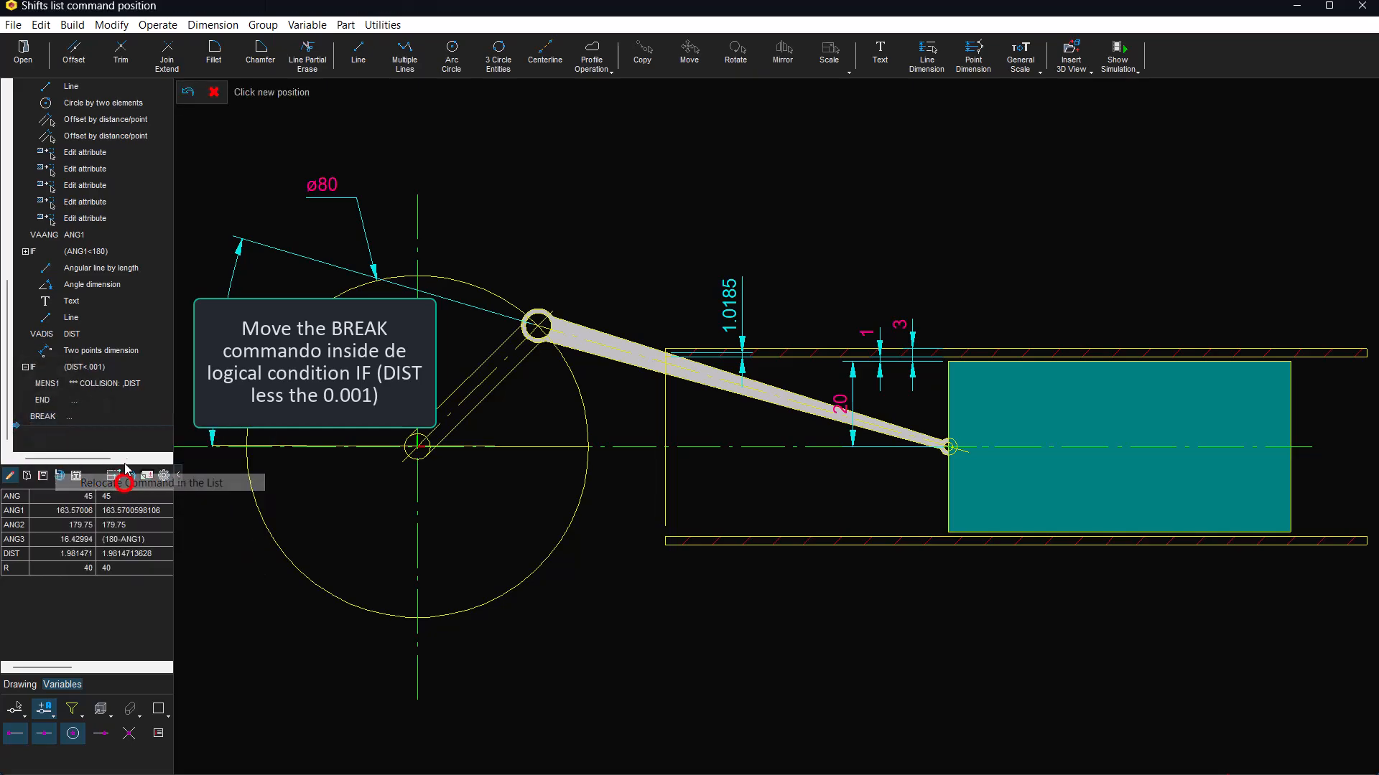
left_click(112, 385)
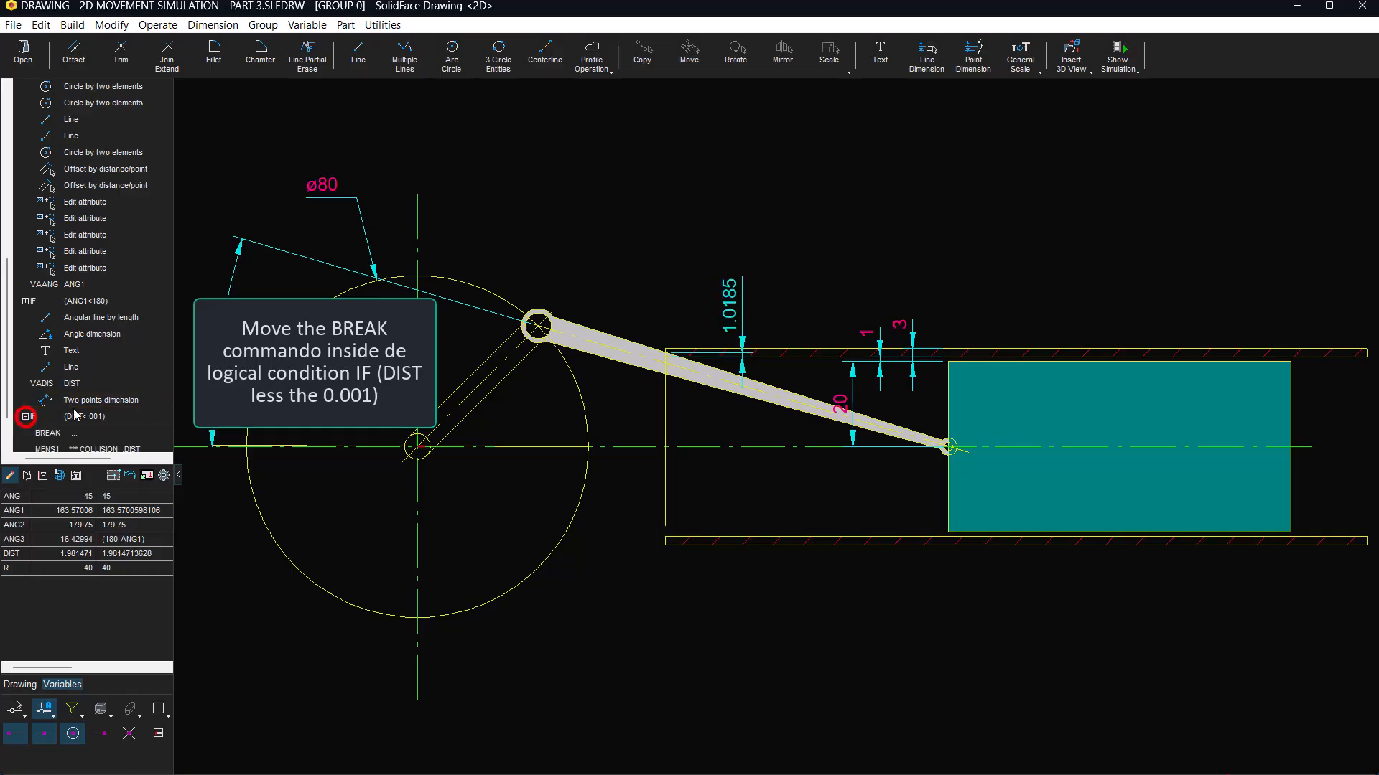
left_click(26, 417)
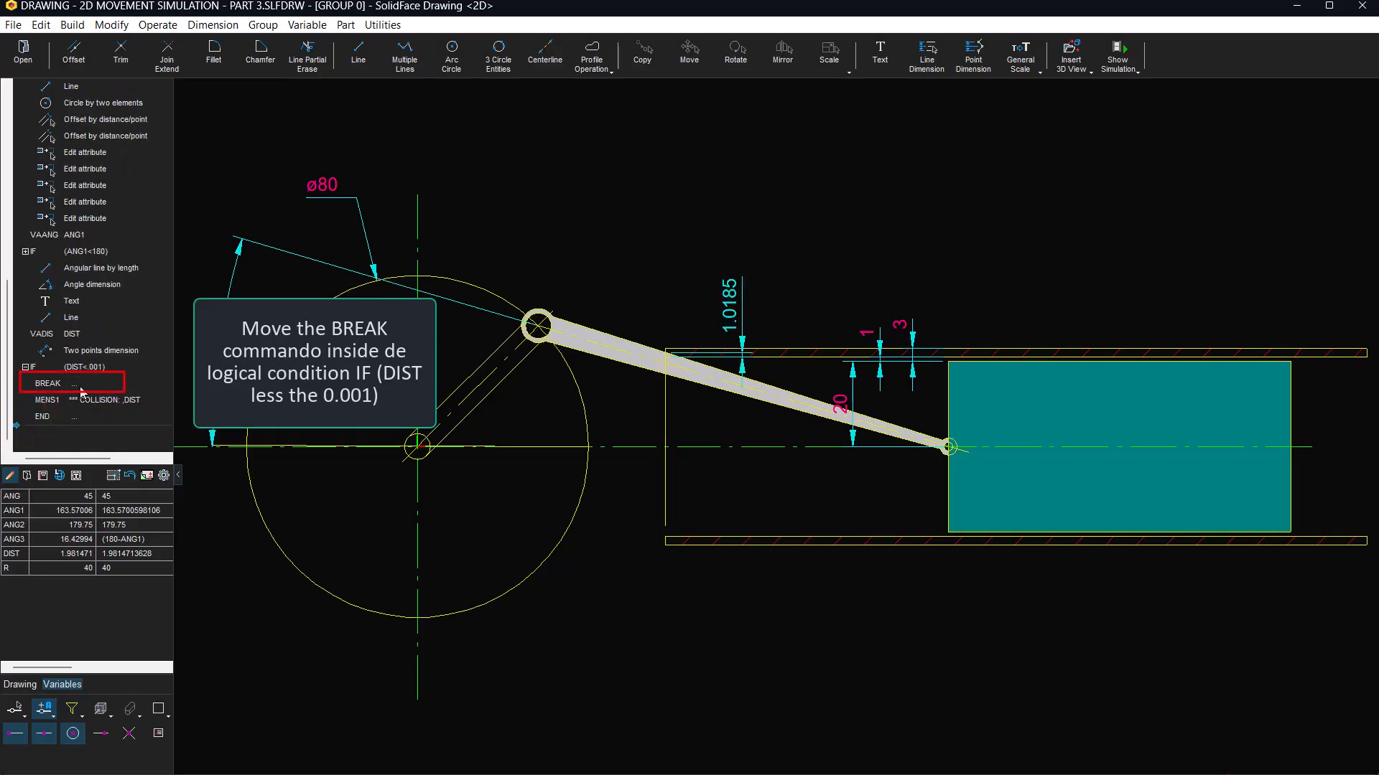
Step: Rerun the movement simulation of ANG from 0 to 360 with the BREAK command in the condition block
left_click(1117, 54)
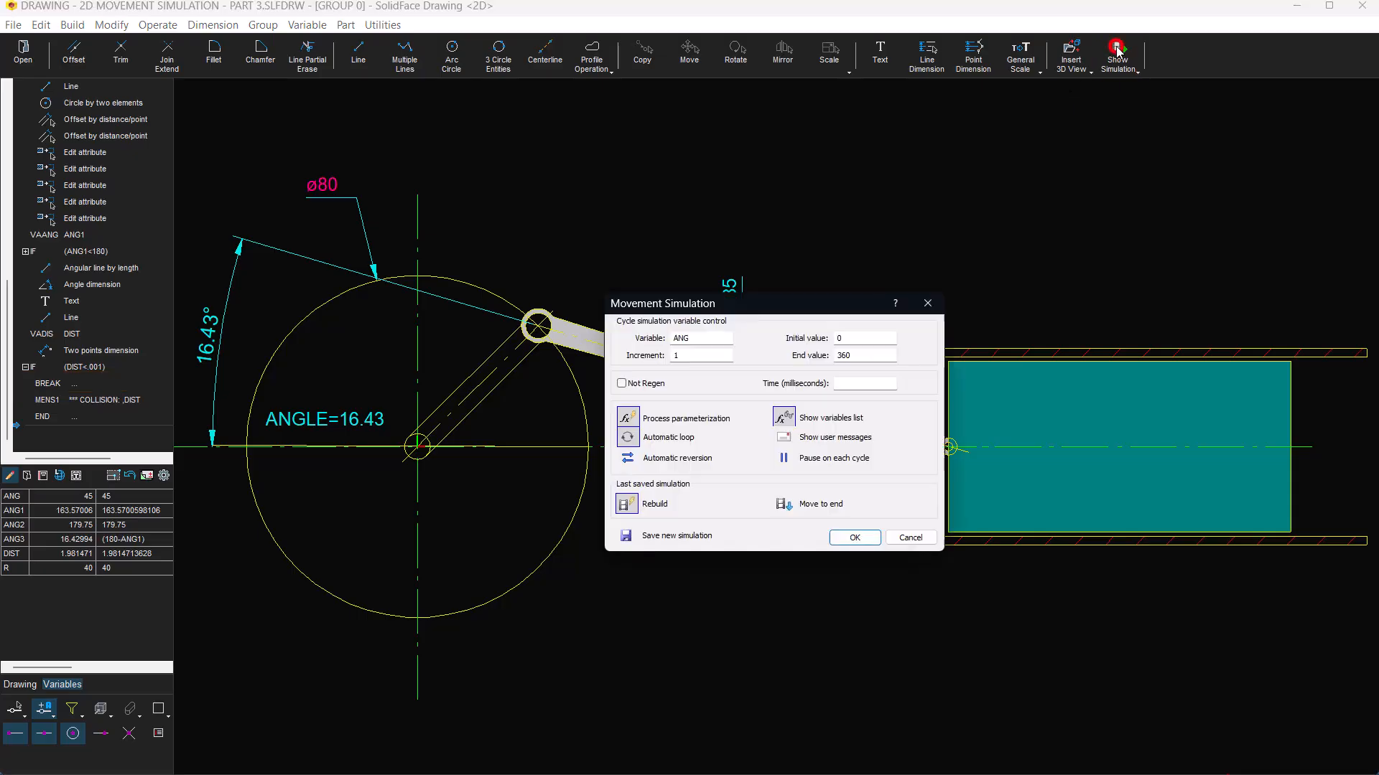
left_click(854, 538)
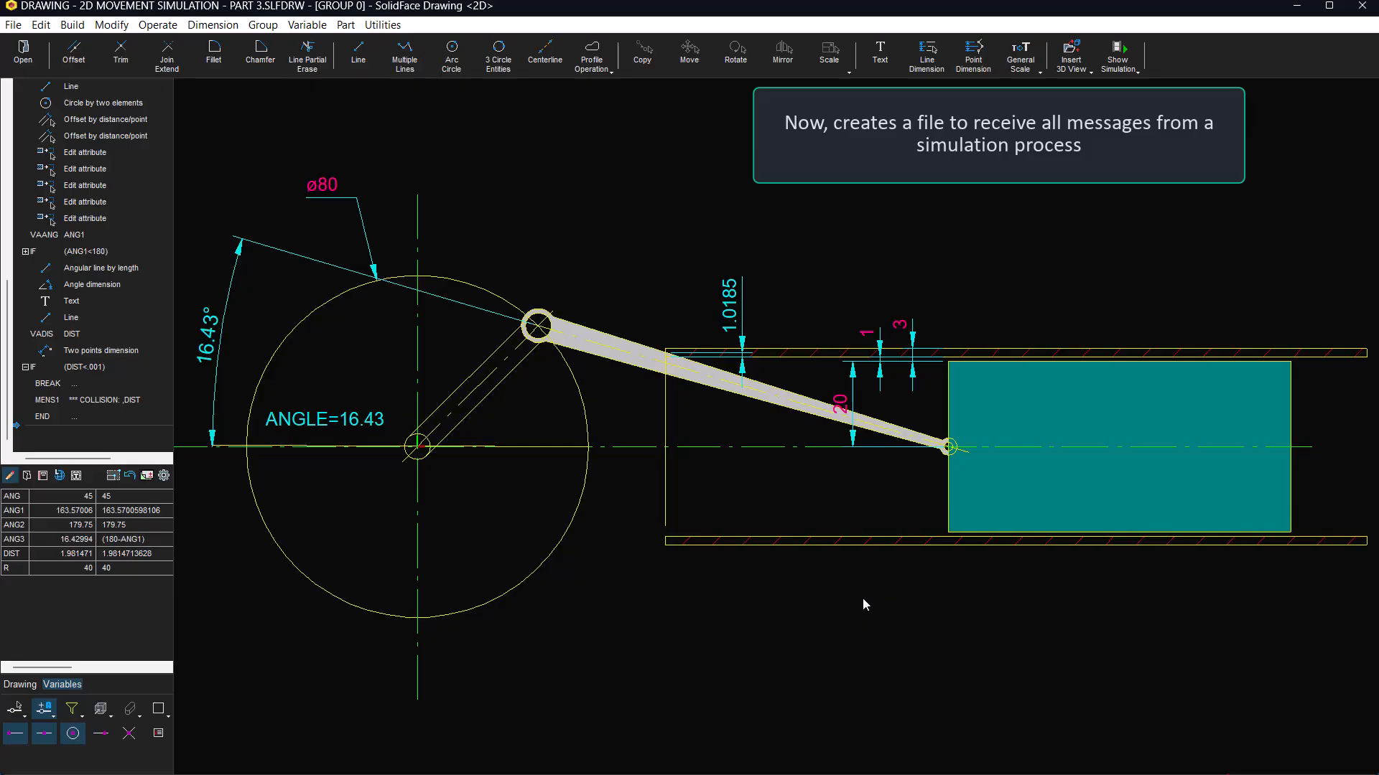
Step: Delete the BREAK command from the IF (DIST<.001) block and expand the block again
right_click(51, 383)
left_click(75, 389)
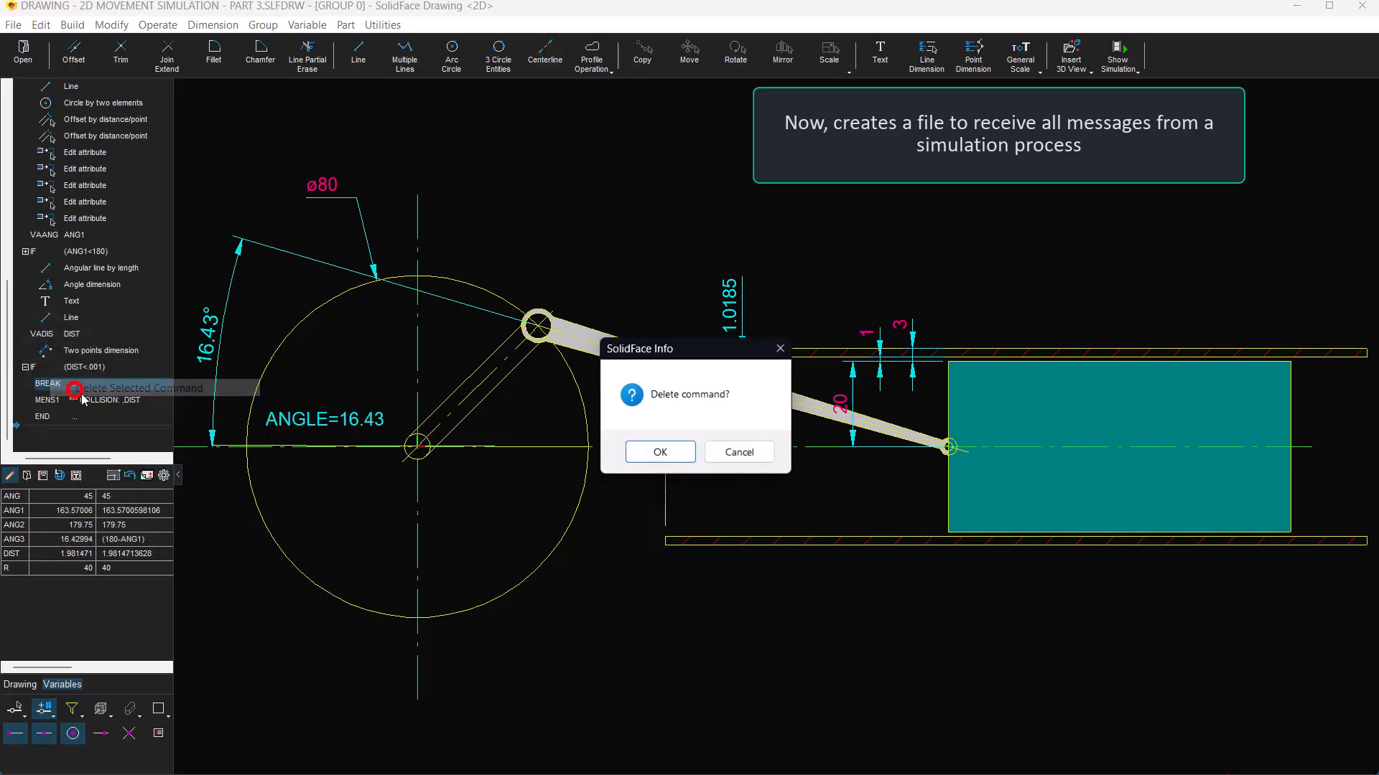
left_click(651, 452)
scroll(122, 383, "down", 7)
left_click(24, 416)
scroll(77, 417, "down", 1)
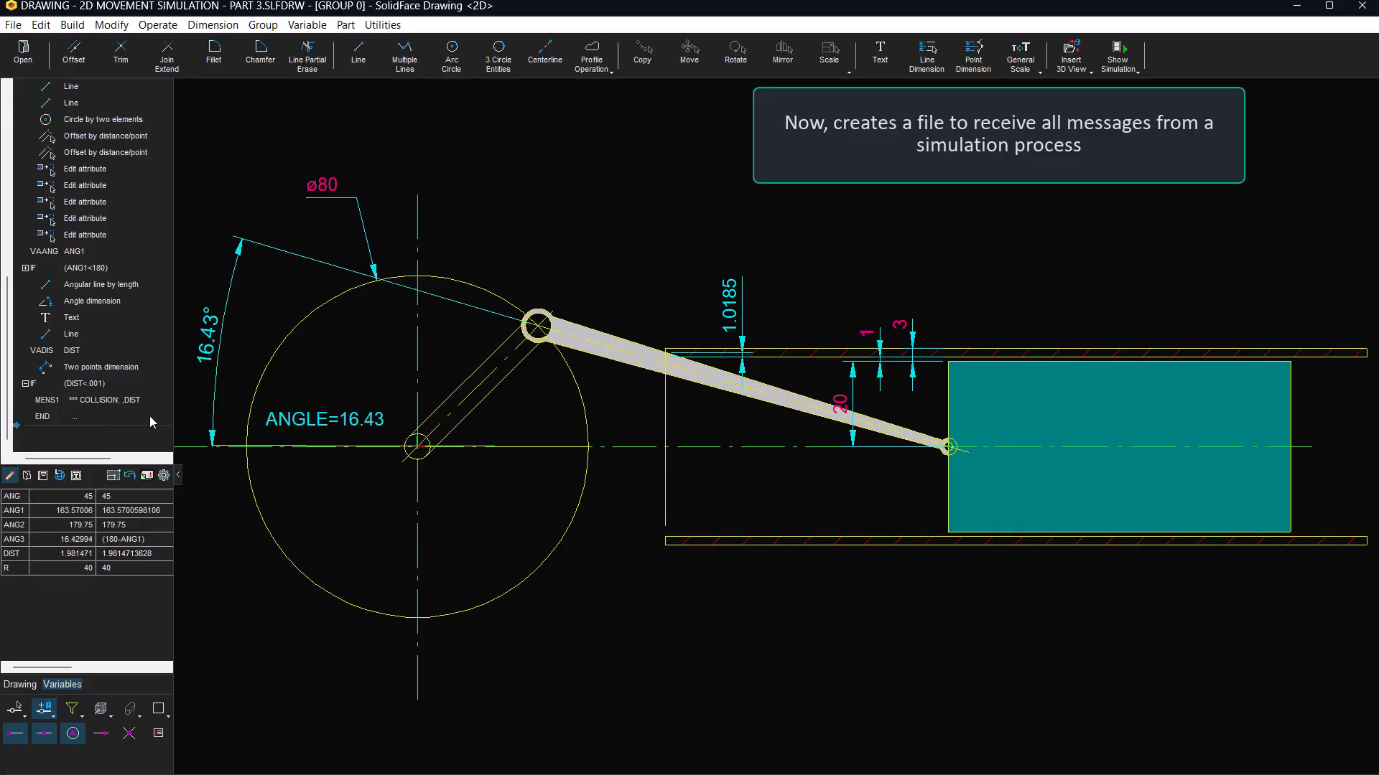
Step: Add a warning message with one value, using ANG1 and the text "ANGLE WITH COLLISION:"
left_click(302, 26)
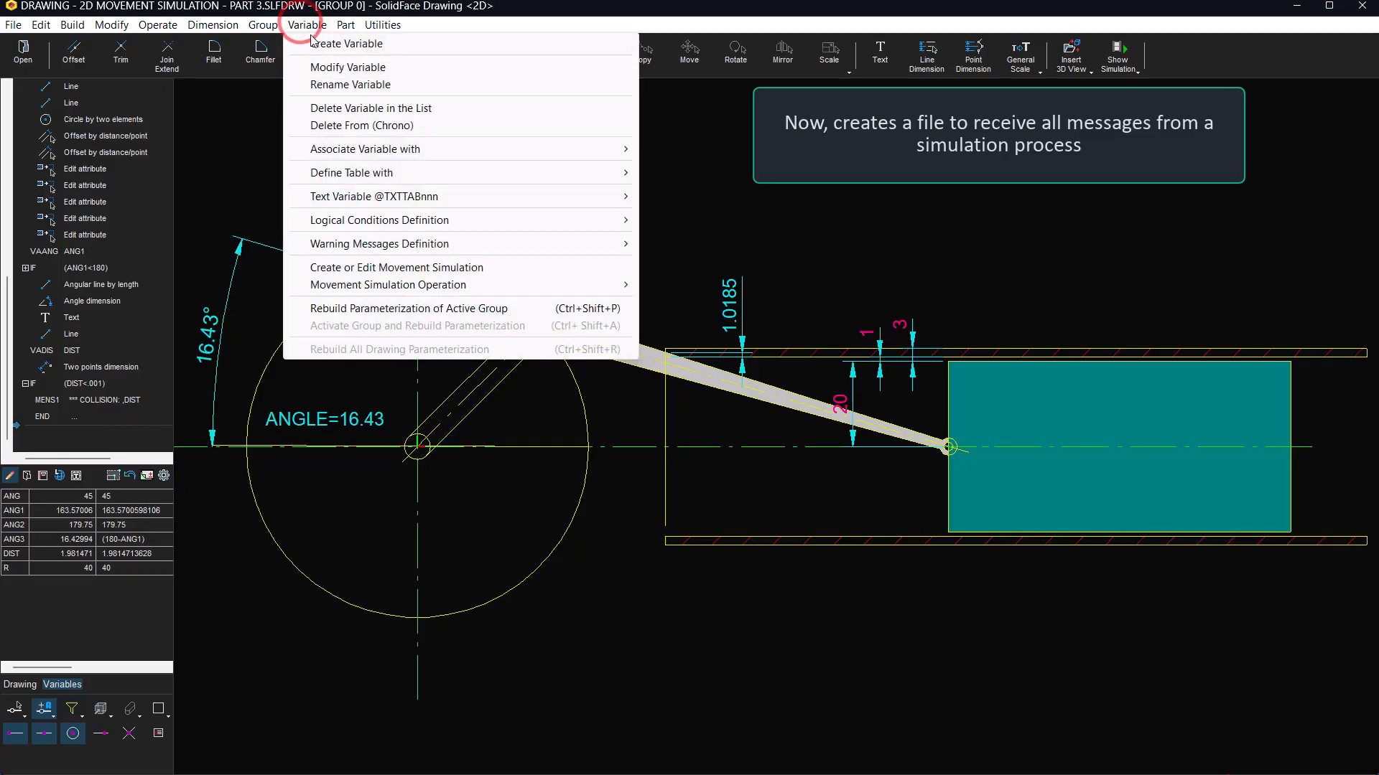
left_click(371, 244)
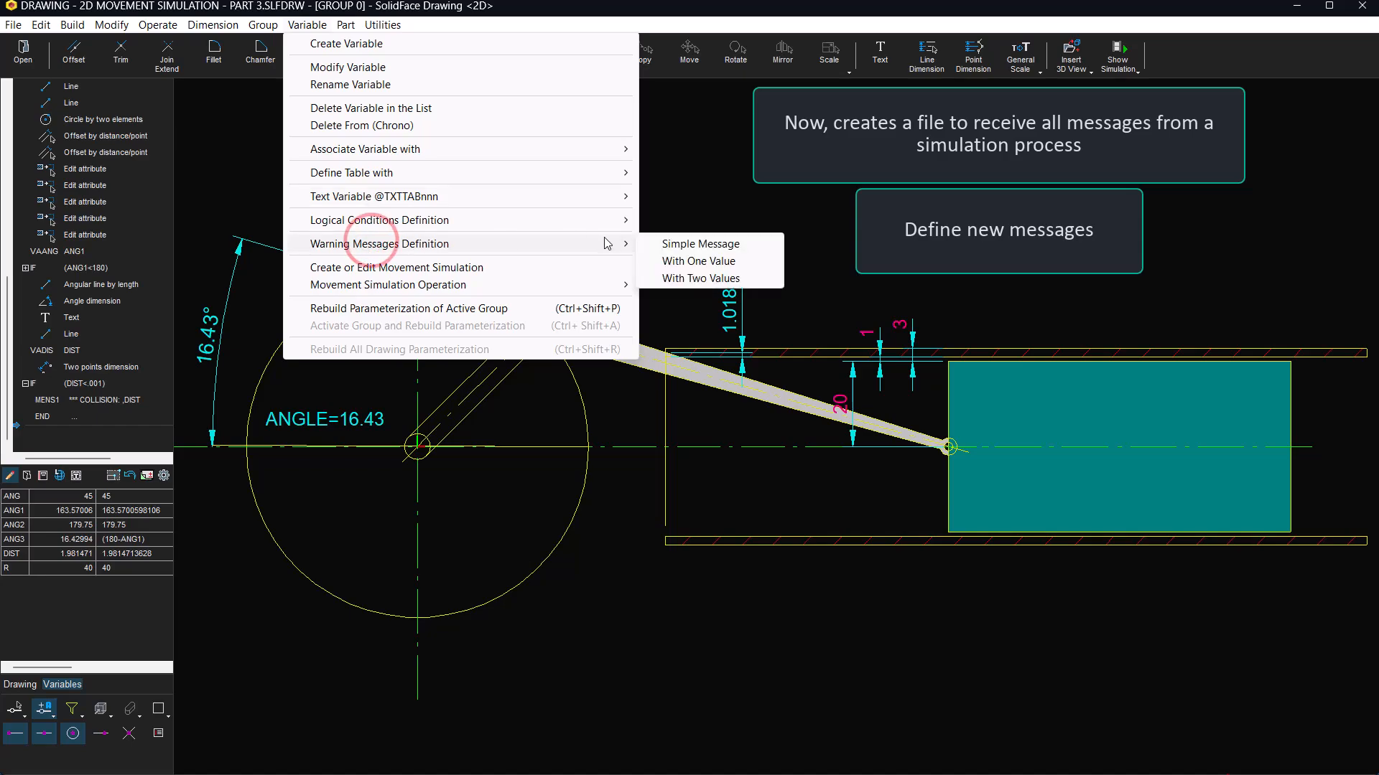
left_click(677, 260)
type("DIST")
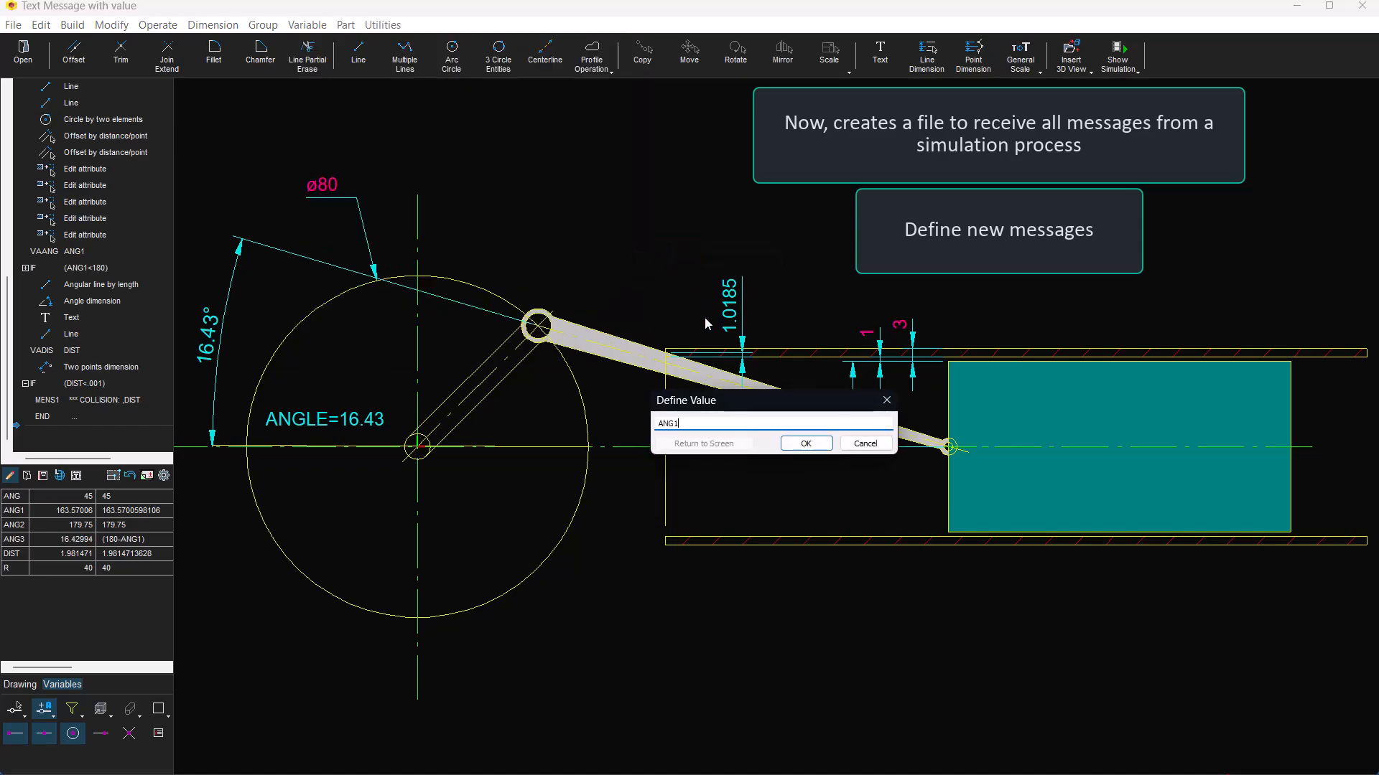
key("Return")
type("ANGLE WITH COLLISION:")
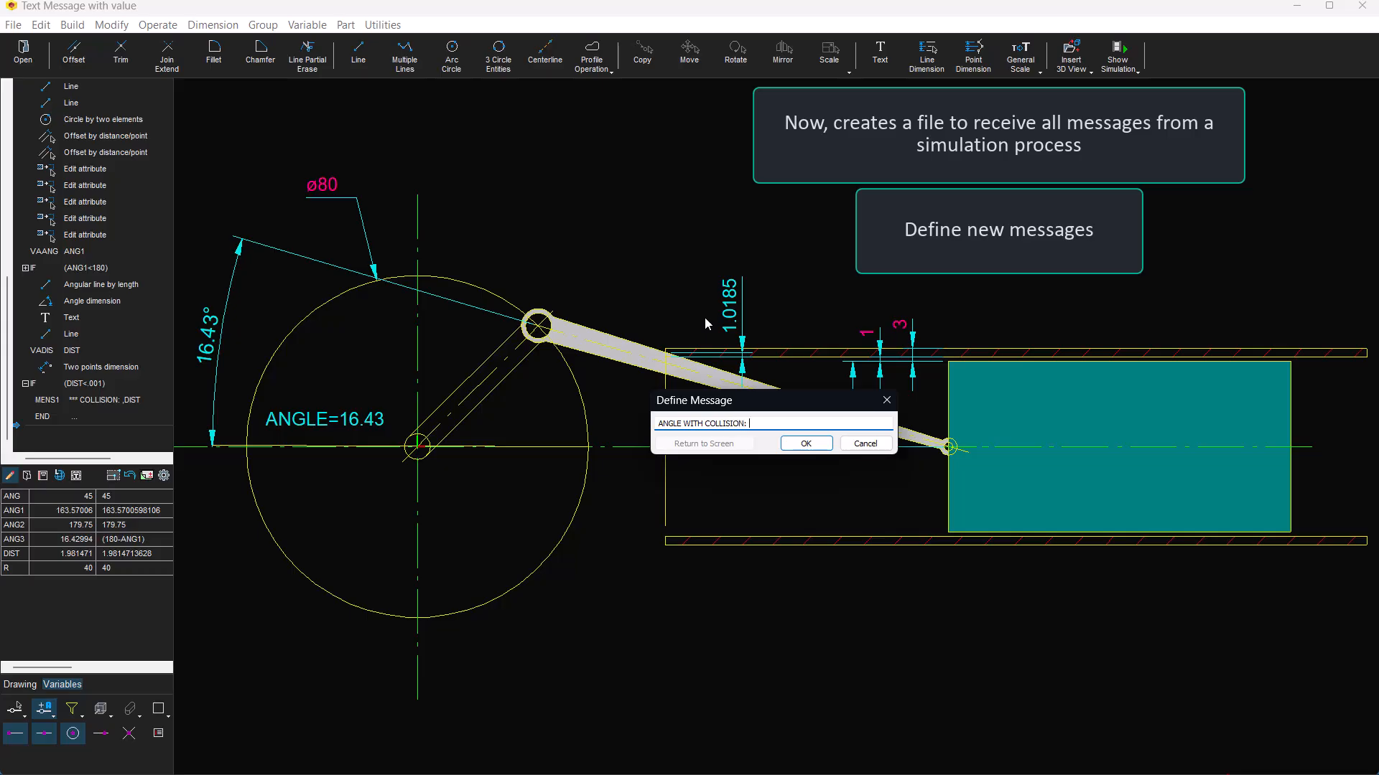
left_click(799, 444)
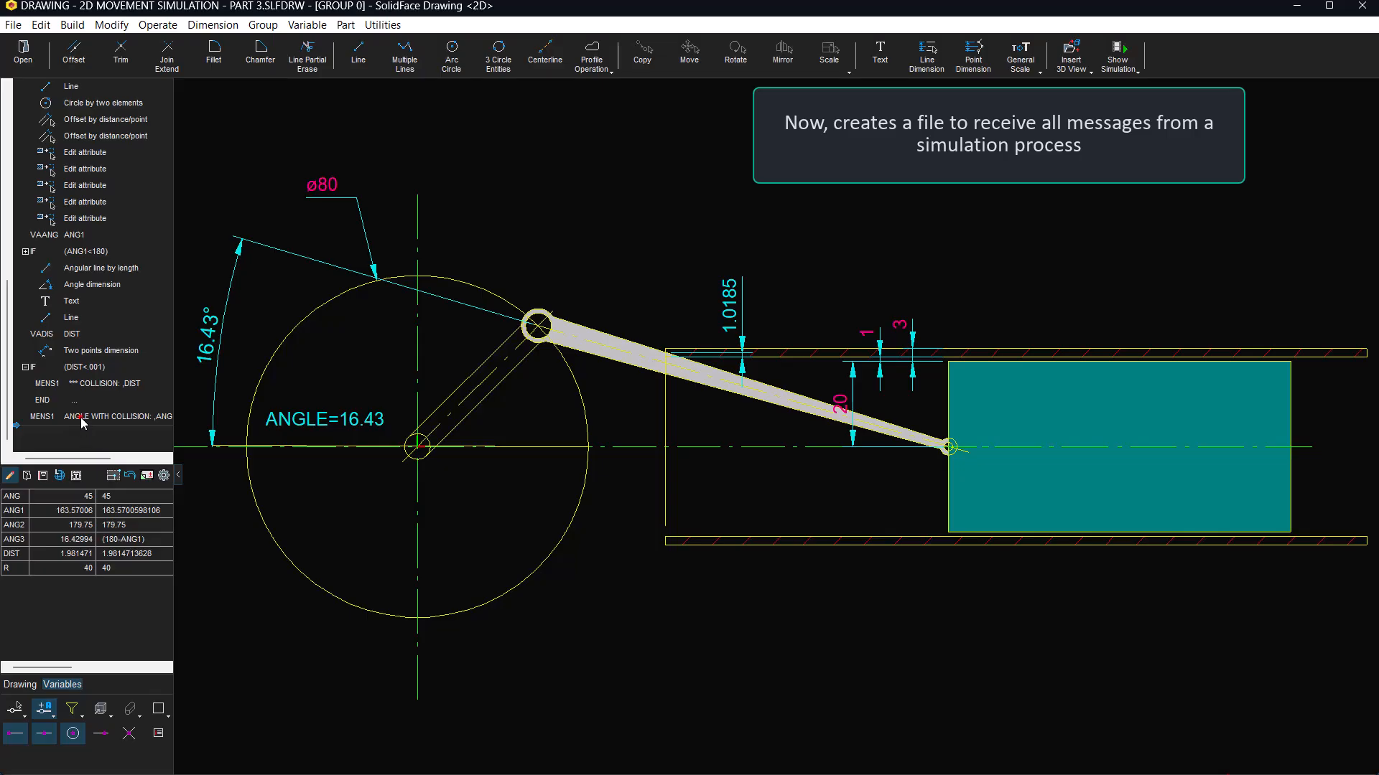
Step: Relocate the "ANGLE WITH COLLISION:" message inside the IF (DIST<.001) block, above the "*** COLLISION:" message
left_click(81, 416)
right_click(80, 417)
left_click(137, 486)
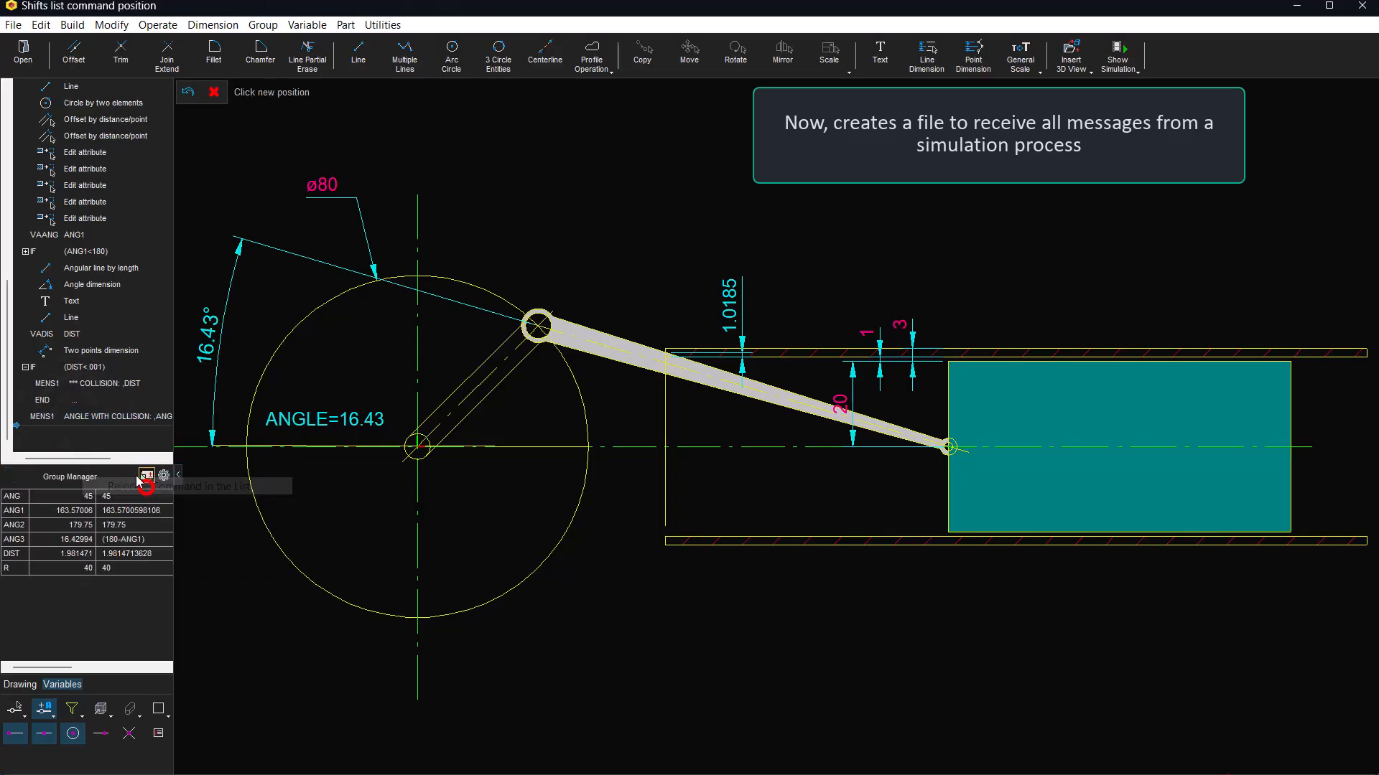
scroll(93, 395, "down", 1)
left_click(26, 416)
scroll(29, 413, "down", 1)
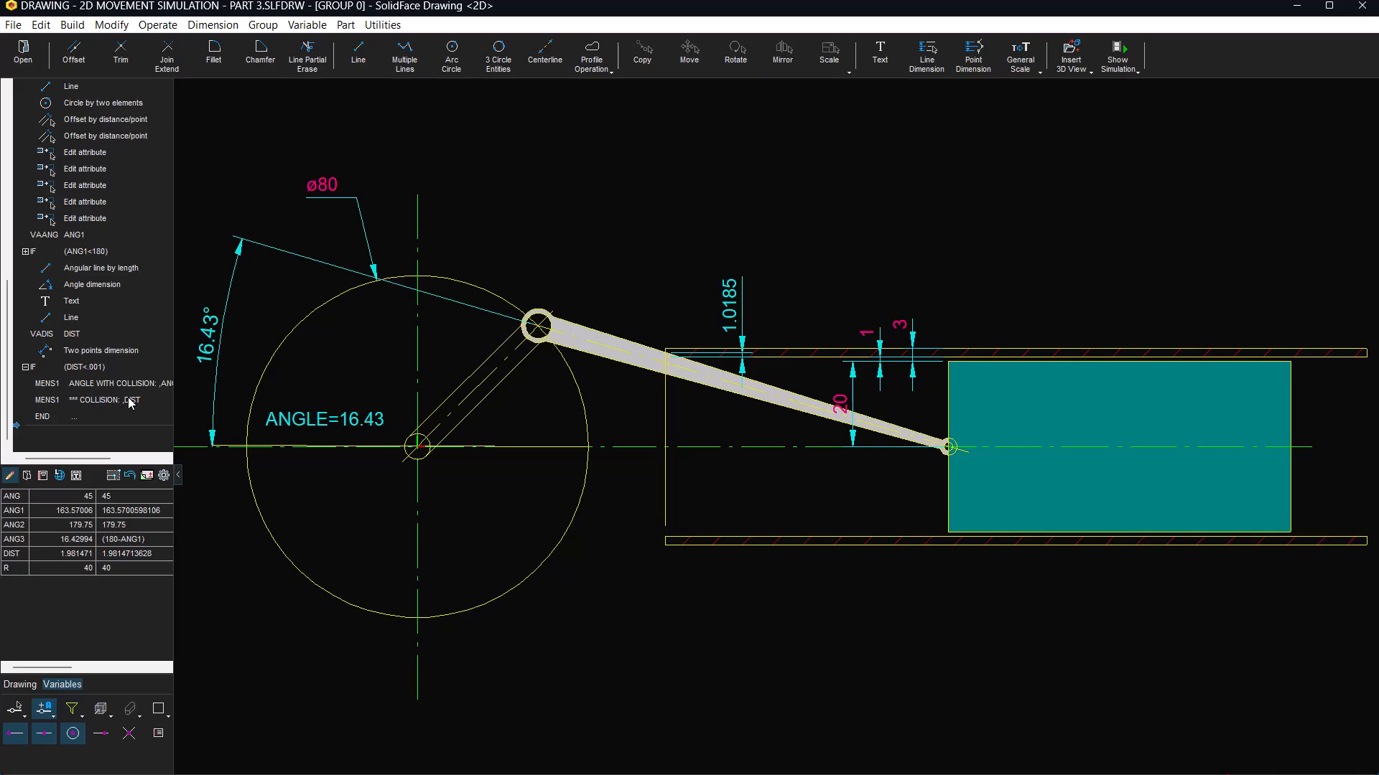
Step: Start a simulation of ANG from 0 to 360 with user messages shown, outputting the messages to a TXT file named Simo_Mens
left_click(307, 25)
left_click(446, 284)
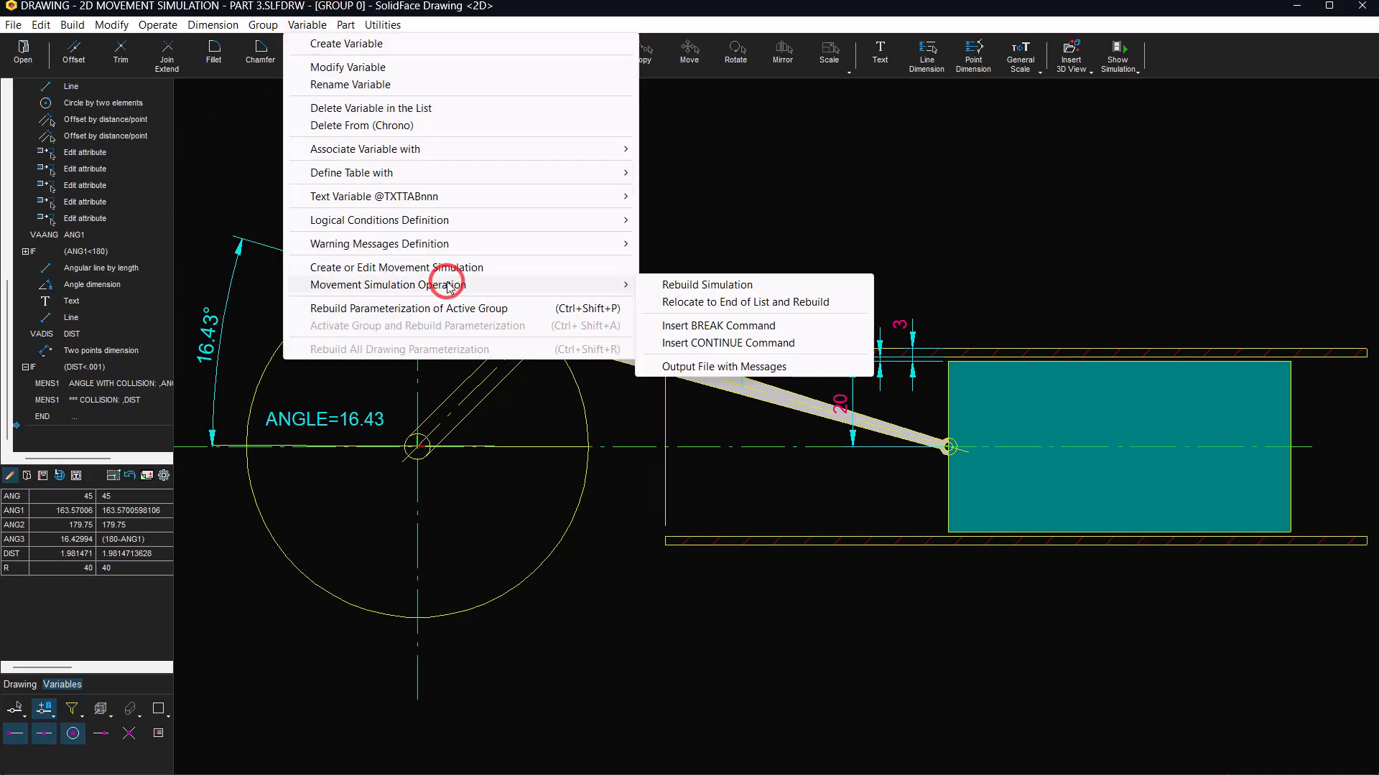
left_click(716, 369)
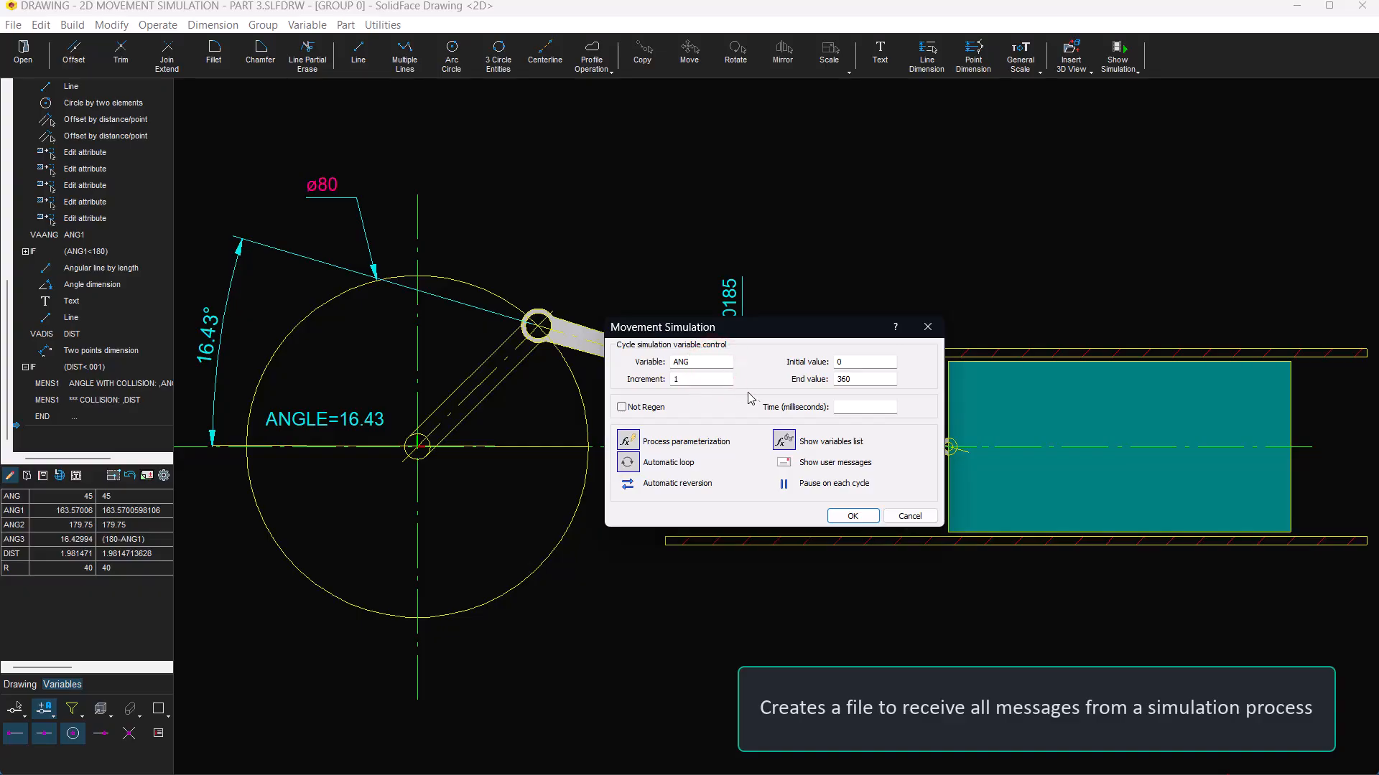
left_click(784, 462)
left_click(851, 516)
type("Simo_Mens")
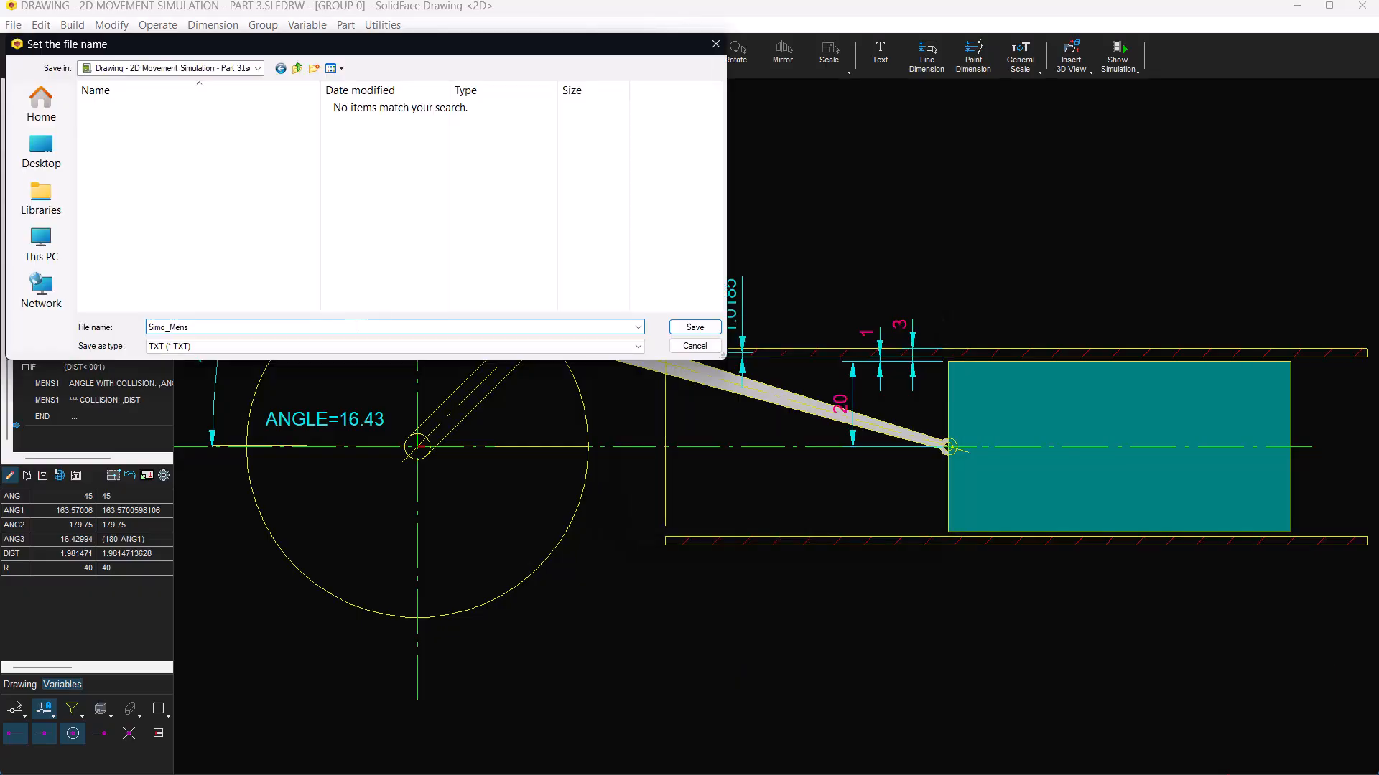
left_click(693, 327)
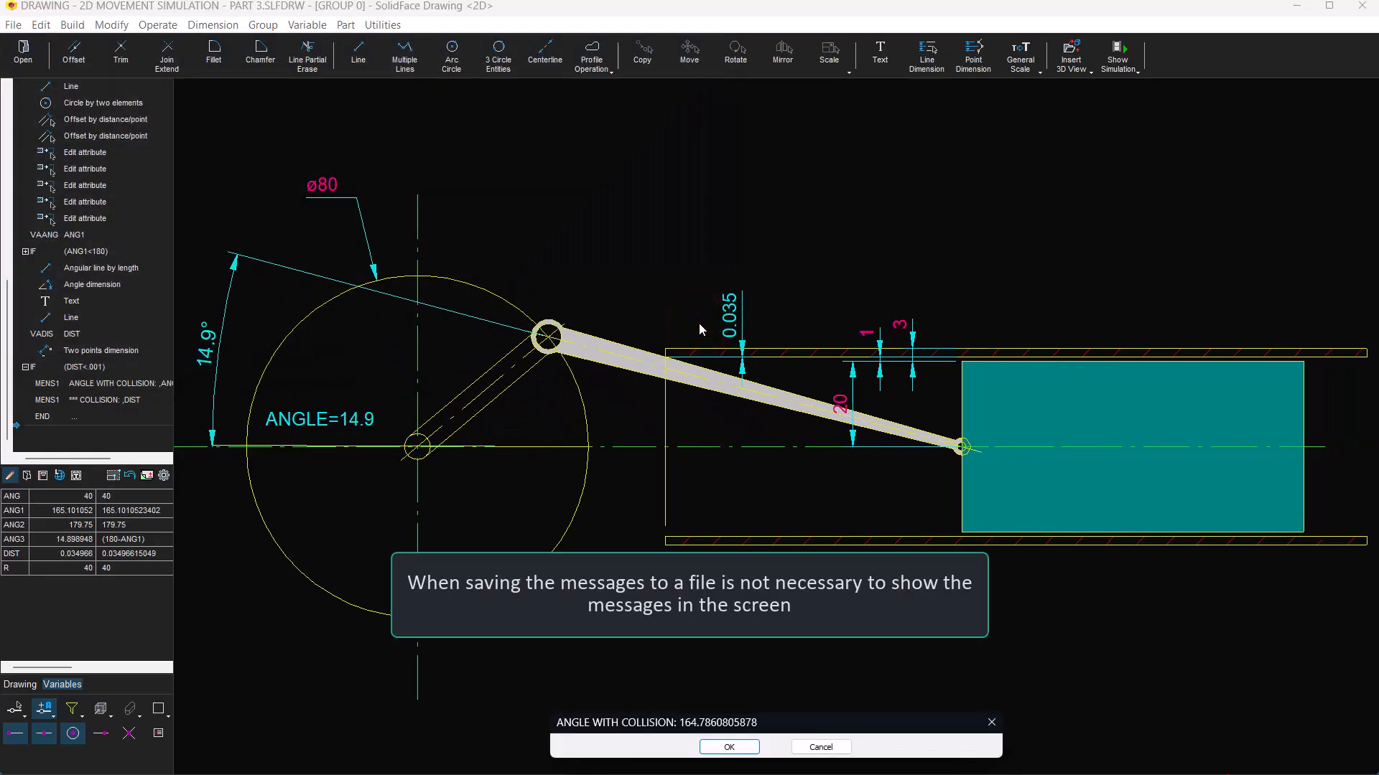
Step: Acknowledge the successive collision messages of the running simulation and cancel it
left_click(731, 747)
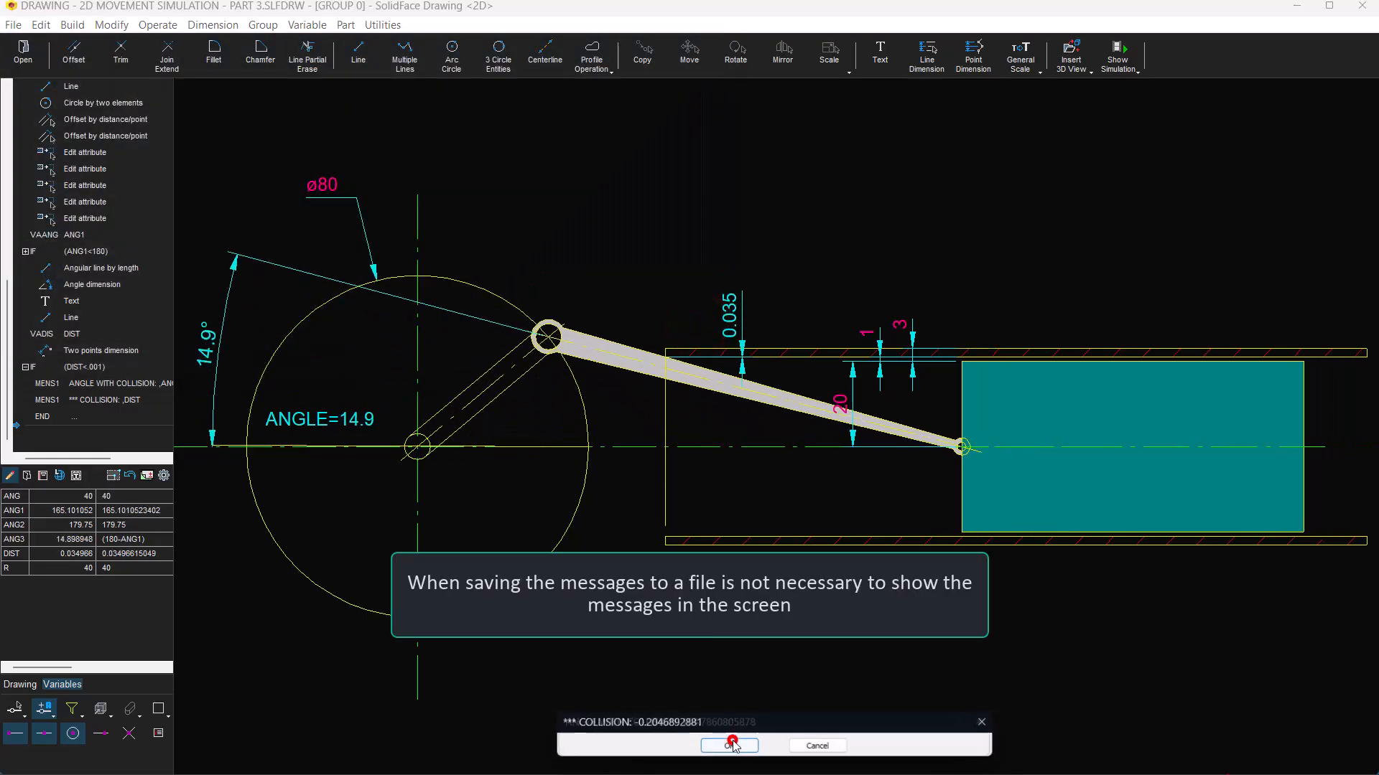
left_click(731, 747)
left_click(731, 746)
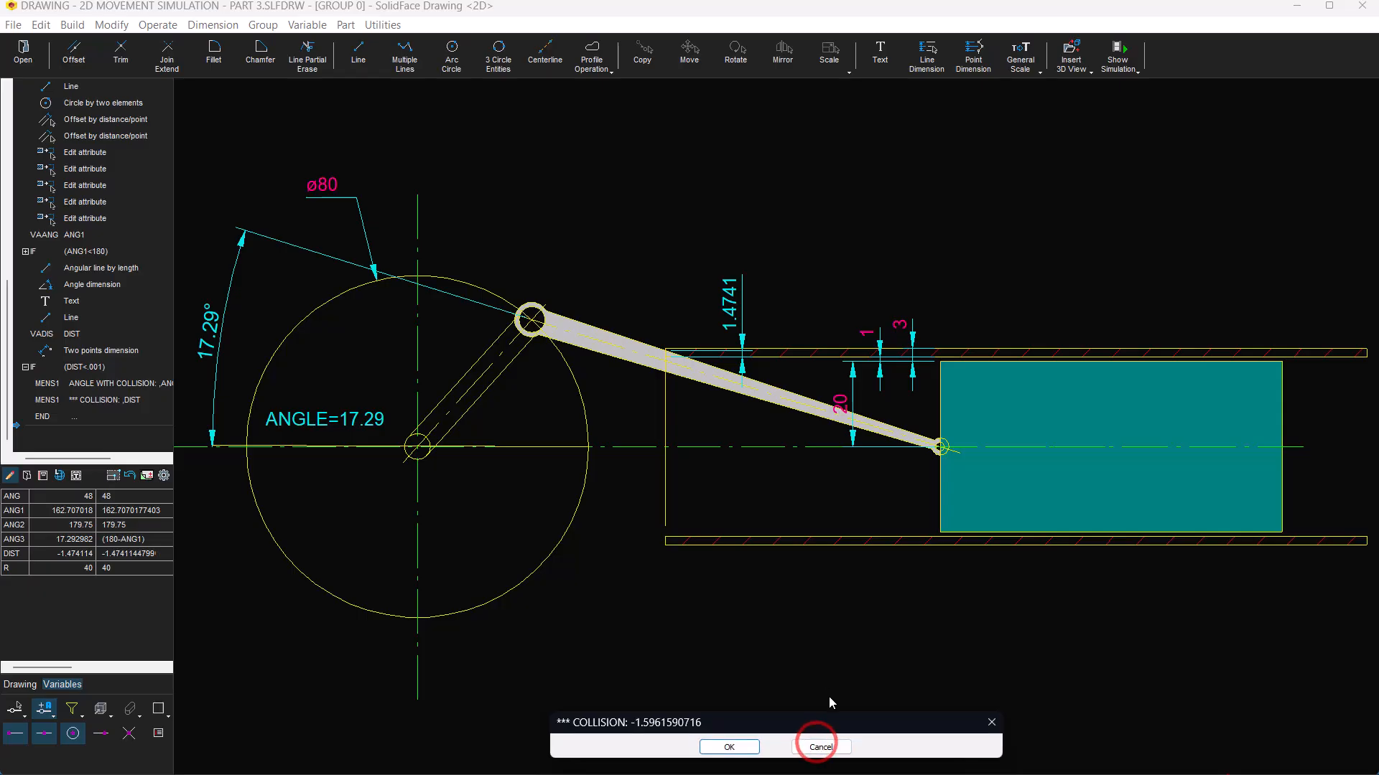
left_click(820, 747)
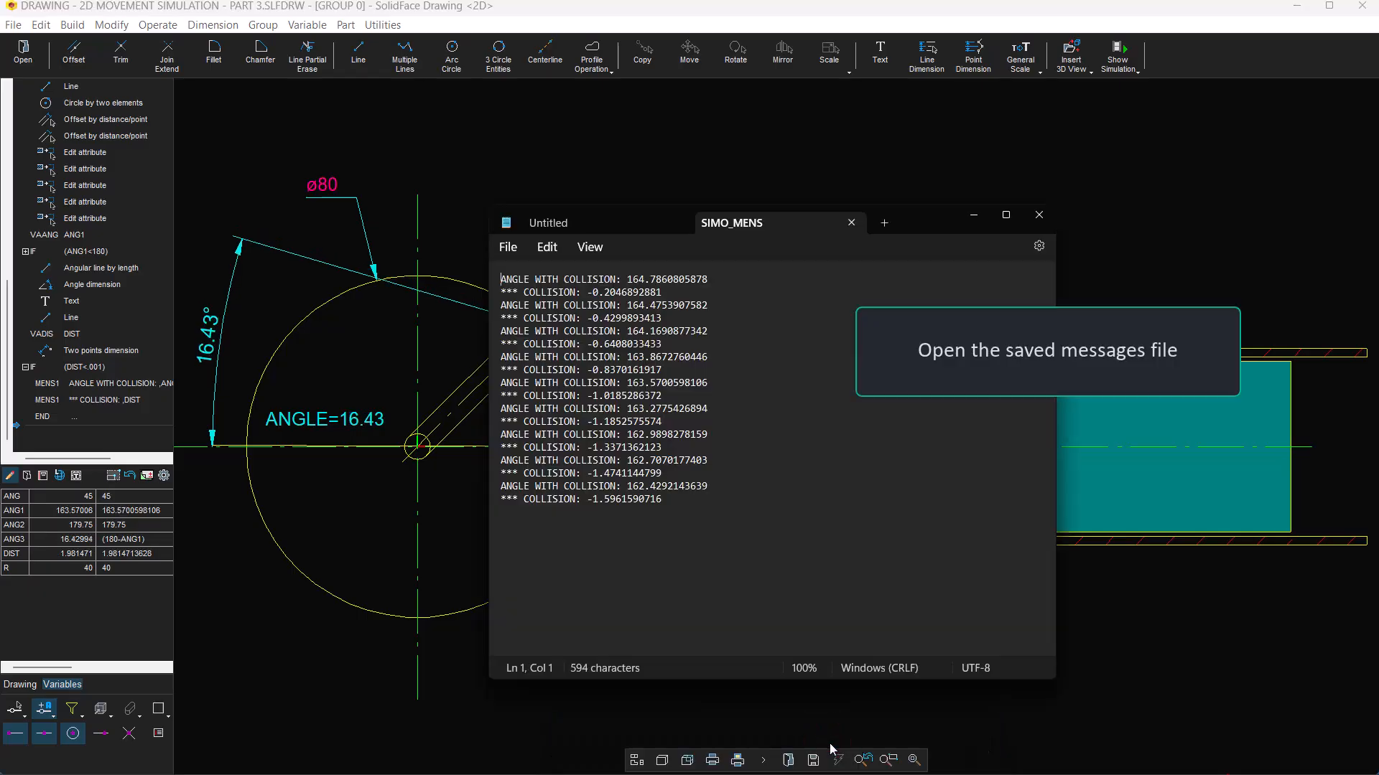